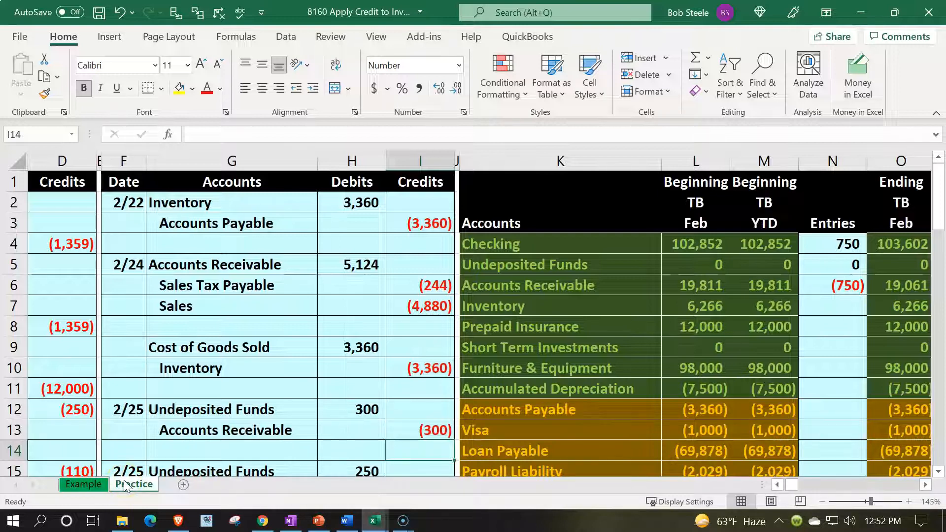
Step: Review the 2/25 customer payment entries to undeposited funds and accounts receivable in the Example sheet's journal
{"action": "left_click", "coordinate": [93, 487]}
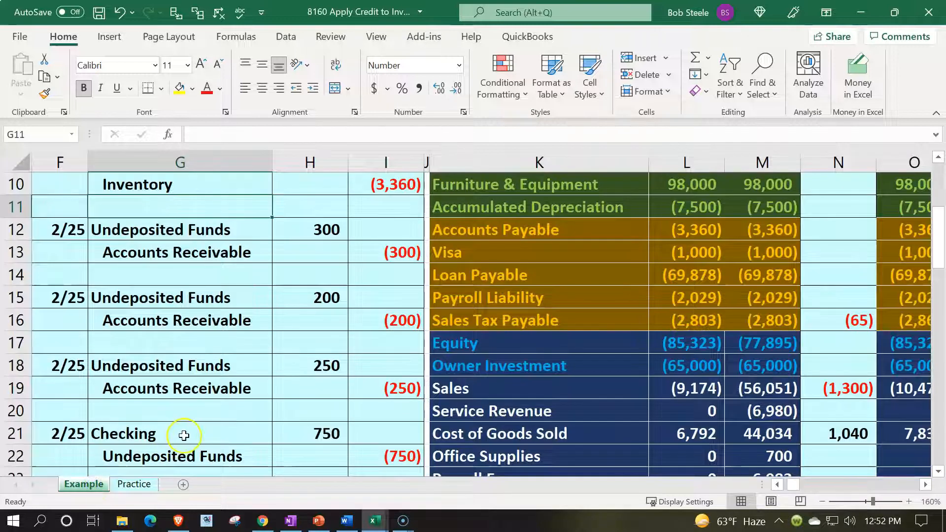
{"action": "scroll", "coordinate": [184, 435], "scroll_direction": "up", "scroll_amount": 3}
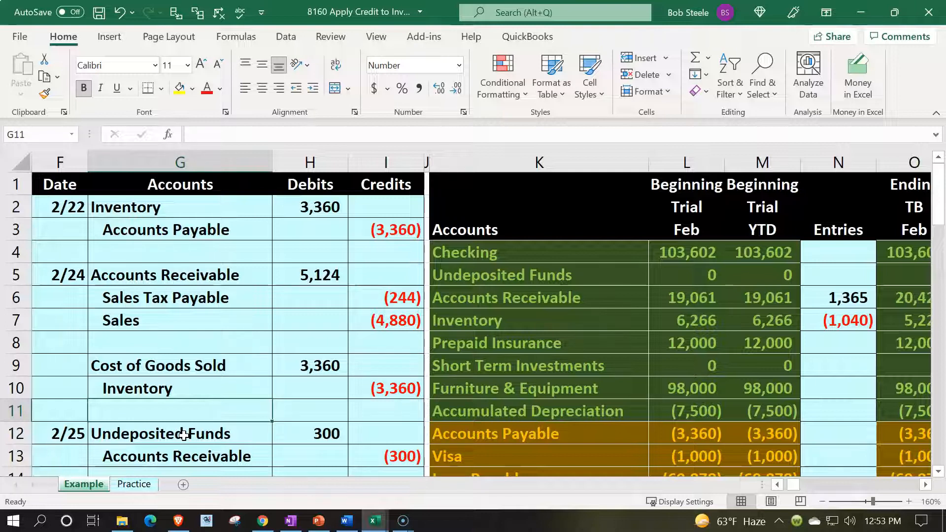
{"action": "left_click", "coordinate": [51, 327]}
{"action": "scroll", "coordinate": [52, 327], "scroll_direction": "down", "scroll_amount": 3}
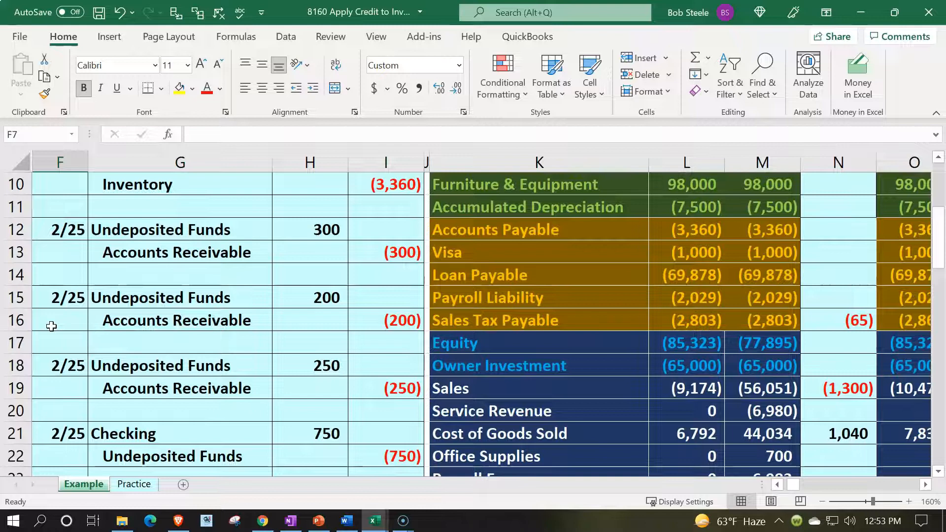
{"action": "scroll", "coordinate": [51, 327], "scroll_direction": "down", "scroll_amount": 1}
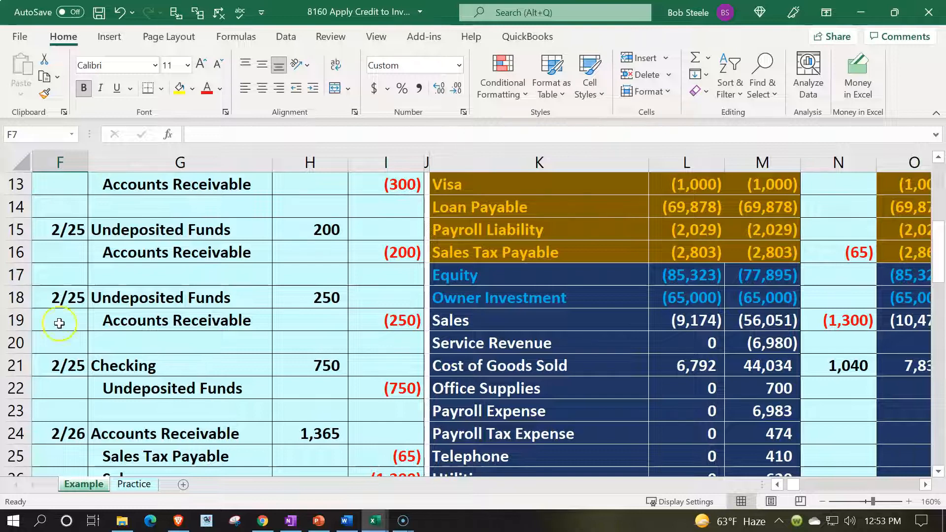
{"action": "left_click_drag", "start_coordinate": [180, 232], "coordinate": [388, 245]}
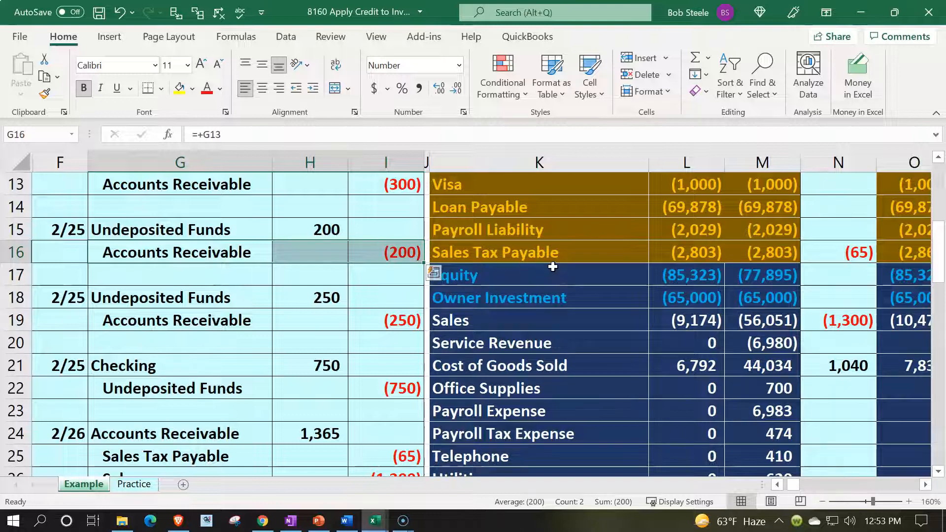
{"action": "scroll", "coordinate": [551, 268], "scroll_direction": "up", "scroll_amount": 4}
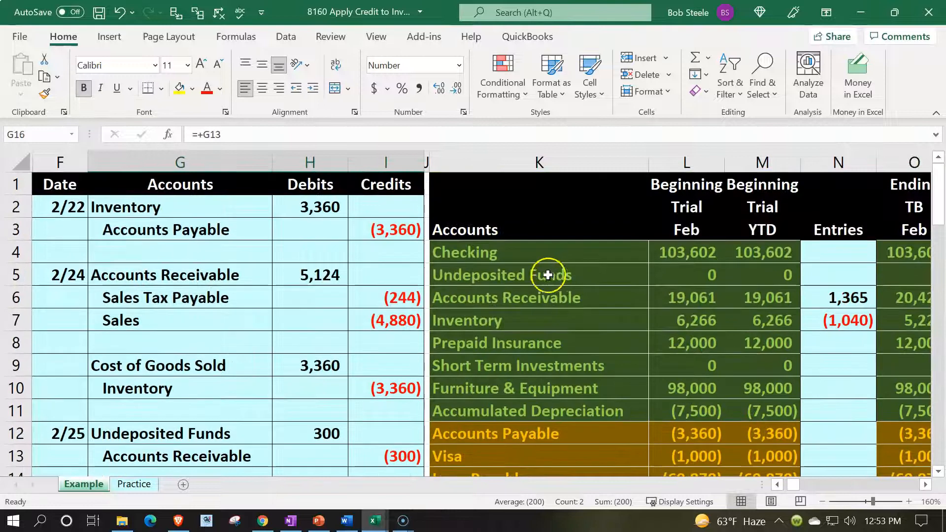
Step: Examine the Anderson Guitars and Smith Guitars accounts in the Example sheet's AR subsidiary ledger, including their entries and the Anderson balance
{"action": "left_click", "coordinate": [538, 294]}
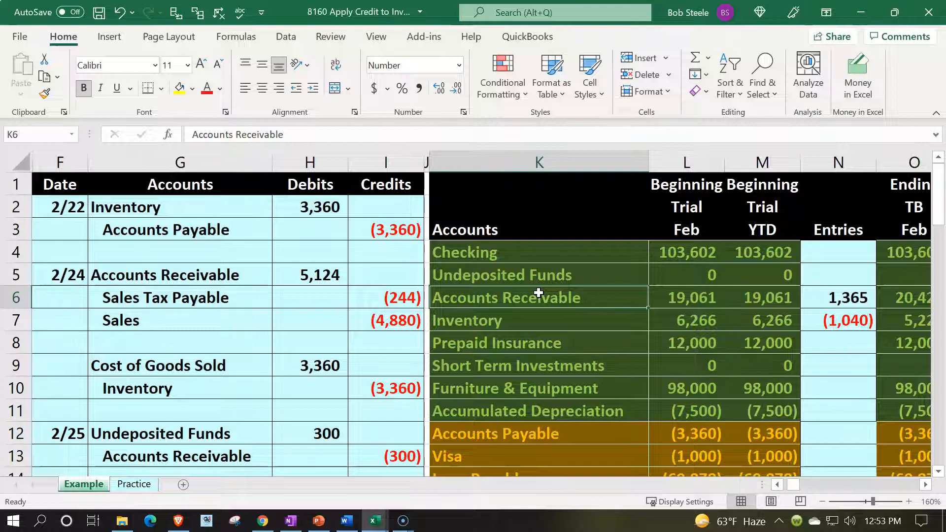
{"action": "key", "text": "Right"}
{"action": "key", "text": "Right"}
{"action": "key", "text": "Right"}
{"action": "key", "text": "Right"}
{"action": "key", "text": "Right"}
{"action": "key", "text": "Right"}
{"action": "key", "text": "Right"}
{"action": "key", "text": "Right"}
{"action": "key", "text": "Right"}
{"action": "key", "text": "Right"}
{"action": "key", "text": "Right"}
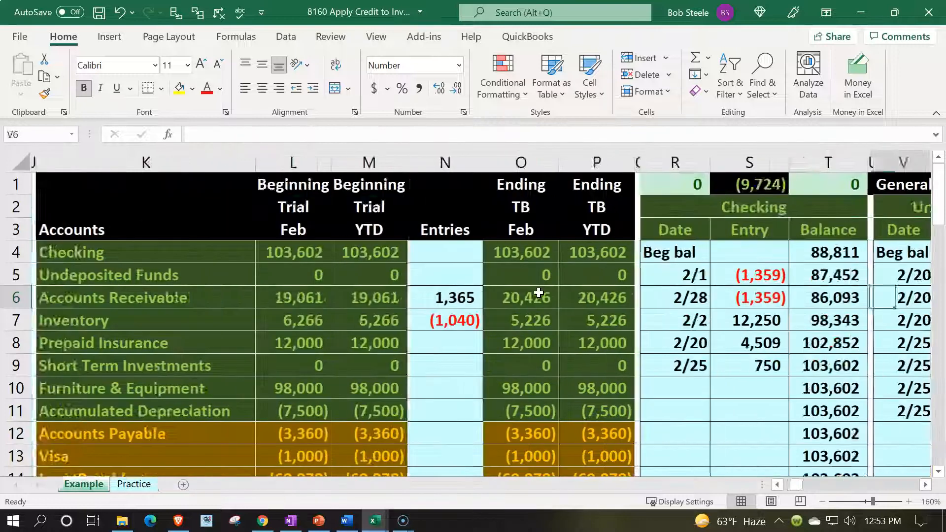
{"action": "key", "text": "Right"}
{"action": "key", "text": "Right"}
{"action": "key", "text": "Right"}
{"action": "key", "text": "Right"}
{"action": "key", "text": "Right"}
{"action": "key", "text": "Right"}
{"action": "key", "text": "Right"}
{"action": "key", "text": "Right"}
{"action": "key", "text": "Right"}
{"action": "key", "text": "Right"}
{"action": "key", "text": "Right"}
{"action": "key", "text": "Right"}
{"action": "key", "text": "Right"}
{"action": "key", "text": "Right"}
{"action": "key", "text": "Right"}
{"action": "key", "text": "Right"}
{"action": "key", "text": "Right"}
{"action": "key", "text": "Right"}
{"action": "key", "text": "Right"}
{"action": "key", "text": "Right"}
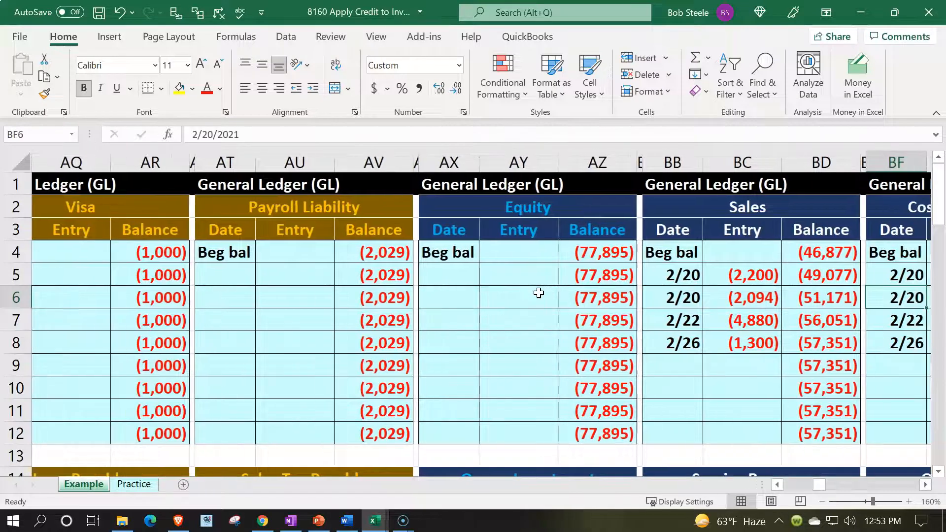
{"action": "key", "text": "Right"}
{"action": "key", "text": "Right"}
{"action": "key", "text": "Right"}
{"action": "key", "text": "Right"}
{"action": "key", "text": "Right"}
{"action": "key", "text": "Right"}
{"action": "key", "text": "Right"}
{"action": "key", "text": "Right"}
{"action": "key", "text": "Right"}
{"action": "key", "text": "Right"}
{"action": "key", "text": "Right"}
{"action": "key", "text": "Right"}
{"action": "key", "text": "Right"}
{"action": "key", "text": "Right"}
{"action": "key", "text": "Right"}
{"action": "key", "text": "Right"}
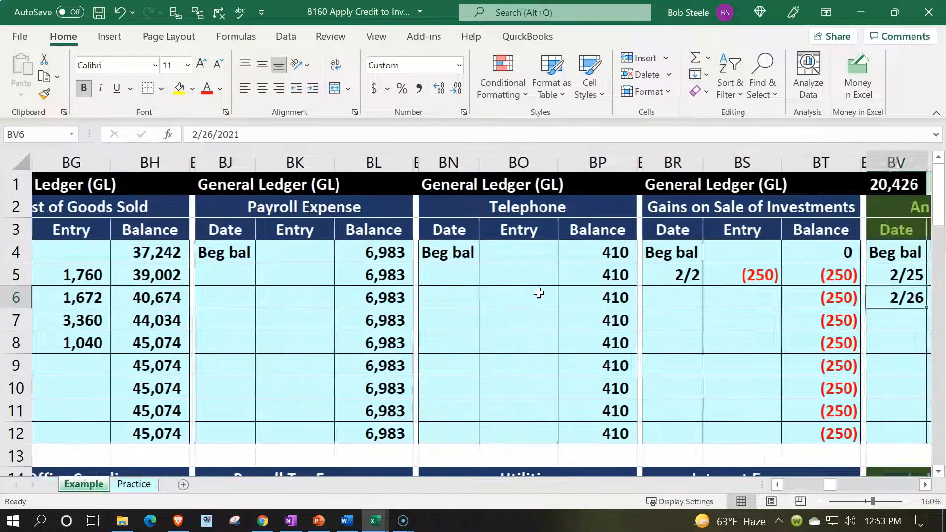
{"action": "key", "text": "Right"}
{"action": "key", "text": "Right"}
{"action": "key", "text": "Right"}
{"action": "key", "text": "Right"}
{"action": "key", "text": "Right"}
{"action": "key", "text": "Right"}
{"action": "key", "text": "Right"}
{"action": "key", "text": "Right"}
{"action": "key", "text": "Right"}
{"action": "key", "text": "Right"}
{"action": "key", "text": "Right"}
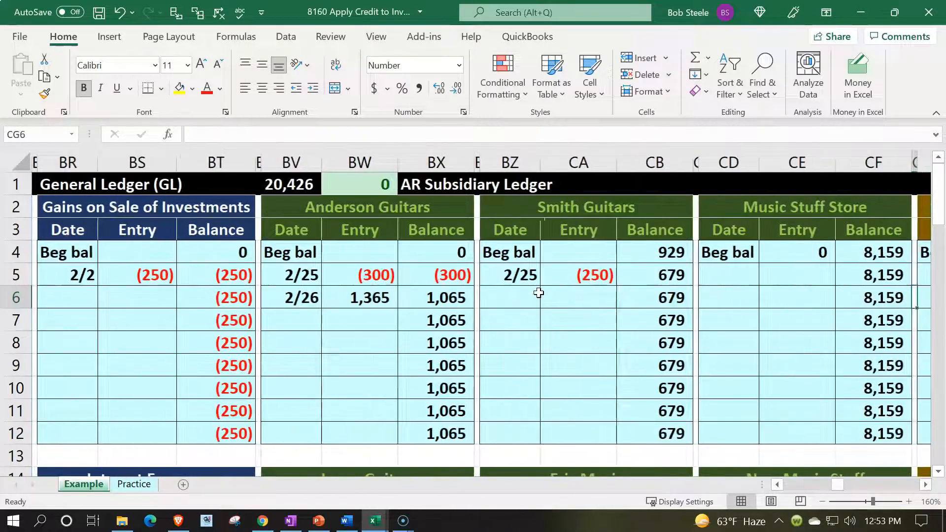
{"action": "key", "text": "Right"}
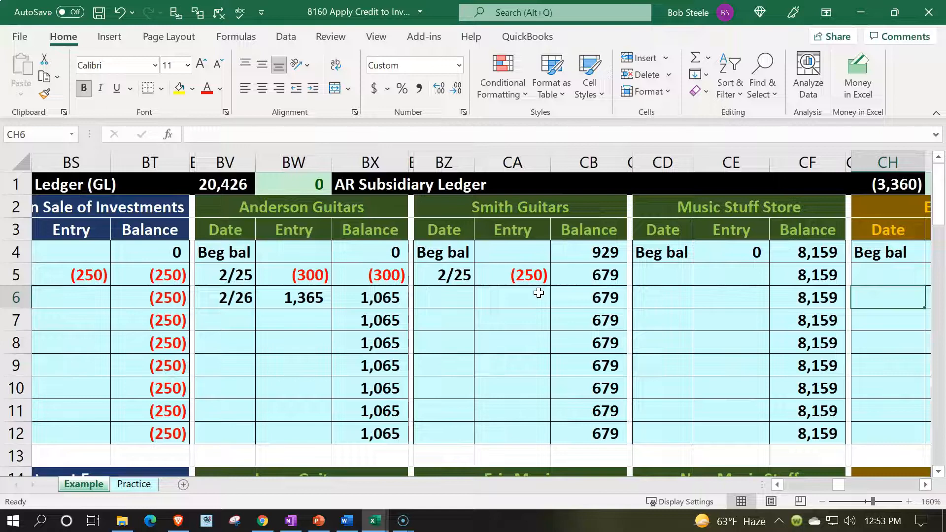
{"action": "left_click", "coordinate": [317, 275]}
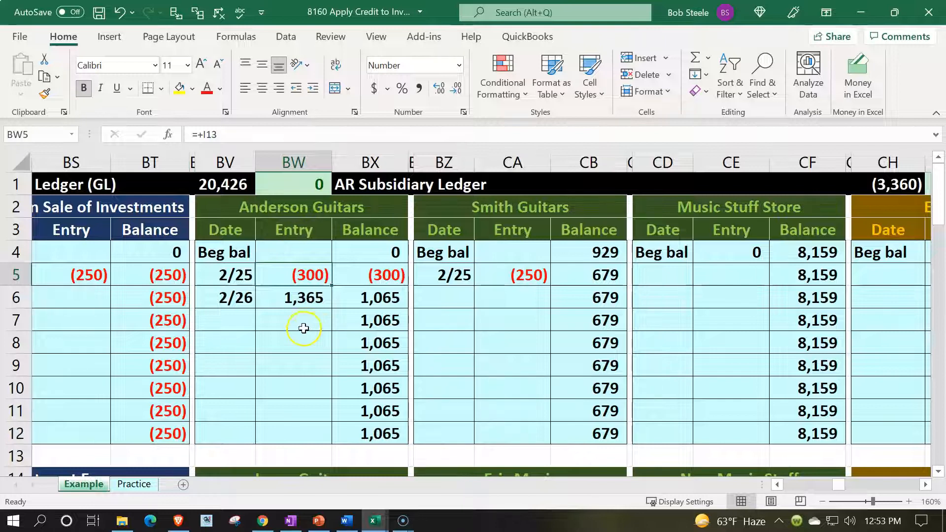
{"action": "left_click", "coordinate": [277, 298]}
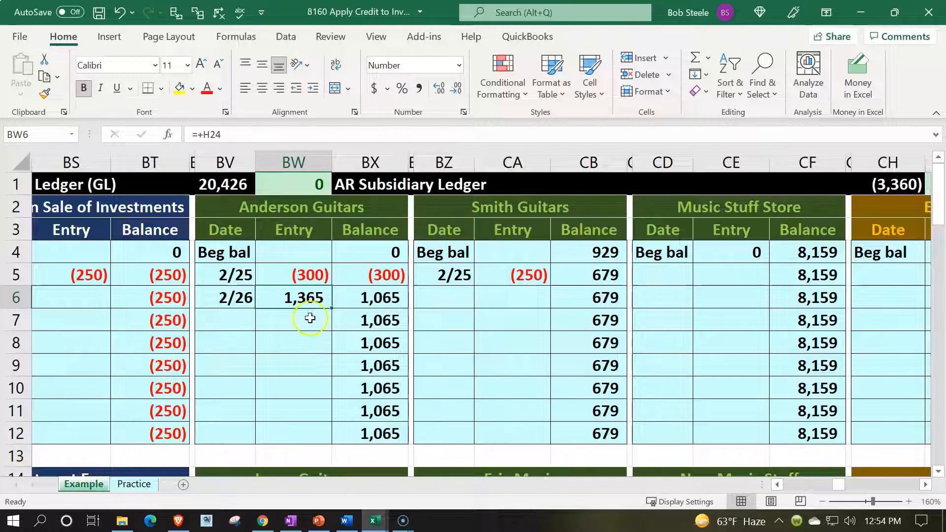
{"action": "left_click_drag", "start_coordinate": [308, 275], "coordinate": [305, 295]}
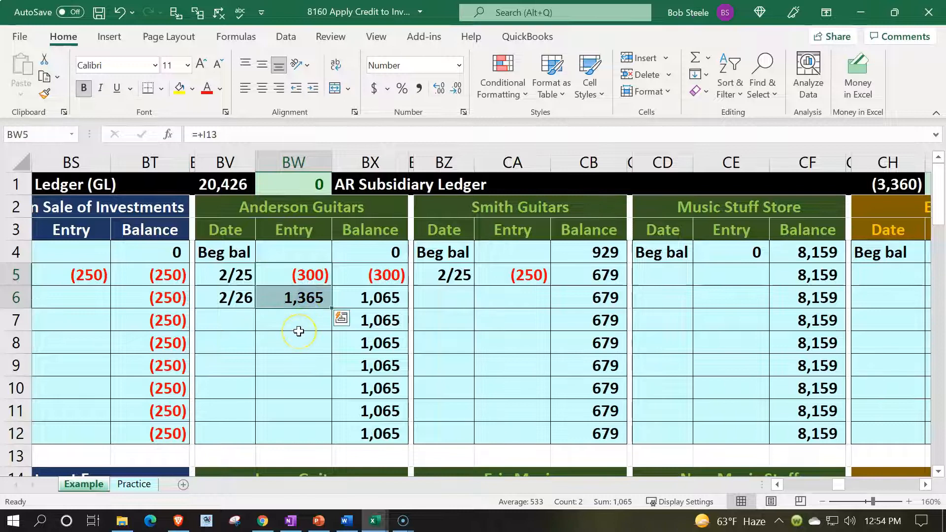
{"action": "left_click", "coordinate": [371, 302]}
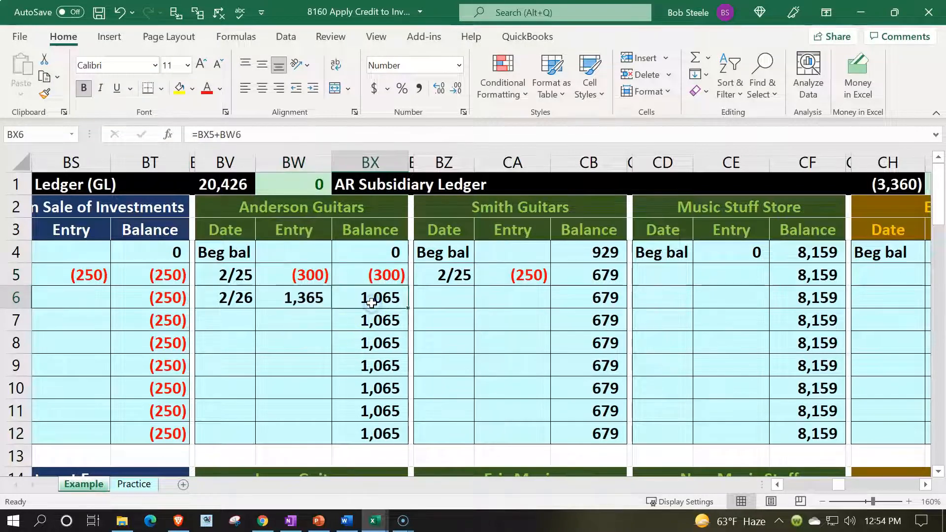
{"action": "left_click", "coordinate": [493, 275]}
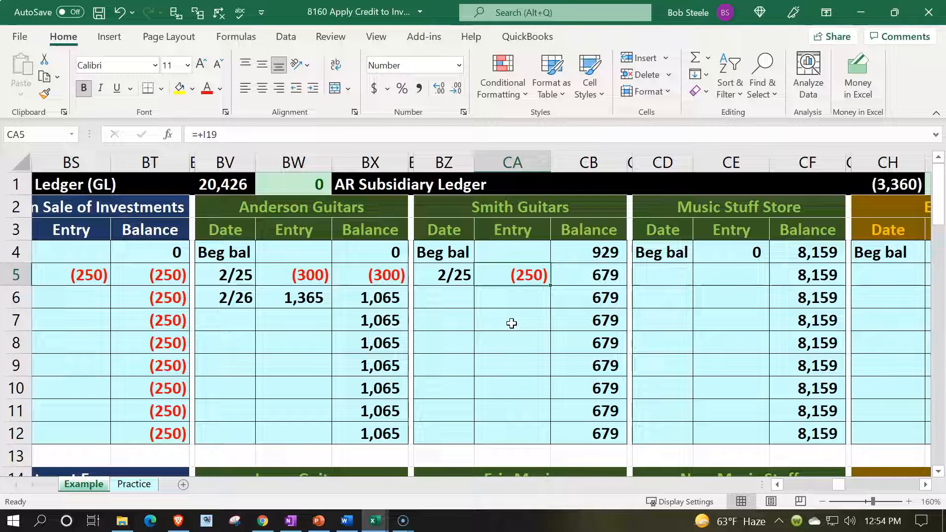
Step: Return to the Example sheet's journal and examine the 2/26 sale entry with its sales tax and cost of goods sold lines
{"action": "key", "text": "Left"}
{"action": "key", "text": "Left"}
{"action": "key", "text": "Left"}
{"action": "key", "text": "Left"}
{"action": "key", "text": "Left"}
{"action": "key", "text": "Left"}
{"action": "key", "text": "Left"}
{"action": "key", "text": "Left"}
{"action": "key", "text": "Left"}
{"action": "key", "text": "Left"}
{"action": "key", "text": "Left"}
{"action": "key", "text": "Left"}
{"action": "key", "text": "Left"}
{"action": "key", "text": "Left"}
{"action": "key", "text": "Left"}
{"action": "key", "text": "Left"}
{"action": "key", "text": "Left"}
{"action": "key", "text": "Left"}
{"action": "key", "text": "Left"}
{"action": "key", "text": "Left"}
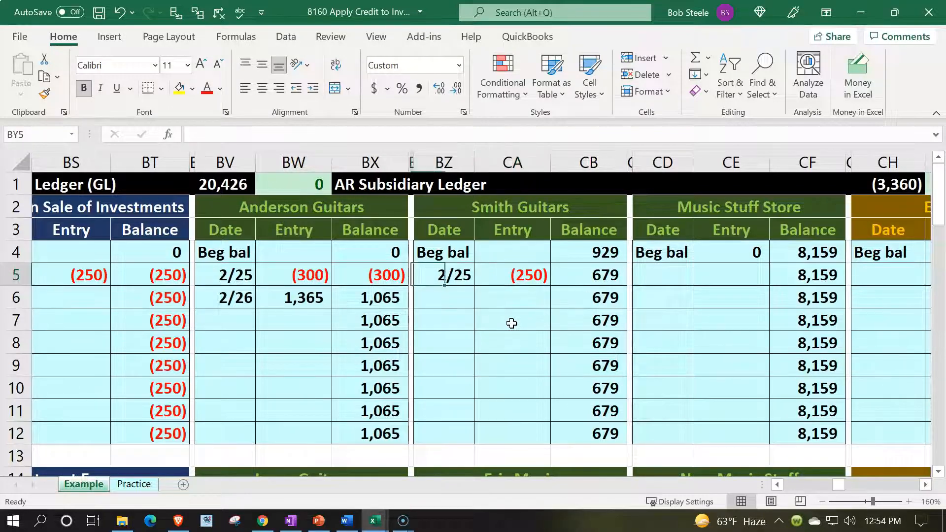
{"action": "key", "text": "Left"}
{"action": "key", "text": "Left"}
{"action": "key", "text": "Left"}
{"action": "key", "text": "Left"}
{"action": "key", "text": "Left"}
{"action": "key", "text": "Left"}
{"action": "key", "text": "Left"}
{"action": "key", "text": "Left"}
{"action": "key", "text": "Left"}
{"action": "key", "text": "Left"}
{"action": "key", "text": "Left"}
{"action": "key", "text": "Left"}
{"action": "key", "text": "Left"}
{"action": "key", "text": "Left"}
{"action": "key", "text": "Left"}
{"action": "key", "text": "Left"}
{"action": "key", "text": "Left"}
{"action": "key", "text": "Left"}
{"action": "key", "text": "Left"}
{"action": "key", "text": "Left"}
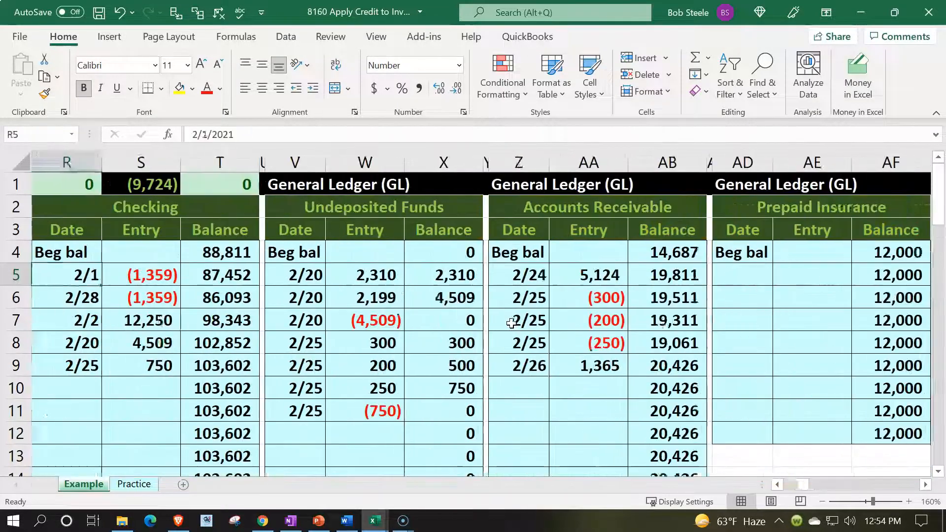
{"action": "scroll", "coordinate": [512, 323], "scroll_direction": "down", "scroll_amount": 6}
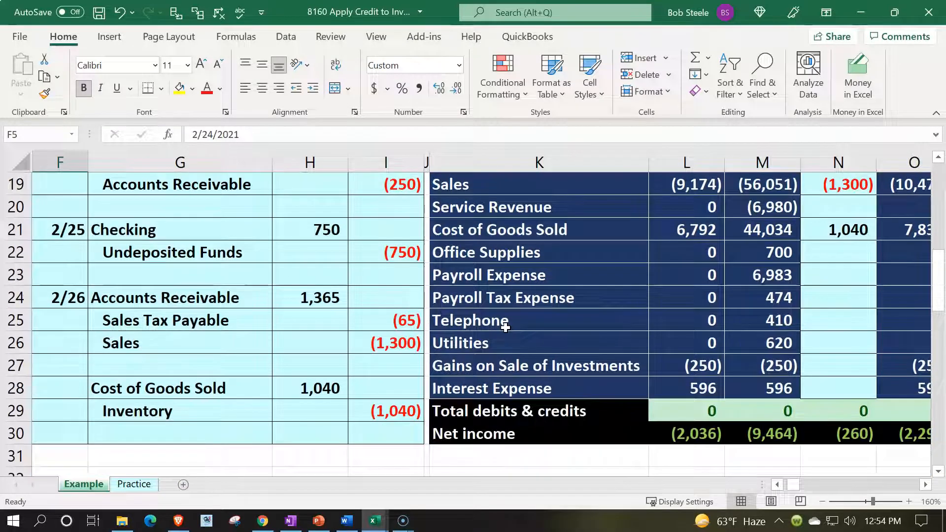
{"action": "left_click_drag", "start_coordinate": [139, 300], "coordinate": [395, 412]}
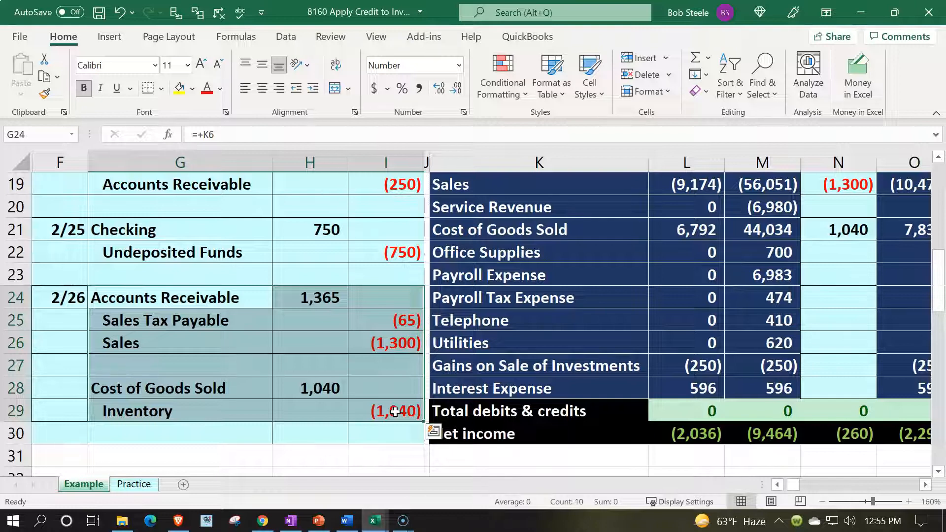
{"action": "left_click", "coordinate": [303, 380]}
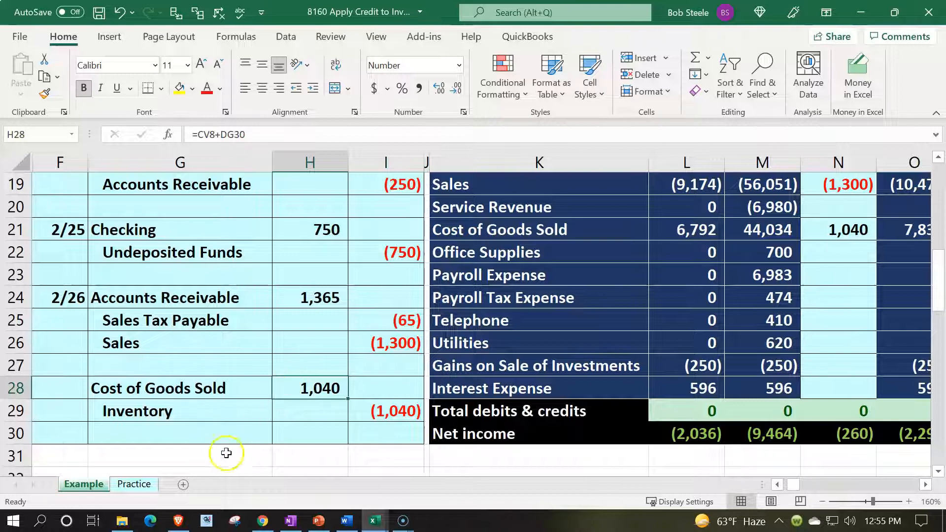
Step: Switch to the Practice sheet and hide columns A through E
{"action": "left_click", "coordinate": [137, 486]}
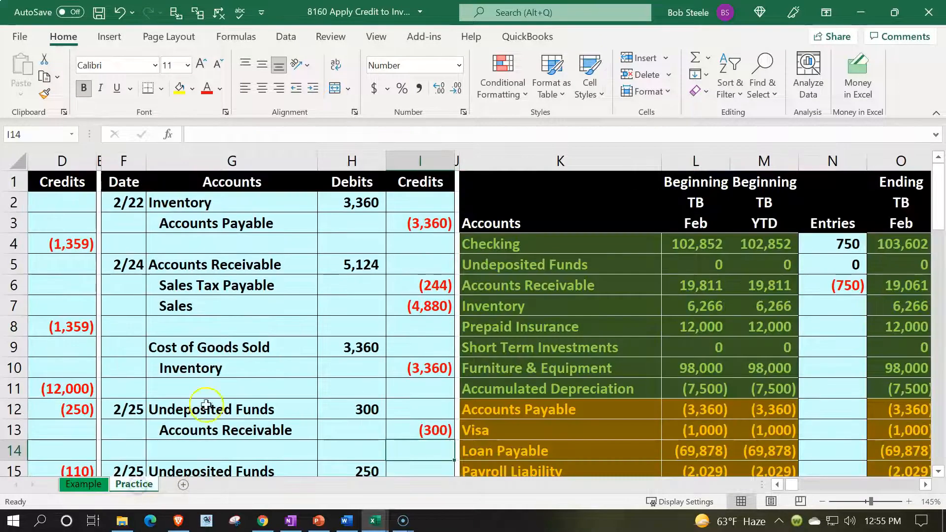
{"action": "left_click", "coordinate": [240, 364]}
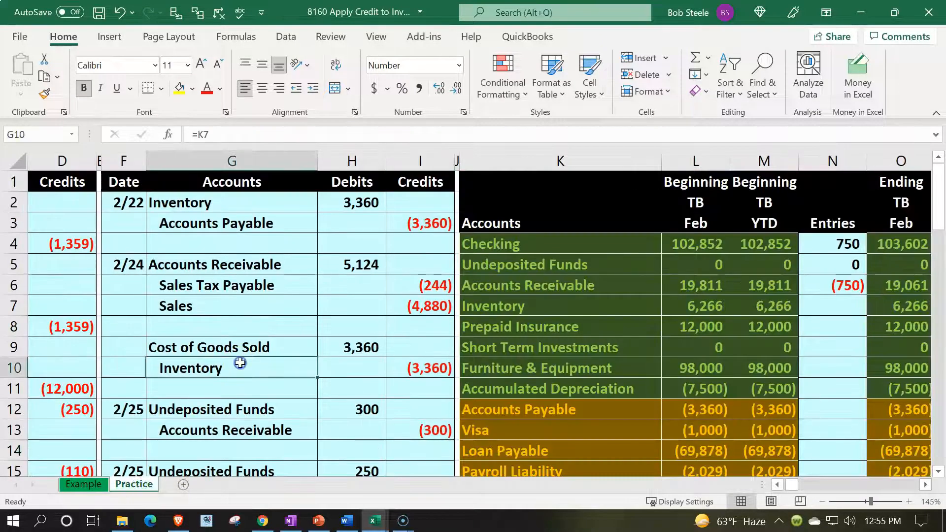
{"action": "key", "text": "Left"}
{"action": "key", "text": "Left"}
{"action": "key", "text": "Left"}
{"action": "key", "text": "Left"}
{"action": "key", "text": "Left"}
{"action": "key", "text": "Left"}
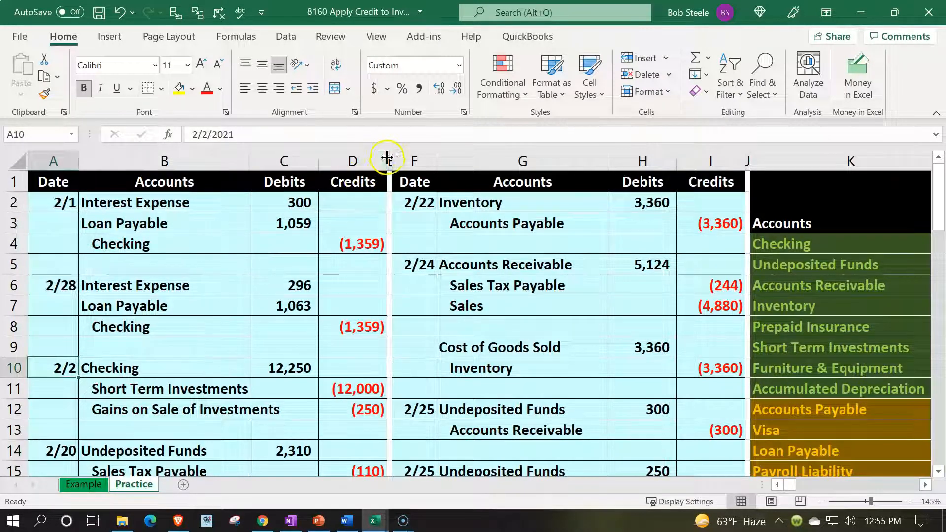
{"action": "left_click", "coordinate": [390, 157]}
{"action": "left_click_drag", "start_coordinate": [86, 171], "coordinate": [63, 167]}
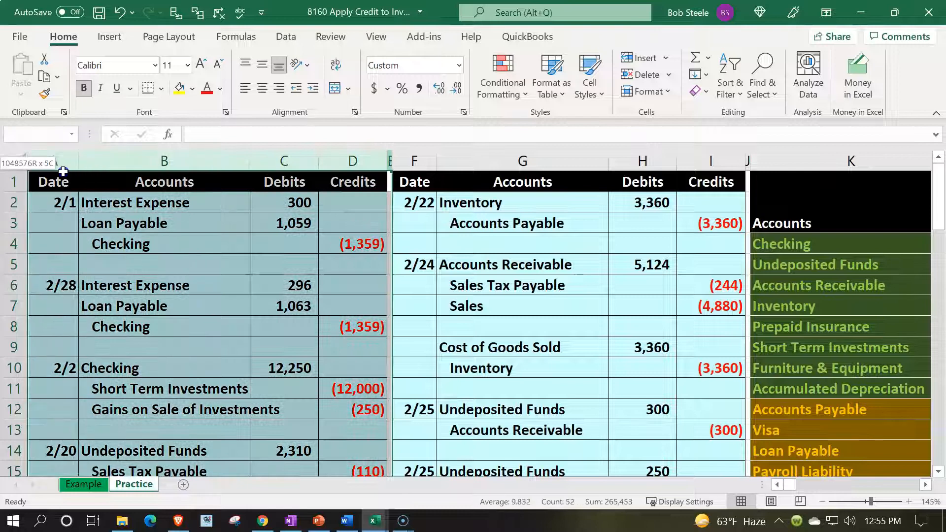
{"action": "right_click", "coordinate": [99, 241]}
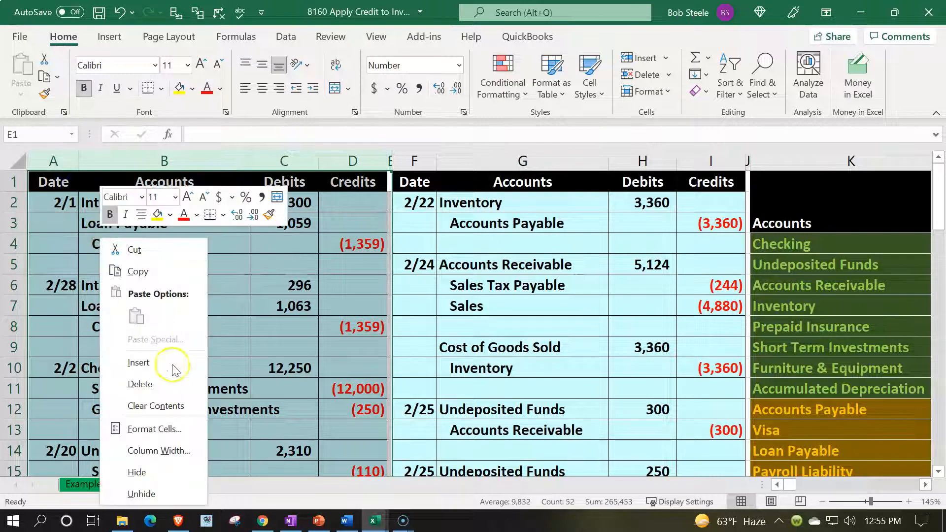
{"action": "left_click", "coordinate": [179, 481]}
Step: Copy the ending trial balance O4:P28 as values into the beginning trial balance from L4, and clear the Entries in N4:N12
{"action": "left_click", "coordinate": [668, 249]}
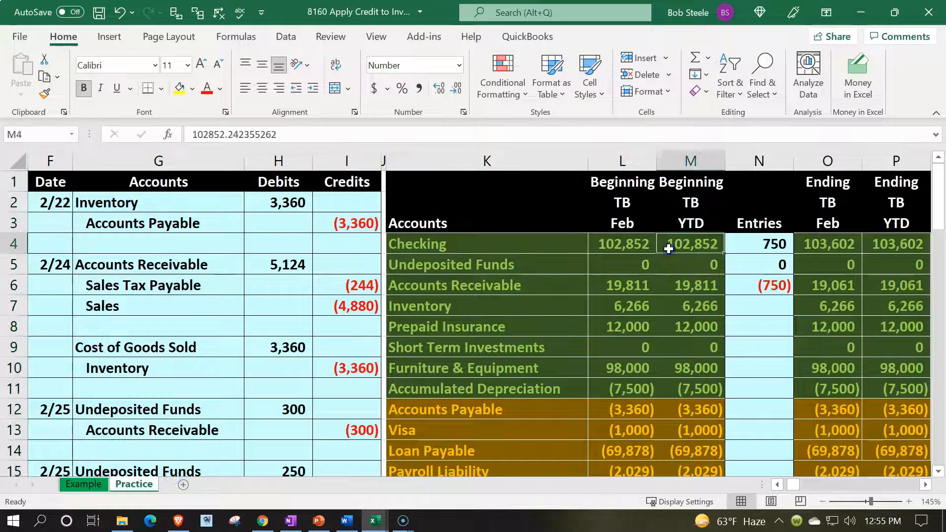
{"action": "left_click_drag", "start_coordinate": [819, 243], "coordinate": [870, 413]}
{"action": "key", "text": "ctrl+c"}
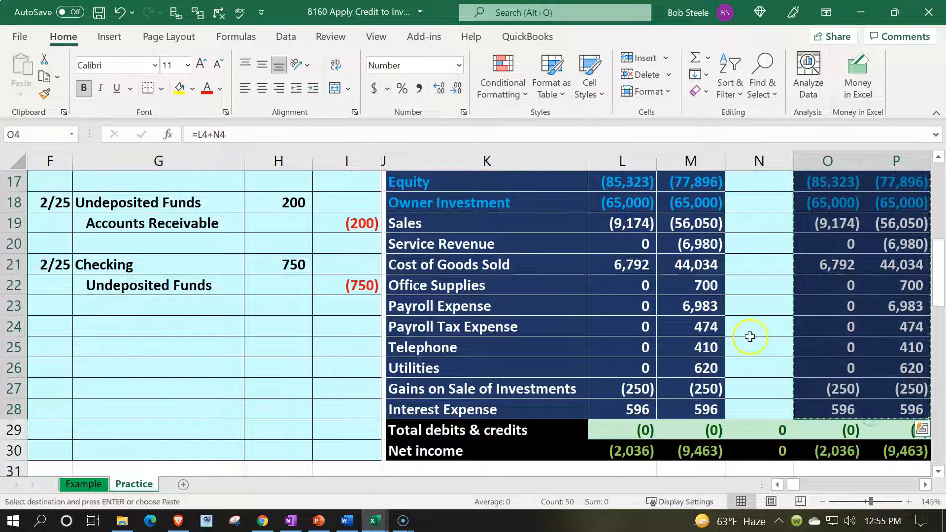
{"action": "scroll", "coordinate": [746, 333], "scroll_direction": "up", "scroll_amount": 4}
{"action": "scroll", "coordinate": [657, 217], "scroll_direction": "up", "scroll_amount": 2}
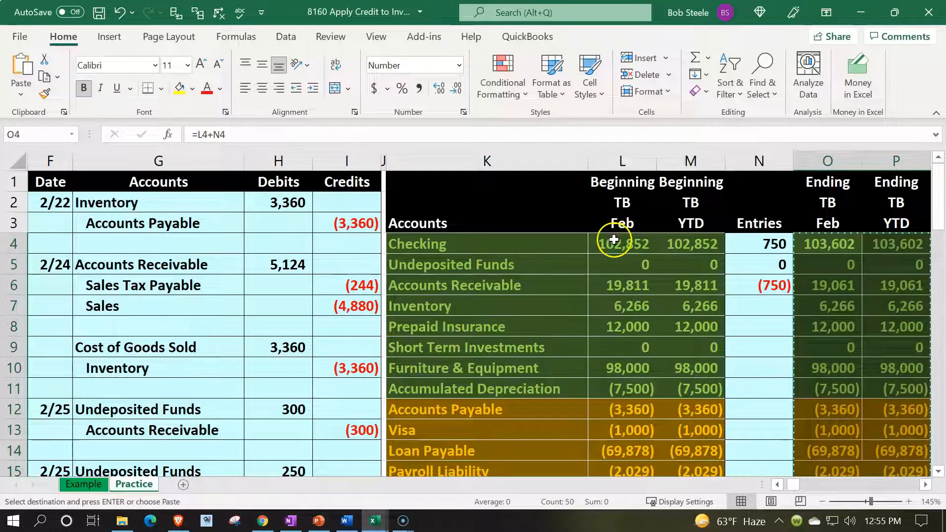
{"action": "left_click", "coordinate": [614, 240]}
{"action": "right_click", "coordinate": [614, 240]}
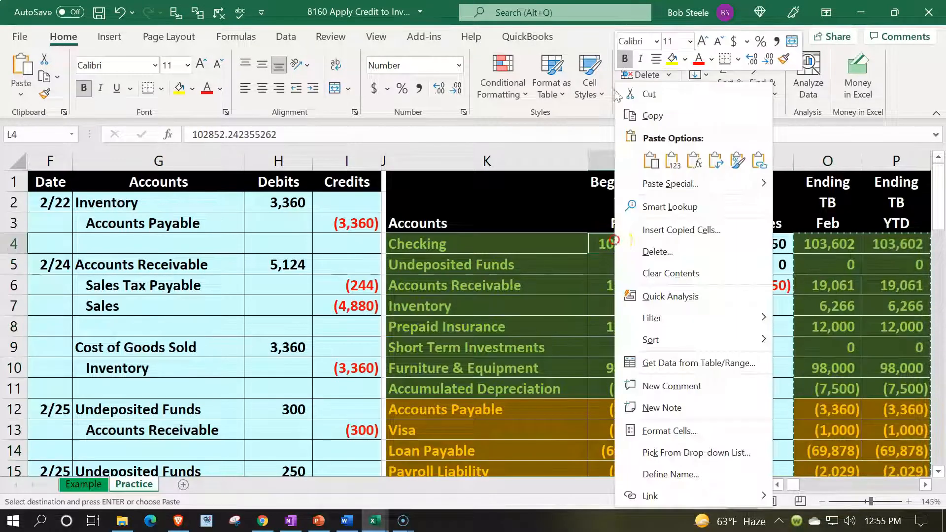
{"action": "left_click", "coordinate": [681, 167]}
{"action": "left_click_drag", "start_coordinate": [750, 243], "coordinate": [766, 416]}
{"action": "key", "text": "Delete"}
Step: Start a new journal entry in row 24 of the Practice sheet by entering the date 2/26 in F24
{"action": "scroll", "coordinate": [765, 417], "scroll_direction": "down", "scroll_amount": 4}
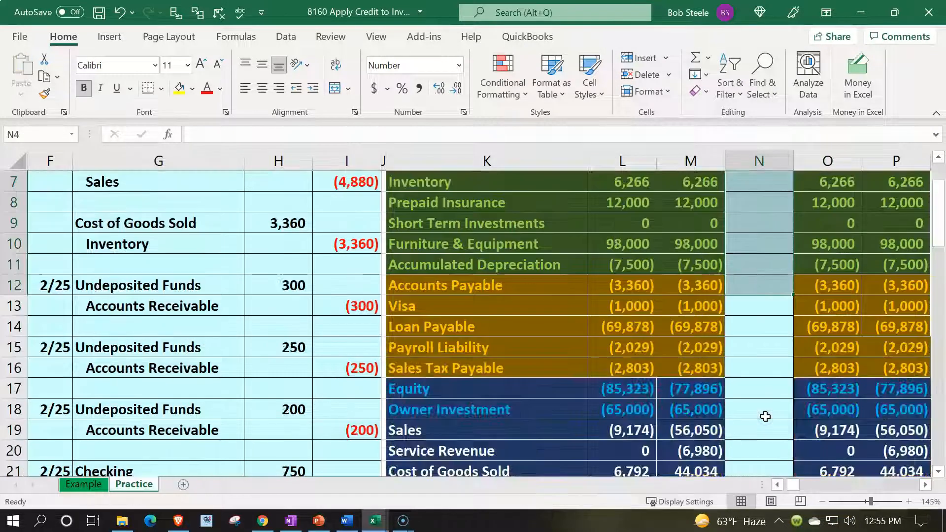
{"action": "scroll", "coordinate": [766, 416], "scroll_direction": "down", "scroll_amount": 1}
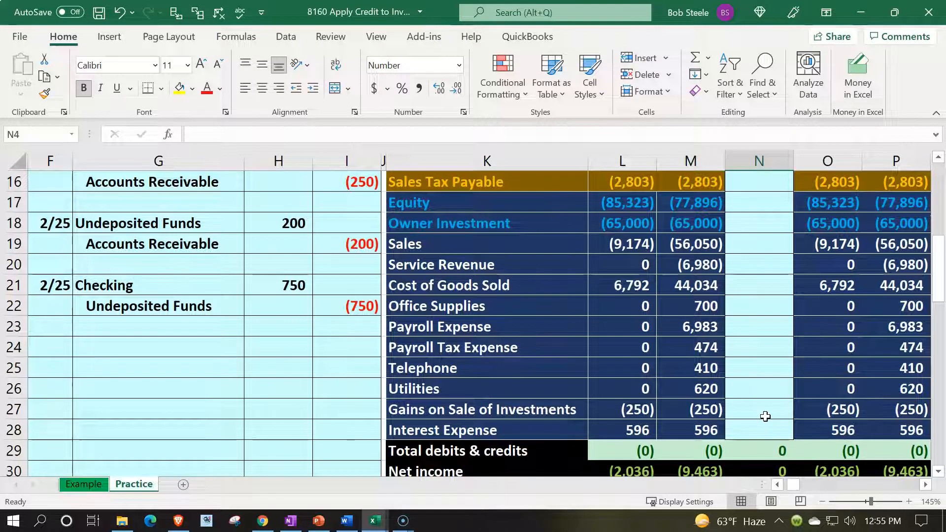
{"action": "left_click", "coordinate": [59, 346]}
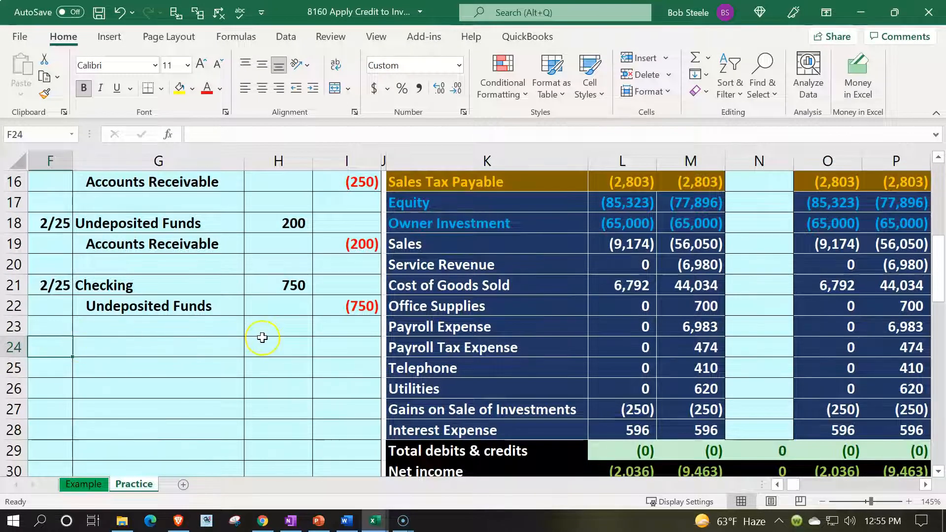
{"action": "type", "text": "2/26"}
{"action": "key", "text": "Tab"}
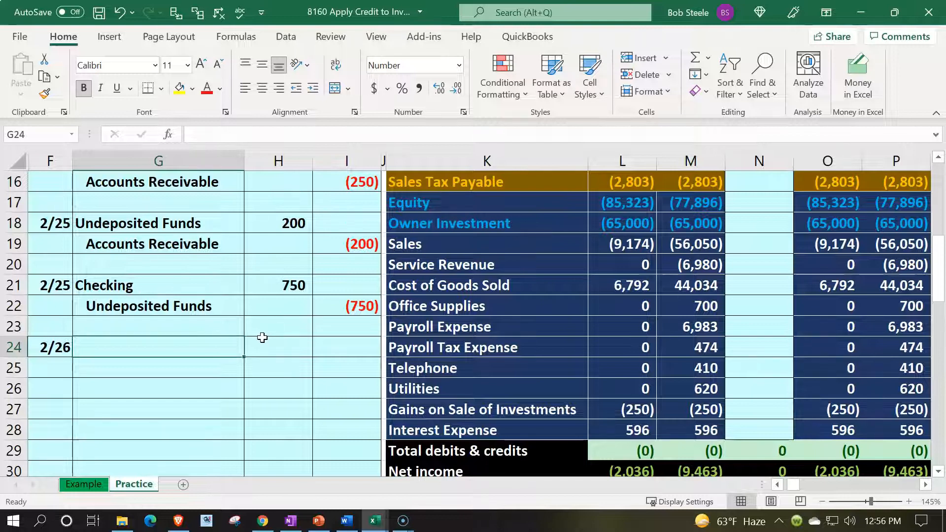
Step: Fill G24 of the 2/26 entry with a reference to the Accounts Receivable account name in K6
{"action": "type", "text": "="}
{"action": "key", "text": "Right"}
{"action": "key", "text": "Right"}
{"action": "key", "text": "Right"}
{"action": "key", "text": "Up"}
{"action": "key", "text": "Up"}
{"action": "key", "text": "Up"}
{"action": "key", "text": "Up"}
{"action": "key", "text": "Up"}
{"action": "key", "text": "Up"}
{"action": "key", "text": "Up"}
{"action": "key", "text": "Up"}
{"action": "key", "text": "Up"}
{"action": "key", "text": "Up"}
{"action": "key", "text": "Up"}
{"action": "key", "text": "Up"}
{"action": "key", "text": "Up"}
{"action": "key", "text": "Up"}
{"action": "key", "text": "Up"}
{"action": "key", "text": "Up"}
{"action": "key", "text": "Up"}
{"action": "key", "text": "Up"}
{"action": "key", "text": "Up"}
{"action": "key", "text": "Up"}
{"action": "key", "text": "Up"}
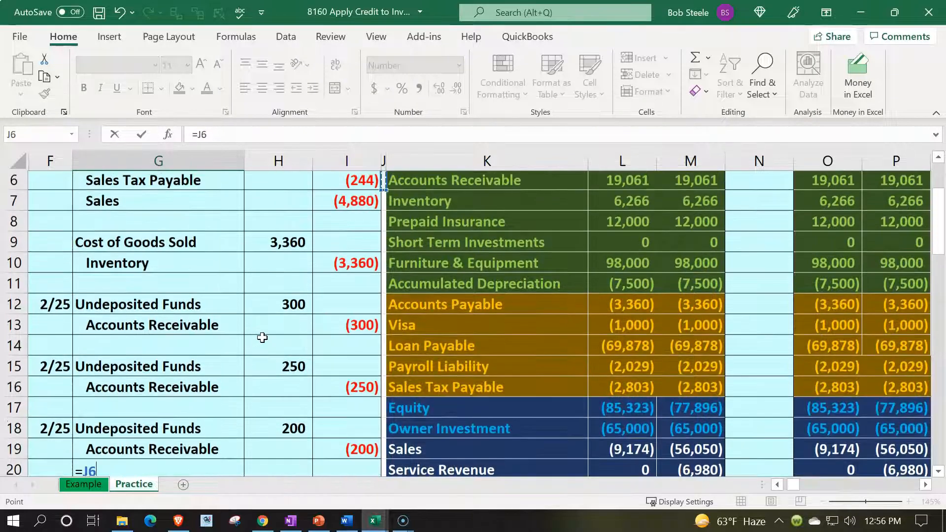
{"action": "key", "text": "Up"}
{"action": "key", "text": "Down"}
{"action": "key", "text": "Down"}
{"action": "key", "text": "Down"}
{"action": "key", "text": "Down"}
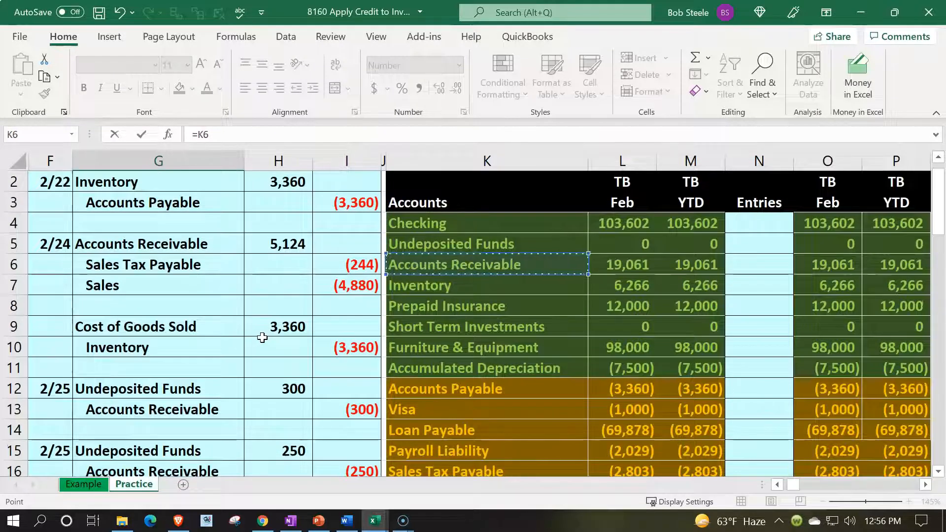
{"action": "key", "text": "Return"}
Step: Add the Sales Tax Payable line in G25 by referencing its account name in K16
{"action": "type", "text": "="}
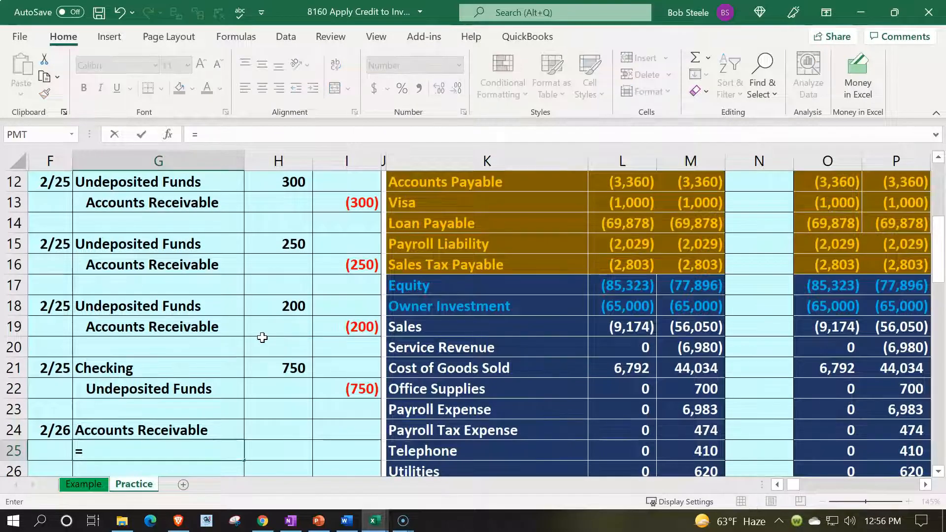
{"action": "key", "text": "Right"}
{"action": "key", "text": "Right"}
{"action": "key", "text": "Right"}
{"action": "key", "text": "Right"}
{"action": "key", "text": "Up"}
{"action": "key", "text": "Up"}
{"action": "key", "text": "Up"}
{"action": "key", "text": "Up"}
{"action": "key", "text": "Up"}
{"action": "key", "text": "Up"}
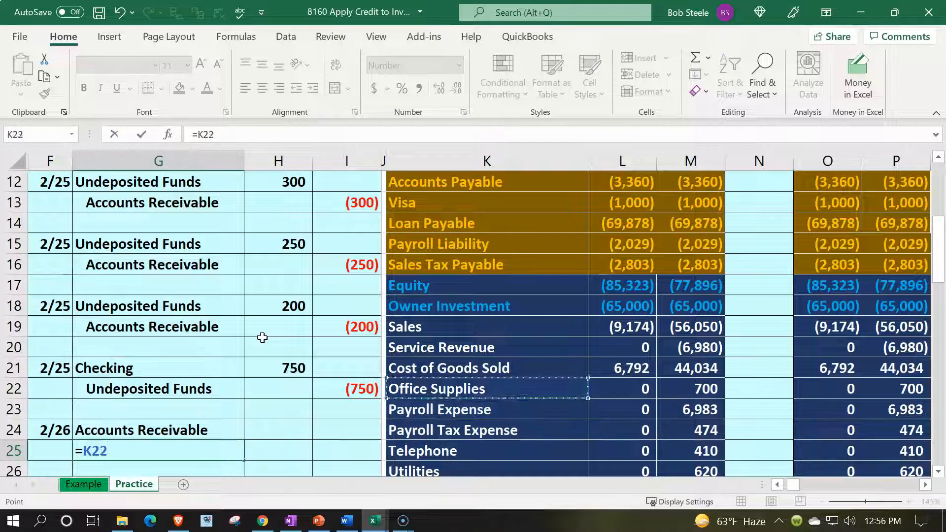
{"action": "key", "text": "Up"}
{"action": "key", "text": "Up"}
{"action": "key", "text": "Up"}
{"action": "key", "text": "Return"}
Step: Add the Sales line in G26 by referencing its account name in K19, leaving row 27 blank below it
{"action": "type", "text": "="}
{"action": "key", "text": "Right"}
{"action": "key", "text": "Right"}
{"action": "key", "text": "Right"}
{"action": "key", "text": "Up"}
{"action": "key", "text": "Up"}
{"action": "key", "text": "Up"}
{"action": "key", "text": "Up"}
{"action": "key", "text": "Up"}
{"action": "key", "text": "Up"}
{"action": "key", "text": "Up"}
{"action": "key", "text": "Right"}
{"action": "key", "text": "Return"}
{"action": "key", "text": "Return"}
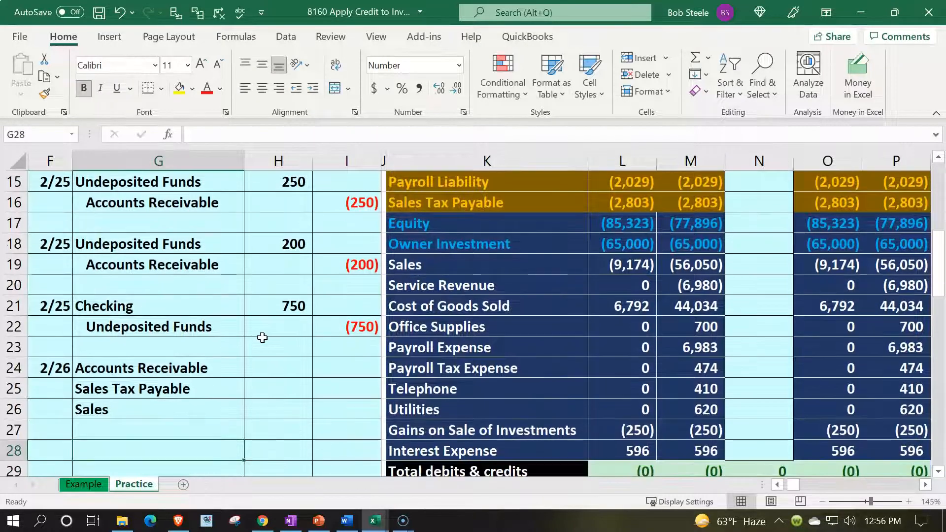
Step: Start the cost portion of the entry in G28 by referencing the Cost of Goods Sold account name in K21
{"action": "type", "text": "="}
{"action": "key", "text": "Right"}
{"action": "key", "text": "Right"}
{"action": "key", "text": "Right"}
{"action": "key", "text": "Up"}
{"action": "key", "text": "Up"}
{"action": "key", "text": "Up"}
{"action": "key", "text": "Up"}
{"action": "key", "text": "Up"}
{"action": "key", "text": "Up"}
{"action": "key", "text": "Up"}
{"action": "key", "text": "Right"}
{"action": "key", "text": "Return"}
Step: Add the Inventory line in G29 by referencing its account name in K7
{"action": "type", "text": "="}
{"action": "key", "text": "Up"}
{"action": "key", "text": "Up"}
{"action": "key", "text": "Up"}
{"action": "key", "text": "Up"}
{"action": "key", "text": "Up"}
{"action": "key", "text": "Up"}
{"action": "key", "text": "Up"}
{"action": "key", "text": "Up"}
{"action": "key", "text": "Up"}
{"action": "key", "text": "Up"}
{"action": "key", "text": "Up"}
{"action": "key", "text": "Up"}
{"action": "key", "text": "Up"}
{"action": "key", "text": "Up"}
{"action": "key", "text": "Up"}
{"action": "key", "text": "Up"}
{"action": "key", "text": "Up"}
{"action": "key", "text": "Up"}
{"action": "key", "text": "Up"}
{"action": "key", "text": "Up"}
{"action": "key", "text": "Up"}
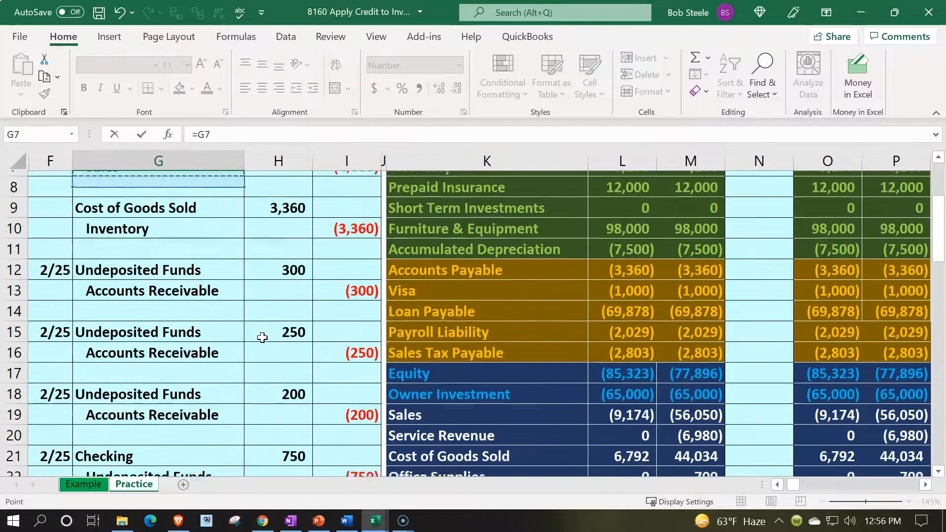
{"action": "key", "text": "Down"}
{"action": "key", "text": "Down"}
{"action": "key", "text": "Down"}
{"action": "key", "text": "Right"}
{"action": "key", "text": "Right"}
{"action": "key", "text": "Right"}
{"action": "key", "text": "Right"}
{"action": "key", "text": "Up"}
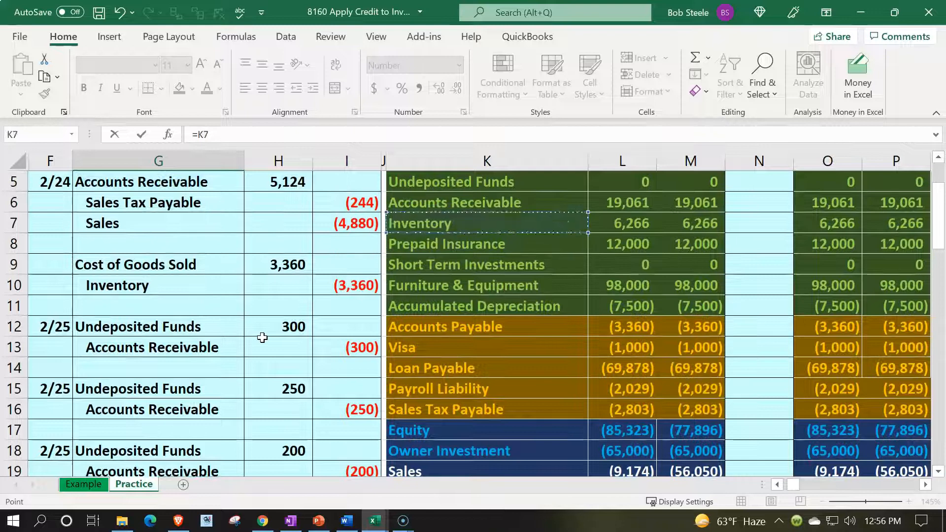
{"action": "key", "text": "ctrl+Return"}
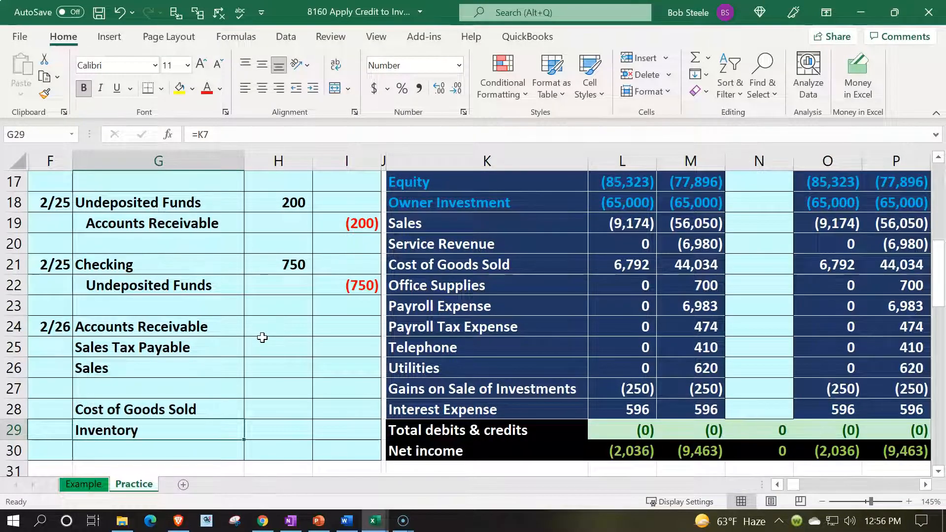
Step: Indent the credit accounts of the 2/26 entry: Inventory in G29, and Sales Tax Payable and Sales in G25:G26
{"action": "left_click", "coordinate": [308, 89]}
{"action": "left_click_drag", "start_coordinate": [204, 345], "coordinate": [201, 363]}
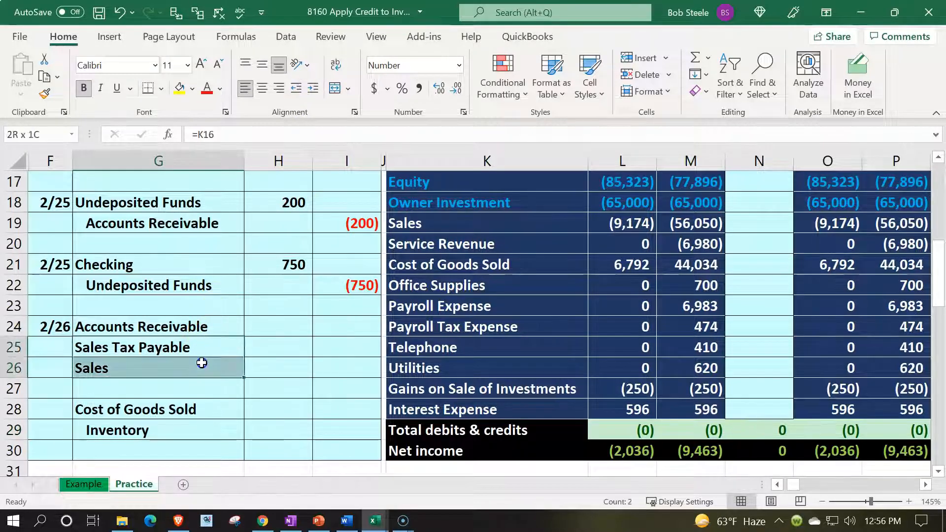
{"action": "left_click", "coordinate": [312, 89]}
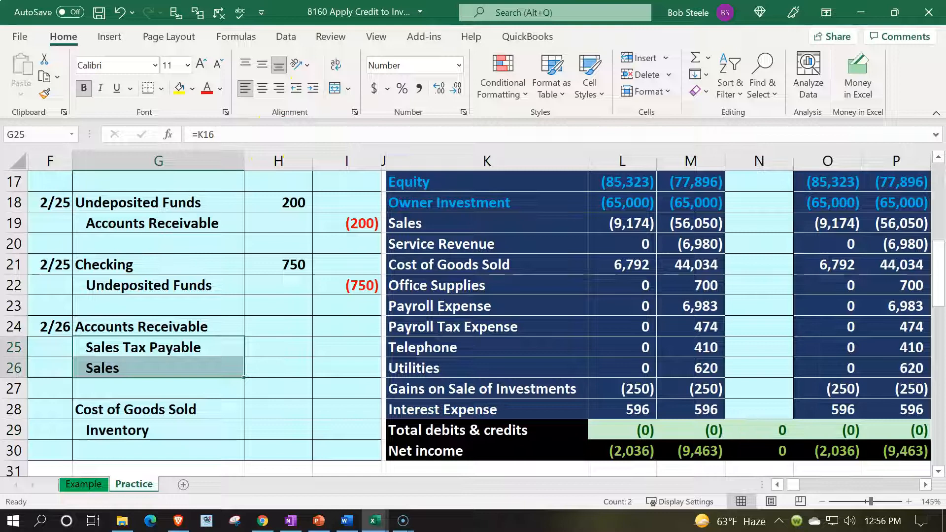
Step: Start a new line in the ELP schedule of the Inventory Subsidiary Ledger by entering the date 2/26 in CP8
{"action": "key", "text": "alt+Tab"}
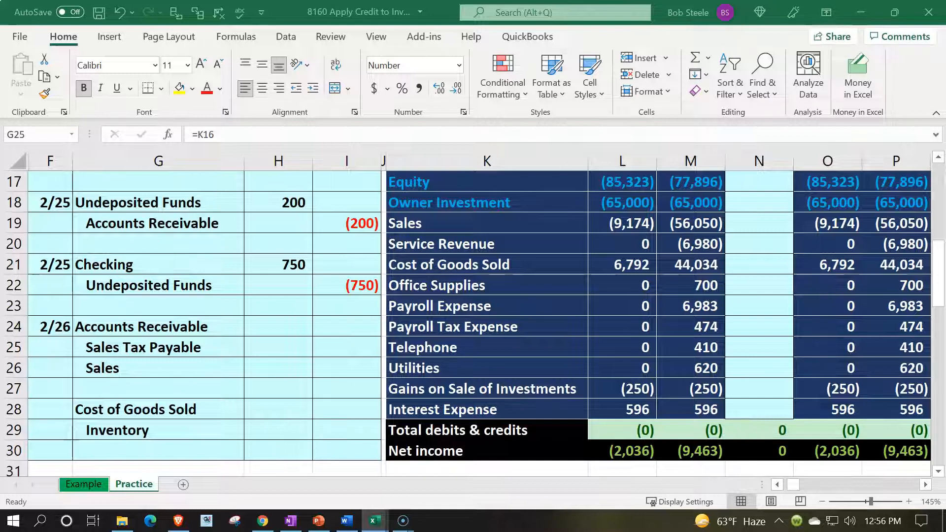
{"action": "left_click", "coordinate": [644, 226]}
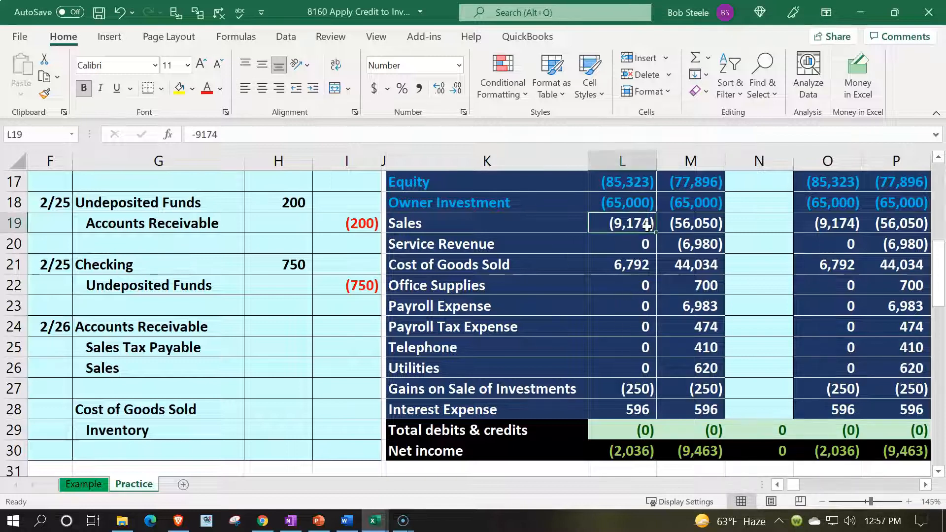
{"action": "key", "text": "Right"}
{"action": "key", "text": "Right"}
{"action": "key", "text": "Right"}
{"action": "key", "text": "Right"}
{"action": "key", "text": "Right"}
{"action": "key", "text": "Right"}
{"action": "key", "text": "Right"}
{"action": "key", "text": "Right"}
{"action": "key", "text": "Right"}
{"action": "key", "text": "Right"}
{"action": "key", "text": "Right"}
{"action": "key", "text": "Right"}
{"action": "key", "text": "Right"}
{"action": "key", "text": "Right"}
{"action": "key", "text": "Right"}
{"action": "key", "text": "Right"}
{"action": "key", "text": "Right"}
{"action": "key", "text": "Right"}
{"action": "key", "text": "Right"}
{"action": "key", "text": "Right"}
{"action": "key", "text": "Right"}
{"action": "key", "text": "Right"}
{"action": "key", "text": "Right"}
{"action": "key", "text": "Right"}
{"action": "key", "text": "Right"}
{"action": "key", "text": "Right"}
{"action": "key", "text": "Right"}
{"action": "key", "text": "Right"}
{"action": "key", "text": "Right"}
{"action": "key", "text": "Right"}
{"action": "key", "text": "Right"}
{"action": "key", "text": "Right"}
{"action": "key", "text": "Right"}
{"action": "key", "text": "Right"}
{"action": "key", "text": "Right"}
{"action": "key", "text": "Right"}
{"action": "key", "text": "Right"}
{"action": "key", "text": "Right"}
{"action": "key", "text": "Right"}
{"action": "key", "text": "Right"}
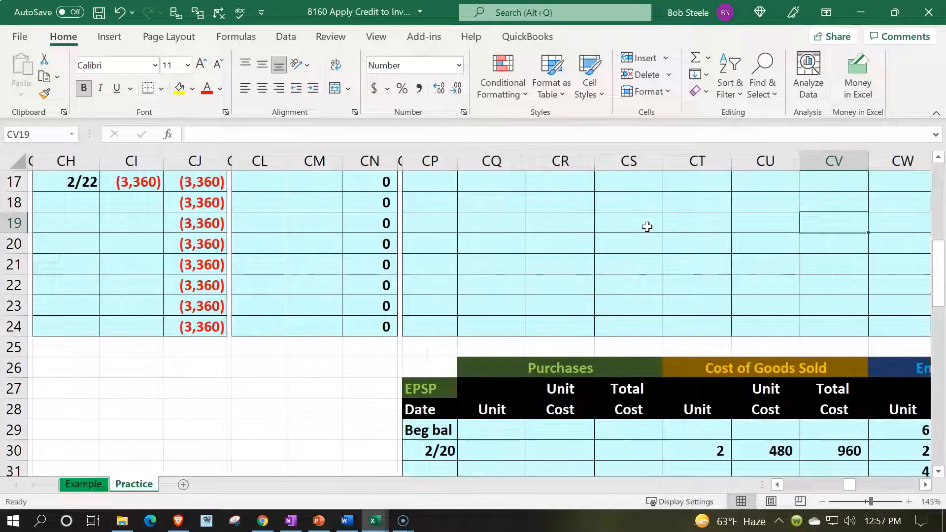
{"action": "key", "text": "Up"}
{"action": "key", "text": "Up"}
{"action": "key", "text": "Up"}
{"action": "key", "text": "Up"}
{"action": "key", "text": "Up"}
{"action": "key", "text": "Up"}
{"action": "key", "text": "Up"}
{"action": "key", "text": "Up"}
{"action": "key", "text": "Up"}
{"action": "key", "text": "Up"}
{"action": "key", "text": "Up"}
{"action": "key", "text": "Up"}
{"action": "key", "text": "Up"}
{"action": "key", "text": "Up"}
{"action": "key", "text": "Right"}
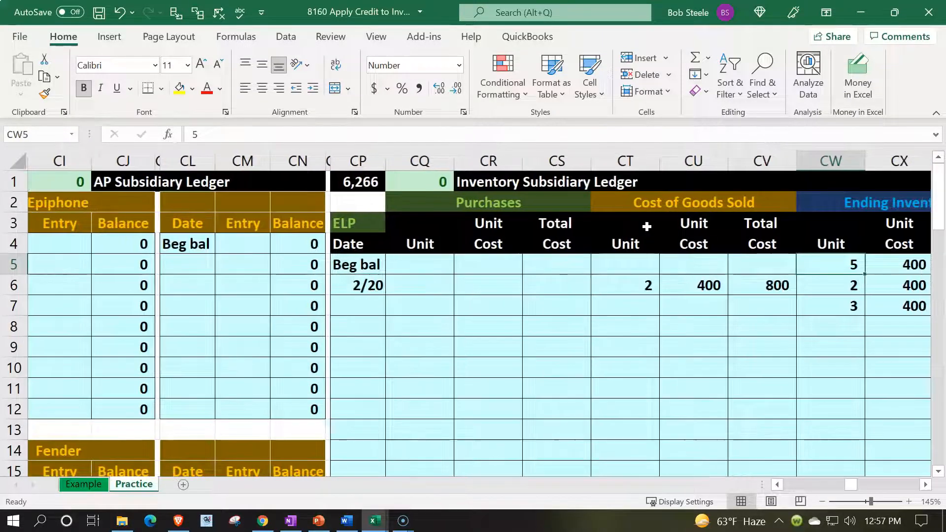
{"action": "left_click", "coordinate": [501, 323]}
{"action": "left_click", "coordinate": [706, 301]}
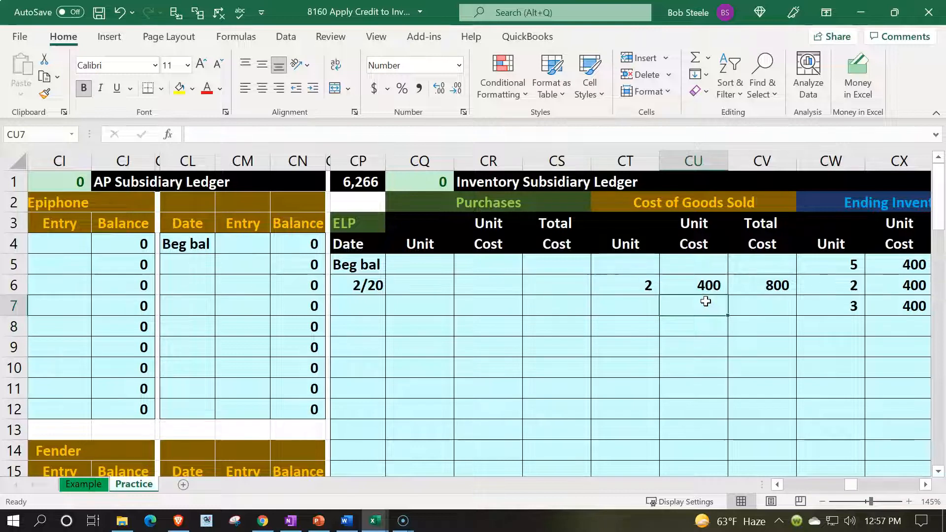
{"action": "key", "text": "Down"}
{"action": "key", "text": "Left"}
{"action": "key", "text": "Left"}
{"action": "key", "text": "Left"}
{"action": "key", "text": "Left"}
{"action": "key", "text": "Left"}
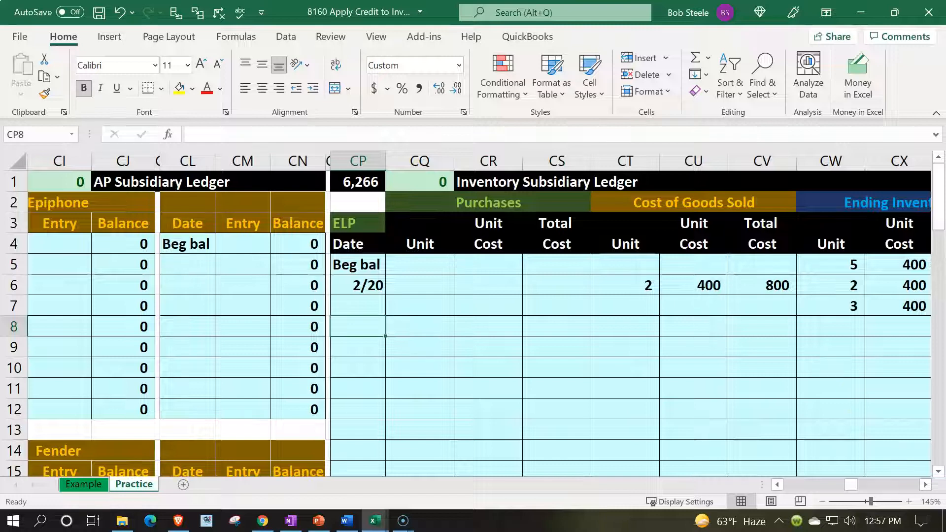
{"action": "key", "text": "alt+Tab"}
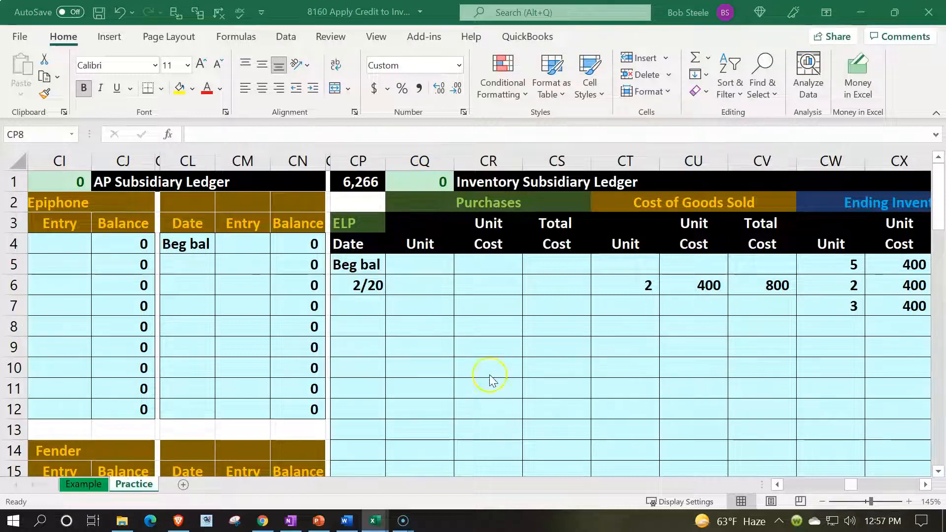
{"action": "left_click", "coordinate": [369, 327]}
{"action": "type", "text": "2/26"}
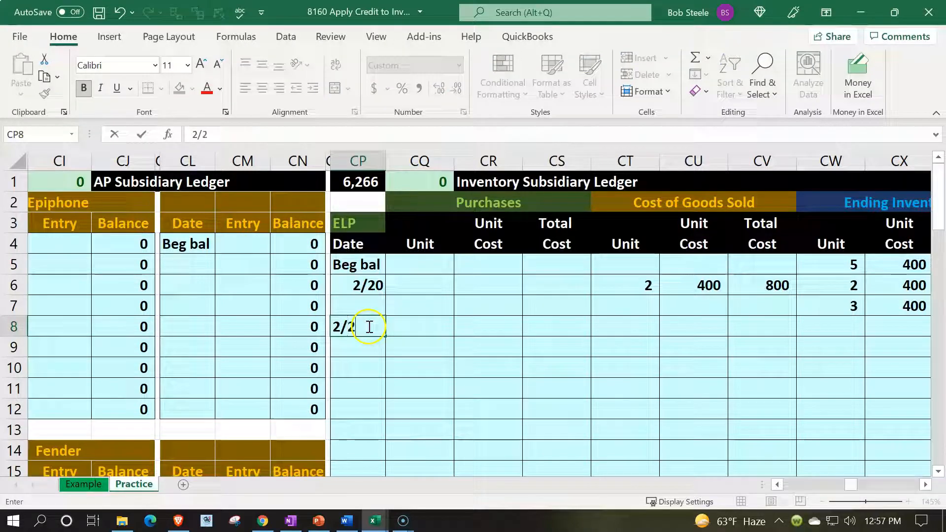
{"action": "key", "text": "Return"}
Step: In the Cost of Goods Sold section of the ELP 2/26 line, enter 1 unit in CT8 and reference the existing ELP unit cost in CU8
{"action": "key", "text": "Right"}
{"action": "key", "text": "Right"}
{"action": "key", "text": "Right"}
{"action": "key", "text": "Right"}
{"action": "key", "text": "Up"}
{"action": "type", "text": "1"}
{"action": "key", "text": "Right"}
{"action": "type", "text": "+"}
{"action": "key", "text": "Right"}
{"action": "key", "text": "Right"}
{"action": "key", "text": "Up"}
{"action": "key", "text": "Up"}
{"action": "key", "text": "Left"}
{"action": "key", "text": "Left"}
{"action": "key", "text": "Tab"}
Step: Calculate the ELP total cost of goods sold in CV8 by multiplying the units in CT8 by the unit cost in CU8
{"action": "type", "text": "+"}
{"action": "key", "text": "Left"}
{"action": "key", "text": "Left"}
{"action": "type", "text": "*"}
{"action": "key", "text": "Left"}
{"action": "key", "text": "Tab"}
Step: Fill the ending inventory columns of ELP row 8 by referencing CT8 for the units in CW8 and the unit cost above in CX8
{"action": "scroll", "coordinate": [368, 327], "scroll_direction": "right", "scroll_amount": 3}
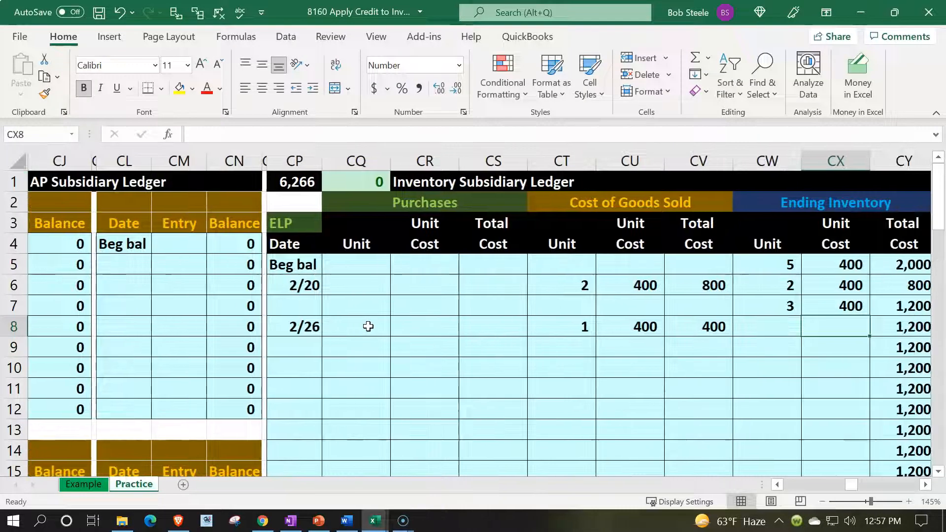
{"action": "type", "text": "+"}
{"action": "key", "text": "Left"}
{"action": "key", "text": "Left"}
{"action": "key", "text": "Left"}
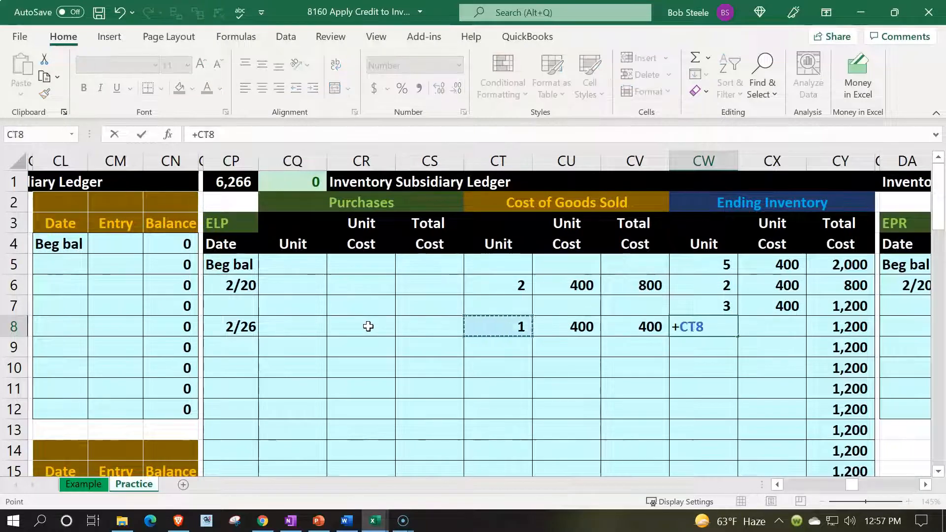
{"action": "key", "text": "Tab"}
{"action": "type", "text": "+"}
{"action": "key", "text": "Up"}
{"action": "key", "text": "Tab"}
Step: Calculate the ending inventory total cost in CY8 with the formula +CW8*CX8
{"action": "type", "text": "+"}
{"action": "key", "text": "Left"}
{"action": "key", "text": "Left"}
{"action": "type", "text": "*"}
{"action": "key", "text": "Right"}
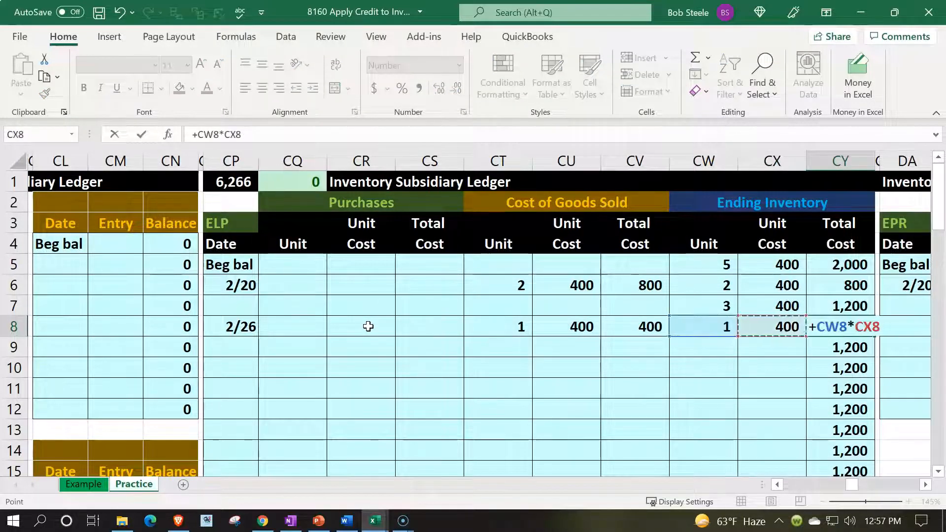
{"action": "key", "text": "Return"}
Step: Calculate the remaining ELP units in CW9 as CW7 minus CW8, and reference the unit cost above in CX9
{"action": "type", "text": "="}
{"action": "key", "text": "Up"}
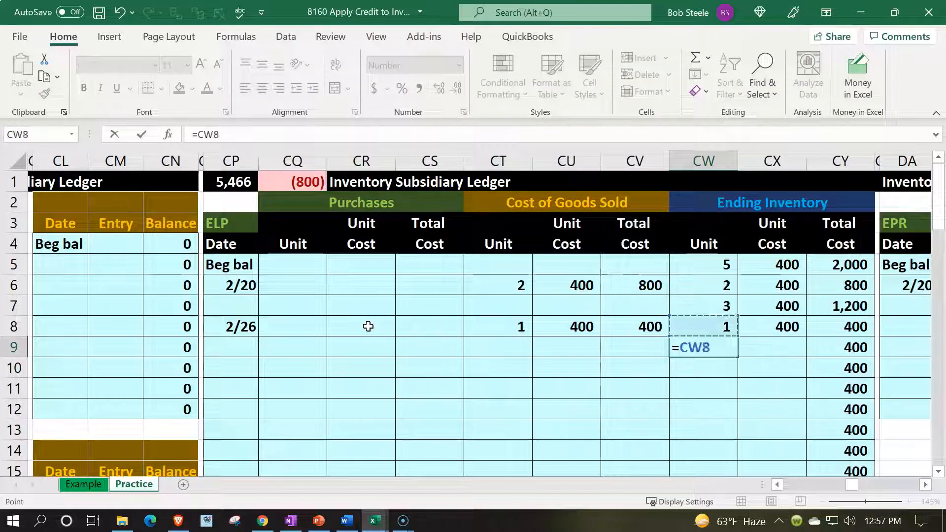
{"action": "key", "text": "Up"}
{"action": "type", "text": "-"}
{"action": "key", "text": "Up"}
{"action": "key", "text": "Tab"}
{"action": "type", "text": "="}
{"action": "key", "text": "Up"}
{"action": "key", "text": "Tab"}
Step: Calculate the remaining ELP inventory's total cost in CY9 by multiplying CW9 by CX9
{"action": "type", "text": "+"}
{"action": "key", "text": "Left"}
{"action": "key", "text": "Left"}
{"action": "type", "text": "*"}
{"action": "key", "text": "Left"}
{"action": "key", "text": "Return"}
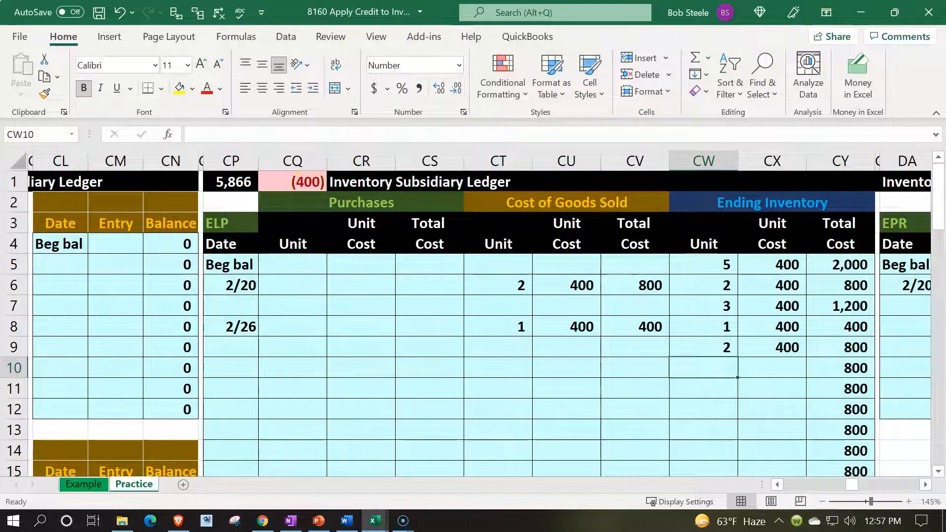
Step: Start a new line in the EPSH inventory schedule by entering the date 2/26 in DA30
{"action": "key", "text": "alt+Tab"}
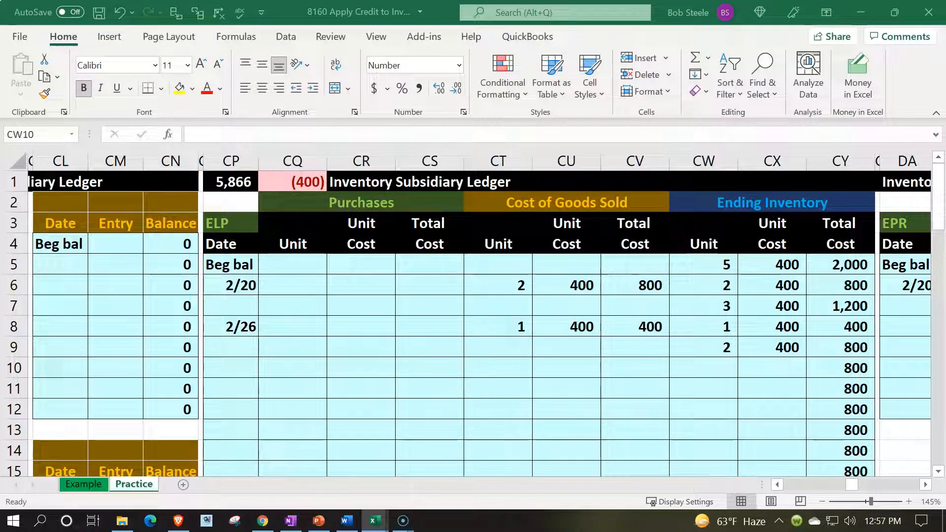
{"action": "key", "text": "alt+Tab"}
{"action": "left_click", "coordinate": [791, 429]}
{"action": "key", "text": "Right"}
{"action": "key", "text": "Right"}
{"action": "key", "text": "Right"}
{"action": "key", "text": "Right"}
{"action": "key", "text": "Right"}
{"action": "key", "text": "Right"}
{"action": "key", "text": "Right"}
{"action": "key", "text": "Right"}
{"action": "key", "text": "Right"}
{"action": "key", "text": "Right"}
{"action": "key", "text": "Right"}
{"action": "key", "text": "Right"}
{"action": "key", "text": "Right"}
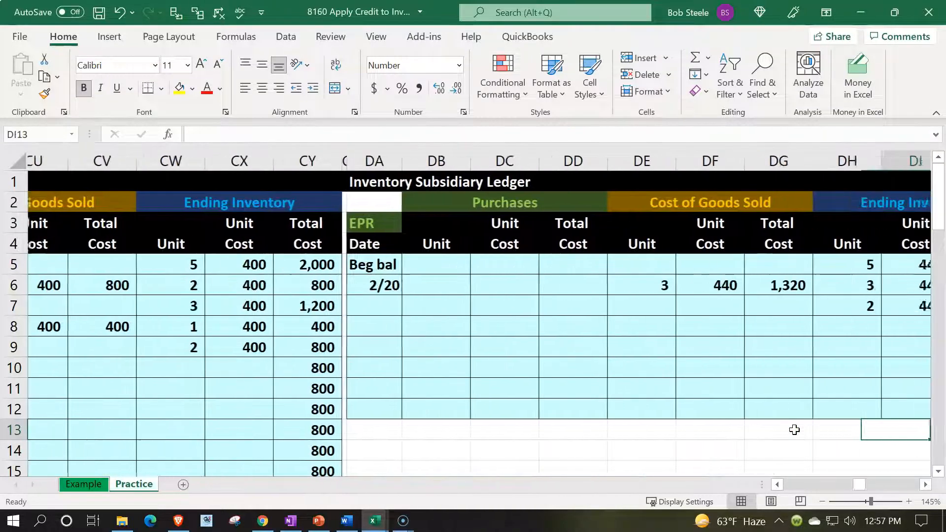
{"action": "scroll", "coordinate": [794, 429], "scroll_direction": "down", "scroll_amount": 1}
{"action": "scroll", "coordinate": [794, 429], "scroll_direction": "down", "scroll_amount": 6}
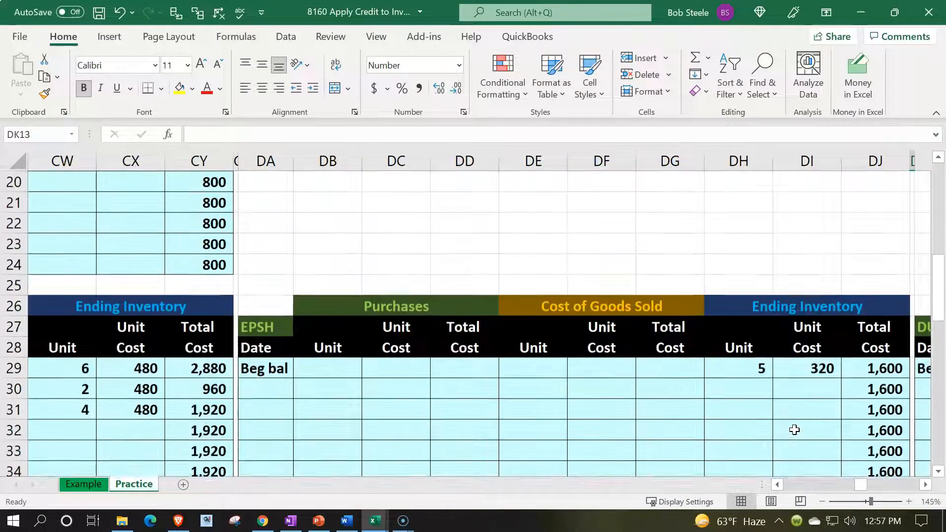
{"action": "left_click", "coordinate": [832, 349]}
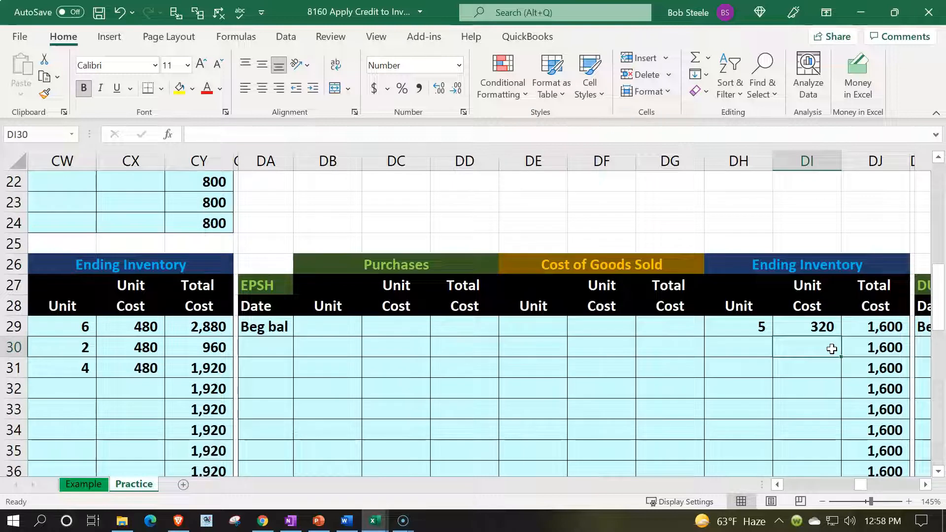
{"action": "key", "text": "Left"}
{"action": "key", "text": "Left"}
{"action": "key", "text": "Left"}
{"action": "key", "text": "Left"}
{"action": "key", "text": "Left"}
{"action": "key", "text": "Left"}
{"action": "key", "text": "Left"}
{"action": "key", "text": "Left"}
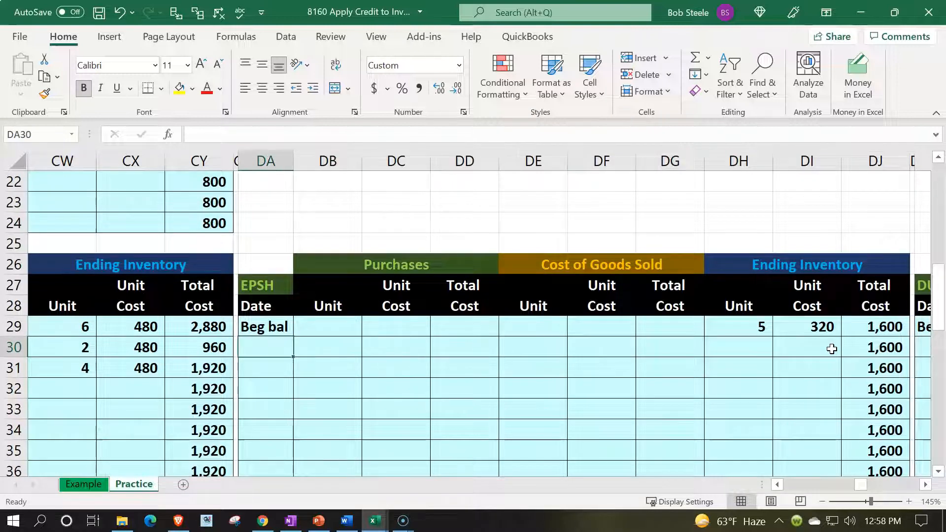
{"action": "type", "text": "2/2"}
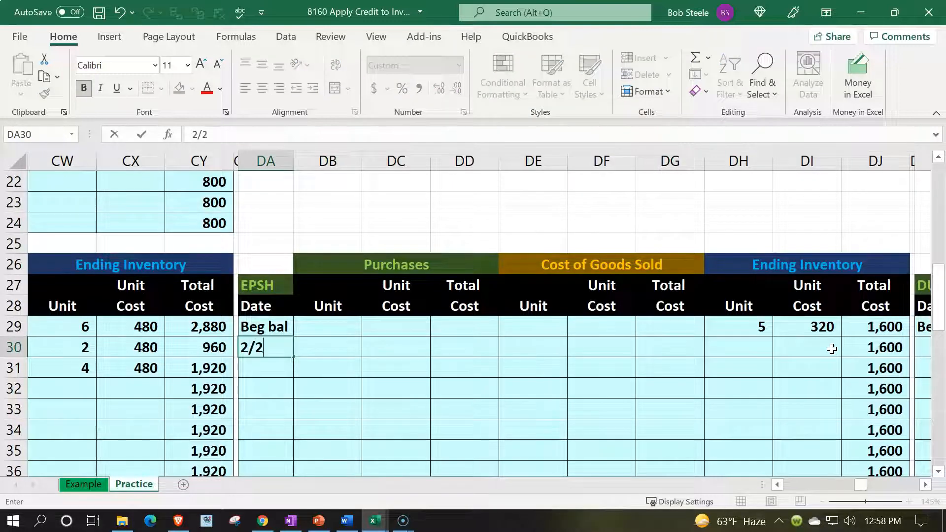
{"action": "type", "text": "6"}
{"action": "key", "text": "Return"}
Step: Enter 2 units in DE30 under Cost of Goods Sold on the EPSH 2/26 line
{"action": "key", "text": "Right"}
{"action": "key", "text": "Right"}
{"action": "key", "text": "Right"}
{"action": "key", "text": "Right"}
{"action": "key", "text": "Up"}
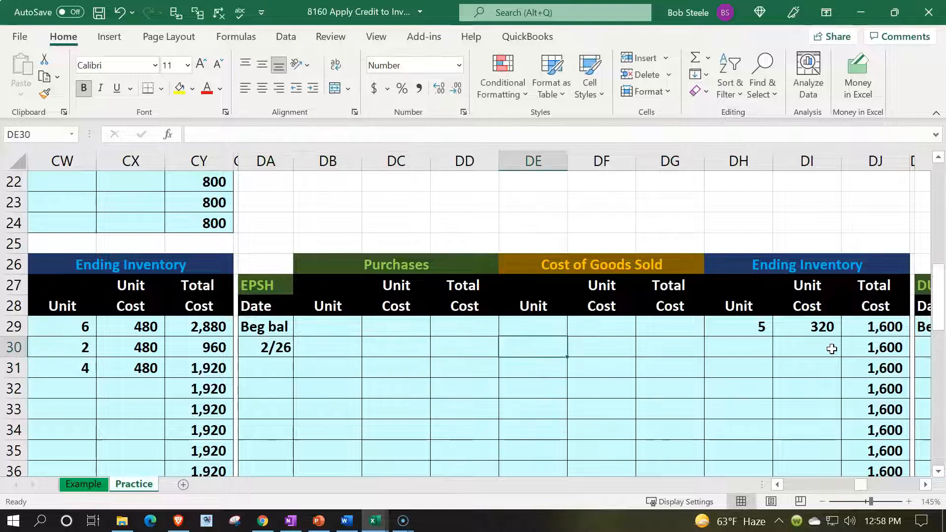
{"action": "type", "text": "2"}
{"action": "key", "text": "Tab"}
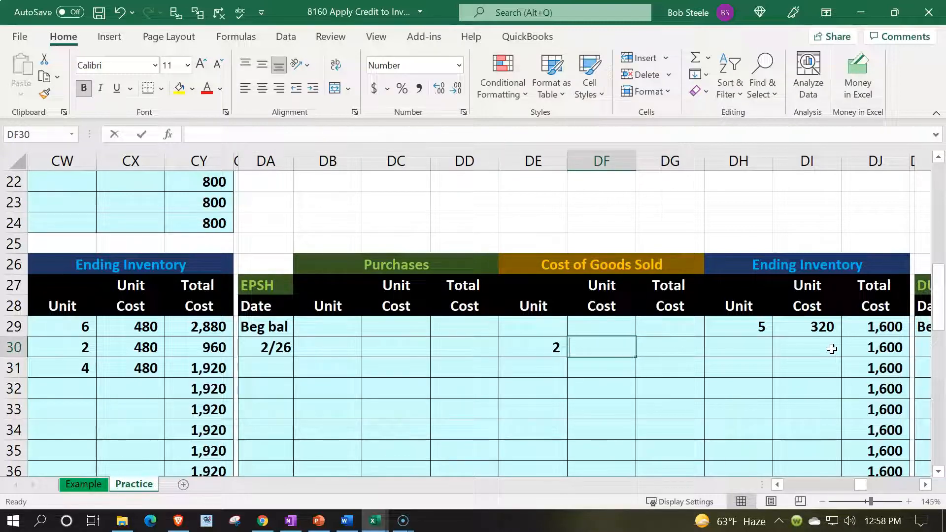
Step: Reference the beginning balance's unit cost, cell DI29, in DF30 for the EPSH 2/26 cost of goods sold
{"action": "type", "text": "+"}
{"action": "key", "text": "Down"}
{"action": "key", "text": "Right"}
{"action": "key", "text": "Right"}
{"action": "key", "text": "Right"}
{"action": "key", "text": "Right"}
{"action": "key", "text": "Up"}
{"action": "key", "text": "Up"}
{"action": "key", "text": "Left"}
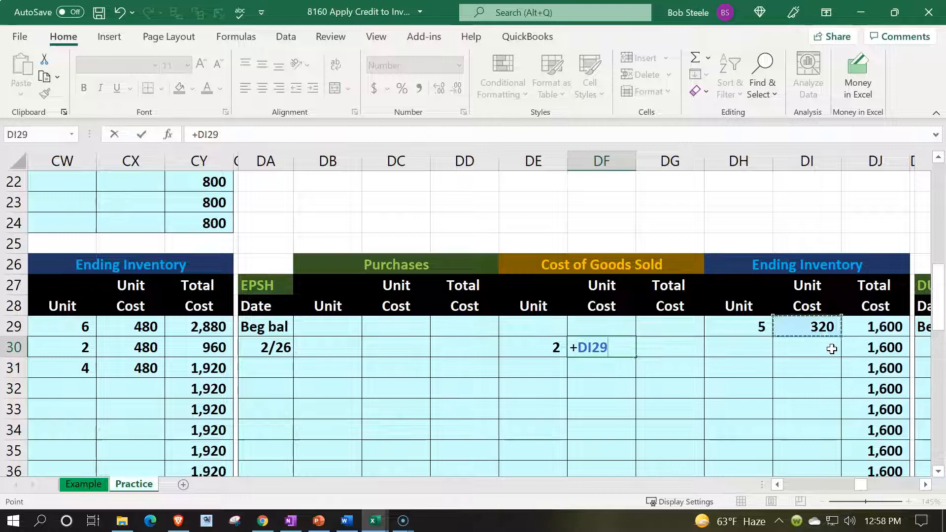
{"action": "key", "text": "Tab"}
Step: Calculate the EPSH 2/26 total cost of goods sold in DG30 by multiplying DE30 by DF30
{"action": "type", "text": "+"}
{"action": "key", "text": "Left"}
{"action": "key", "text": "Left"}
{"action": "type", "text": "*"}
{"action": "key", "text": "Left"}
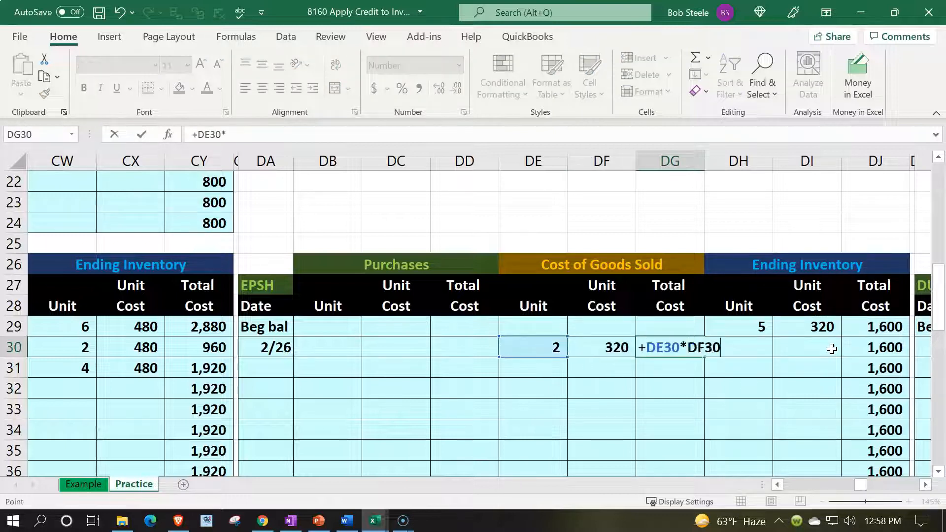
{"action": "key", "text": "Tab"}
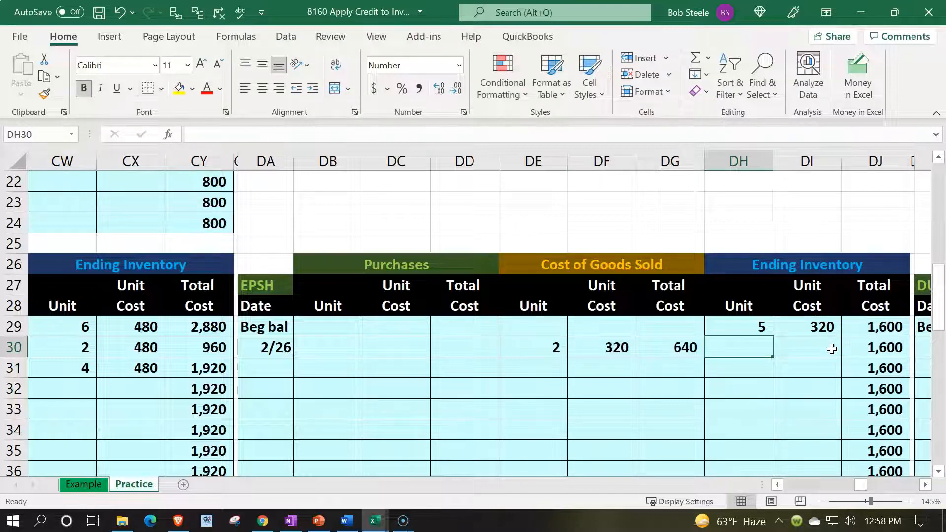
Step: In the EPSH 2/26 ending inventory, reference the units sold (DE30) in DH30 and the unit cost above (DI29) in DI30
{"action": "type", "text": "+"}
{"action": "key", "text": "Left"}
{"action": "key", "text": "Left"}
{"action": "key", "text": "Left"}
{"action": "key", "text": "Tab"}
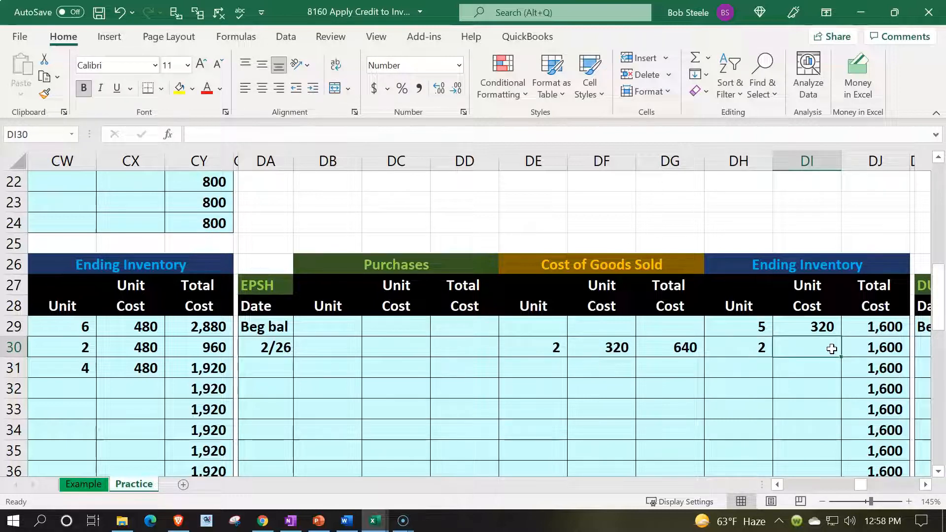
{"action": "type", "text": "+"}
{"action": "key", "text": "Up"}
{"action": "key", "text": "Tab"}
Step: Calculate the total cost of the EPSH units sold in DJ30 by multiplying DH30 by DI30
{"action": "type", "text": "+"}
{"action": "key", "text": "Left"}
{"action": "key", "text": "Left"}
{"action": "type", "text": "*"}
{"action": "key", "text": "Left"}
{"action": "key", "text": "Return"}
Step: Calculate the remaining EPSH units in DH31 as DH29 minus DH30
{"action": "key", "text": "Right"}
{"action": "key", "text": "Right"}
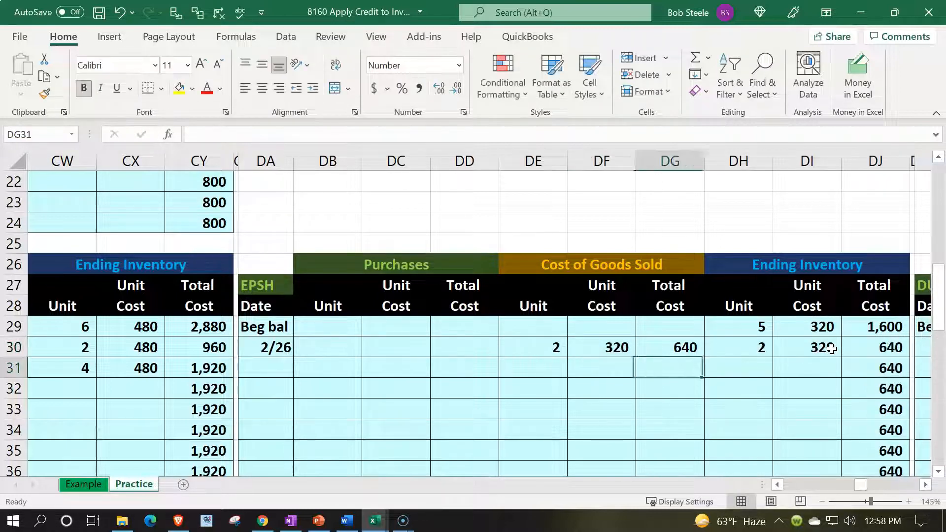
{"action": "key", "text": "Right"}
{"action": "type", "text": "="}
{"action": "key", "text": "Up"}
{"action": "key", "text": "Up"}
{"action": "type", "text": "-"}
{"action": "key", "text": "Up"}
{"action": "key", "text": "Return"}
Step: Reference the unit cost above in DI31 and calculate the remaining EPSH inventory's total cost in DJ31 as DH31 times DI31
{"action": "key", "text": "Right"}
{"action": "key", "text": "Up"}
{"action": "type", "text": "+"}
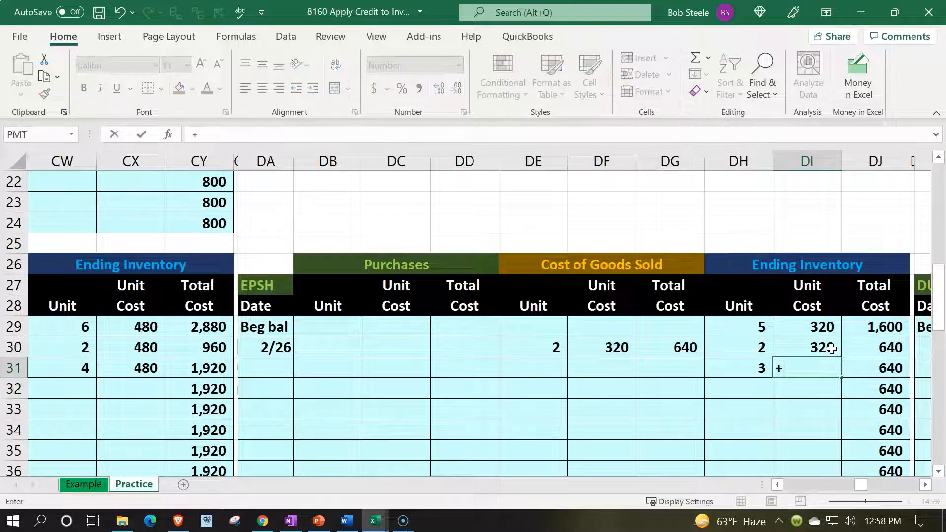
{"action": "key", "text": "Up"}
{"action": "key", "text": "Tab"}
{"action": "type", "text": "+"}
{"action": "key", "text": "Left"}
{"action": "key", "text": "Left"}
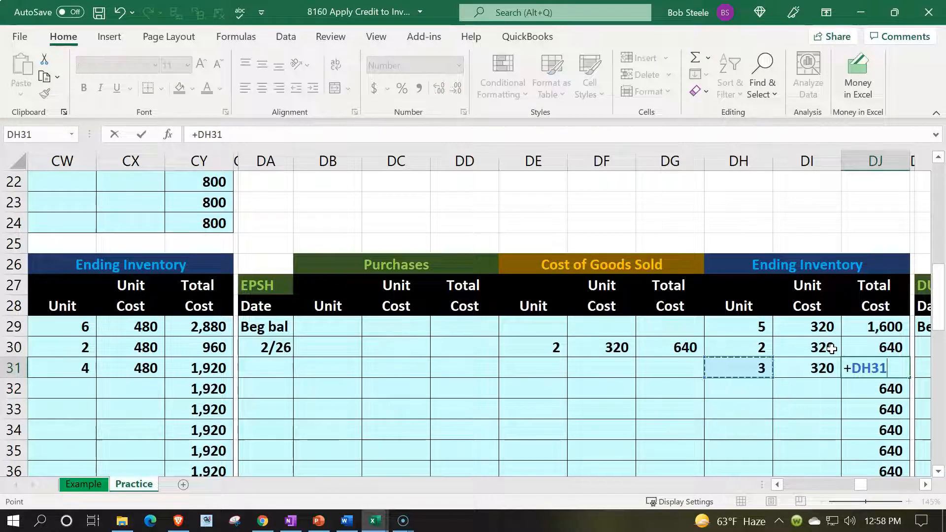
{"action": "type", "text": "*"}
{"action": "key", "text": "Left"}
{"action": "key", "text": "Return"}
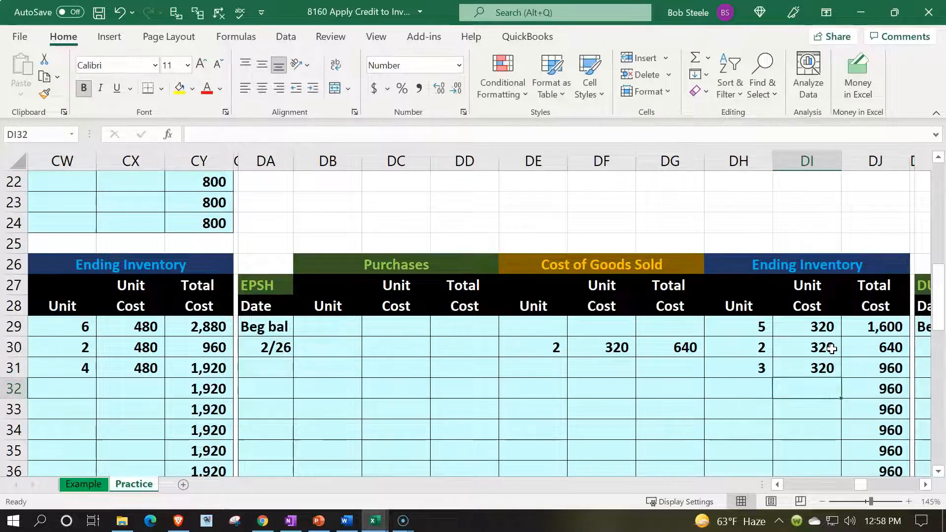
Step: Check the 2/26 total cost of goods sold in the EPSH schedule (DG30) and the ELP schedule (CV8)
{"action": "left_click", "coordinate": [682, 348]}
{"action": "scroll", "coordinate": [675, 423], "scroll_direction": "up", "scroll_amount": 7}
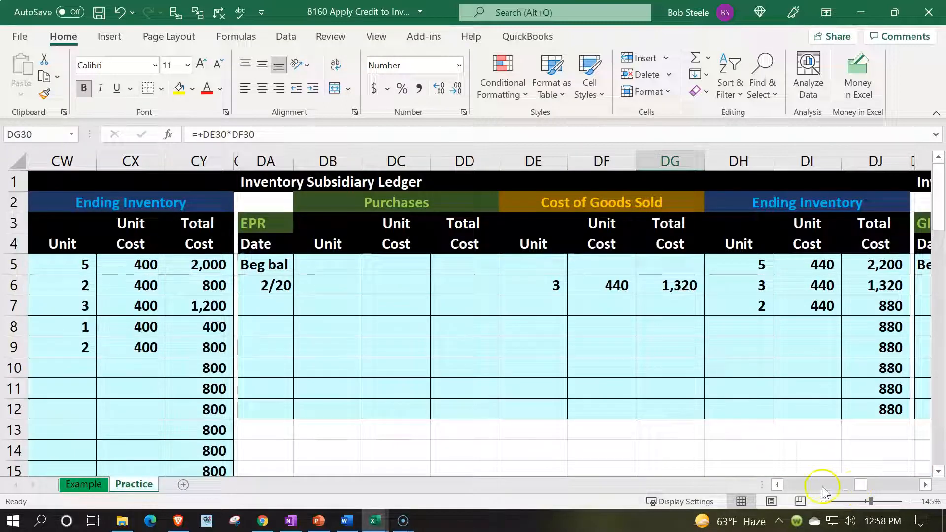
{"action": "left_click", "coordinate": [782, 484]}
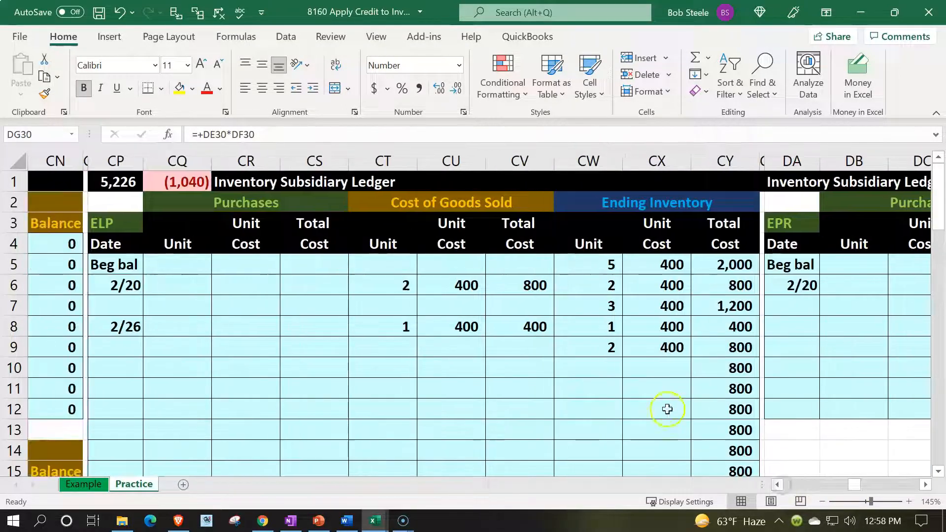
{"action": "left_click", "coordinate": [532, 330]}
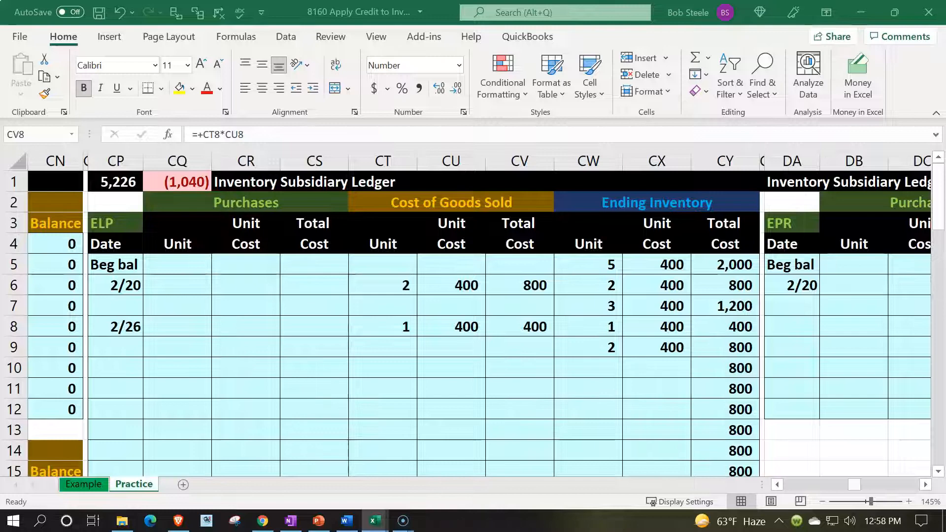
{"action": "left_click", "coordinate": [483, 384]}
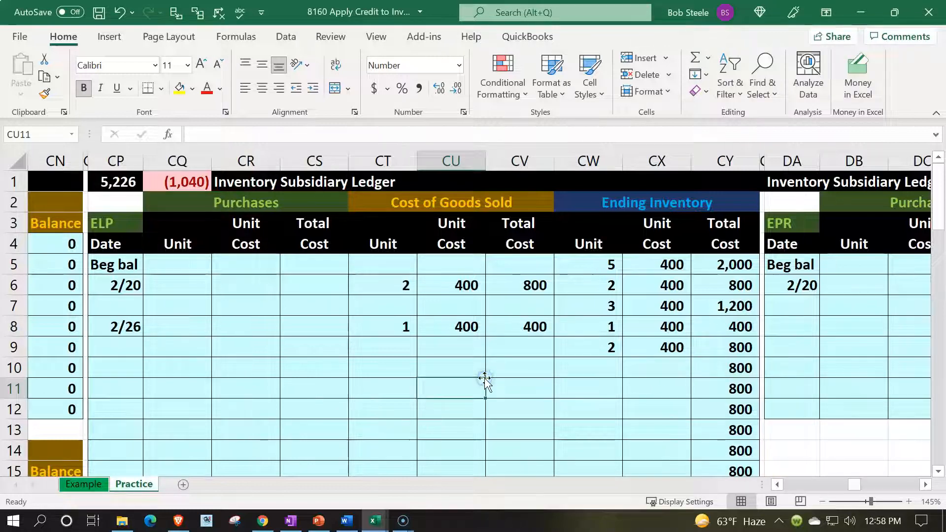
Step: Enter a formula in H28 linking the 2/26 Cost of Goods Sold debit to the total costs in the inventory subsidiary ledger
{"action": "key", "text": "Left"}
{"action": "key", "text": "Left"}
{"action": "key", "text": "Left"}
{"action": "key", "text": "Left"}
{"action": "key", "text": "Left"}
{"action": "key", "text": "Left"}
{"action": "key", "text": "Left"}
{"action": "key", "text": "Left"}
{"action": "key", "text": "Left"}
{"action": "key", "text": "Left"}
{"action": "key", "text": "Left"}
{"action": "key", "text": "Left"}
{"action": "key", "text": "Left"}
{"action": "key", "text": "Left"}
{"action": "key", "text": "Left"}
{"action": "key", "text": "Left"}
{"action": "key", "text": "Left"}
{"action": "key", "text": "Left"}
{"action": "key", "text": "Left"}
{"action": "key", "text": "Left"}
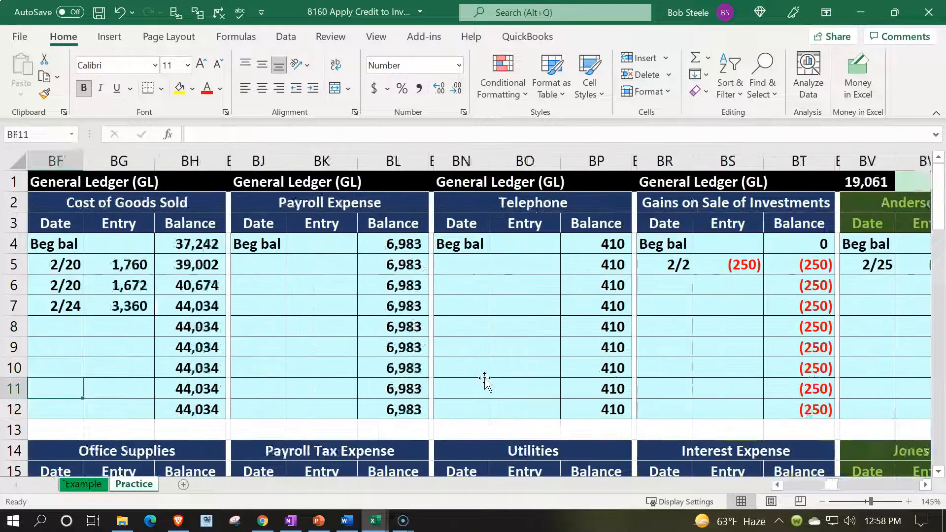
{"action": "key", "text": "Left"}
{"action": "key", "text": "Left"}
{"action": "key", "text": "Left"}
{"action": "key", "text": "Left"}
{"action": "key", "text": "Left"}
{"action": "key", "text": "Left"}
{"action": "key", "text": "Left"}
{"action": "key", "text": "Left"}
{"action": "key", "text": "Left"}
{"action": "key", "text": "Left"}
{"action": "key", "text": "Left"}
{"action": "key", "text": "Left"}
{"action": "key", "text": "Left"}
{"action": "key", "text": "Left"}
{"action": "key", "text": "Left"}
{"action": "key", "text": "Left"}
{"action": "key", "text": "Left"}
{"action": "key", "text": "Left"}
{"action": "key", "text": "Left"}
{"action": "key", "text": "Left"}
{"action": "key", "text": "Left"}
{"action": "key", "text": "Left"}
{"action": "key", "text": "Left"}
{"action": "key", "text": "Left"}
{"action": "key", "text": "Left"}
{"action": "key", "text": "Left"}
{"action": "key", "text": "Left"}
{"action": "key", "text": "Left"}
{"action": "key", "text": "Left"}
{"action": "key", "text": "Left"}
{"action": "key", "text": "Left"}
{"action": "key", "text": "Down"}
{"action": "key", "text": "Down"}
{"action": "key", "text": "Down"}
{"action": "key", "text": "Down"}
{"action": "key", "text": "Down"}
{"action": "key", "text": "Down"}
{"action": "key", "text": "Down"}
{"action": "key", "text": "Down"}
{"action": "key", "text": "Down"}
{"action": "key", "text": "Down"}
{"action": "key", "text": "Down"}
{"action": "key", "text": "Down"}
{"action": "key", "text": "Down"}
{"action": "key", "text": "Down"}
{"action": "key", "text": "Down"}
{"action": "key", "text": "Down"}
{"action": "key", "text": "Down"}
{"action": "key", "text": "Right"}
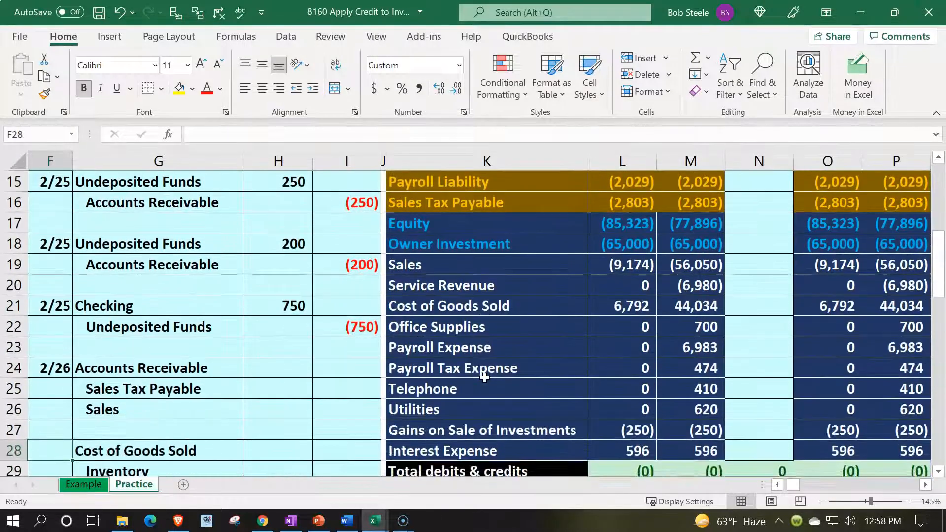
{"action": "key", "text": "Right"}
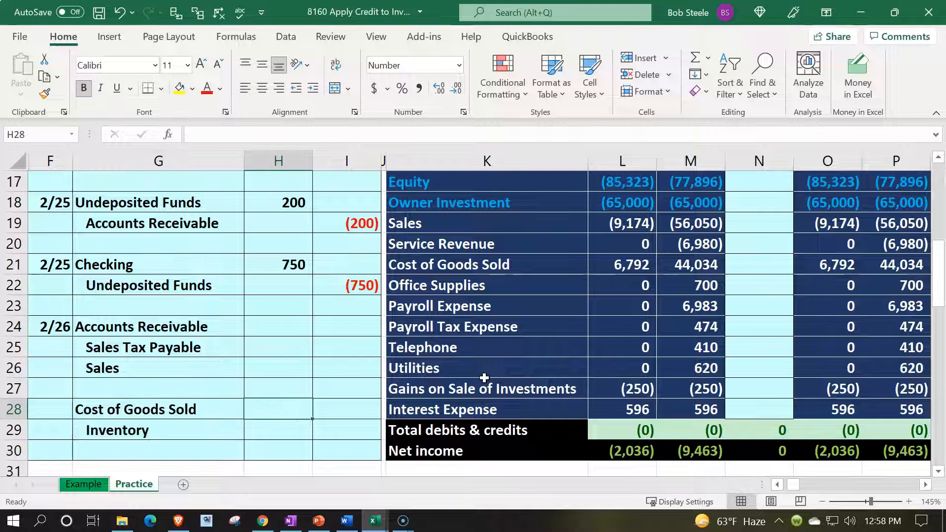
{"action": "type", "text": "="}
{"action": "key", "text": "Right"}
{"action": "key", "text": "Right"}
{"action": "key", "text": "Right"}
{"action": "key", "text": "Right"}
{"action": "key", "text": "Right"}
{"action": "key", "text": "Right"}
{"action": "key", "text": "Right"}
{"action": "key", "text": "Right"}
{"action": "key", "text": "Right"}
{"action": "key", "text": "Right"}
{"action": "key", "text": "Right"}
{"action": "key", "text": "Right"}
{"action": "key", "text": "Right"}
{"action": "key", "text": "Right"}
{"action": "key", "text": "Right"}
{"action": "key", "text": "Right"}
{"action": "key", "text": "Right"}
{"action": "key", "text": "Right"}
{"action": "key", "text": "Right"}
{"action": "key", "text": "Right"}
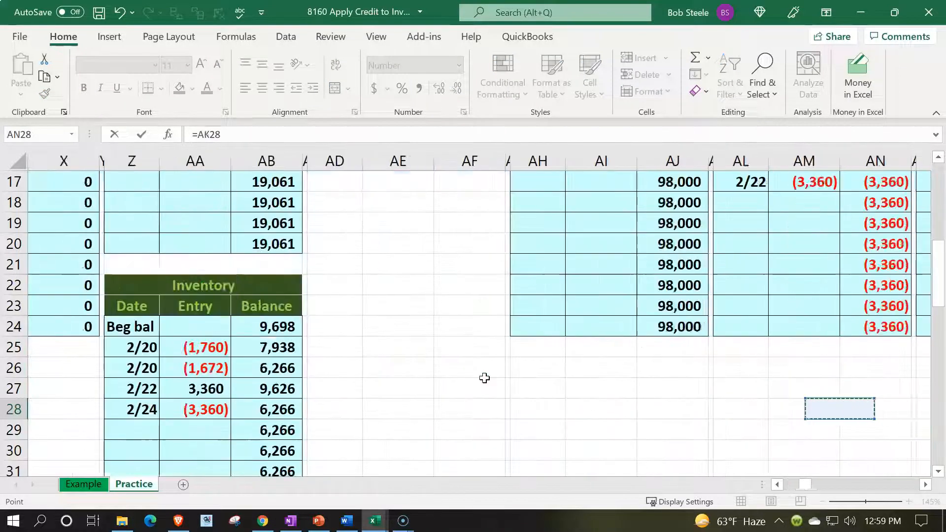
{"action": "key", "text": "Right"}
{"action": "key", "text": "Right"}
{"action": "key", "text": "Right"}
{"action": "key", "text": "Right"}
{"action": "key", "text": "Right"}
{"action": "key", "text": "Right"}
{"action": "key", "text": "Right"}
{"action": "key", "text": "Right"}
{"action": "key", "text": "Right"}
{"action": "key", "text": "Right"}
{"action": "key", "text": "Right"}
{"action": "key", "text": "Right"}
{"action": "key", "text": "Right"}
{"action": "key", "text": "Right"}
{"action": "key", "text": "Right"}
{"action": "key", "text": "Right"}
{"action": "key", "text": "Right"}
{"action": "key", "text": "Right"}
{"action": "key", "text": "Right"}
{"action": "key", "text": "Right"}
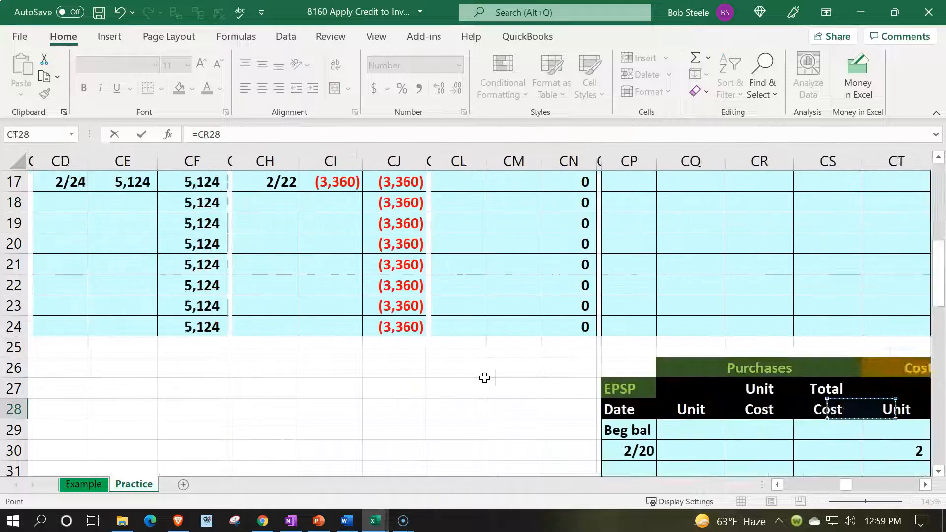
Step: Reference the 2/26 ELP total cost in CV8 as the first term of the Cost of Goods Sold formula and continue it as a sum
{"action": "key", "text": "Right"}
{"action": "key", "text": "Right"}
{"action": "key", "text": "Right"}
{"action": "key", "text": "Right"}
{"action": "key", "text": "Right"}
{"action": "key", "text": "Right"}
{"action": "key", "text": "Right"}
{"action": "key", "text": "Right"}
{"action": "key", "text": "Right"}
{"action": "key", "text": "Right"}
{"action": "key", "text": "Up"}
{"action": "key", "text": "Up"}
{"action": "key", "text": "Up"}
{"action": "key", "text": "Up"}
{"action": "key", "text": "Up"}
{"action": "key", "text": "Up"}
{"action": "key", "text": "Up"}
{"action": "key", "text": "Up"}
{"action": "key", "text": "Up"}
{"action": "key", "text": "Up"}
{"action": "key", "text": "Up"}
{"action": "key", "text": "Up"}
{"action": "key", "text": "Up"}
{"action": "key", "text": "Up"}
{"action": "key", "text": "Left"}
{"action": "key", "text": "Left"}
{"action": "key", "text": "Left"}
{"action": "key", "text": "Left"}
{"action": "key", "text": "Left"}
{"action": "key", "text": "Left"}
{"action": "key", "text": "Left"}
{"action": "key", "text": "Left"}
{"action": "key", "text": "Left"}
{"action": "key", "text": "Left"}
{"action": "key", "text": "Left"}
{"action": "key", "text": "Left"}
{"action": "key", "text": "Left"}
{"action": "key", "text": "Left"}
{"action": "key", "text": "Right"}
{"action": "key", "text": "Right"}
{"action": "key", "text": "Right"}
{"action": "key", "text": "Up"}
{"action": "key", "text": "Up"}
{"action": "key", "text": "Up"}
{"action": "key", "text": "Up"}
{"action": "key", "text": "Up"}
{"action": "key", "text": "Right"}
{"action": "key", "text": "Right"}
{"action": "key", "text": "Right"}
{"action": "key", "text": "Up"}
{"action": "type", "text": "+"}
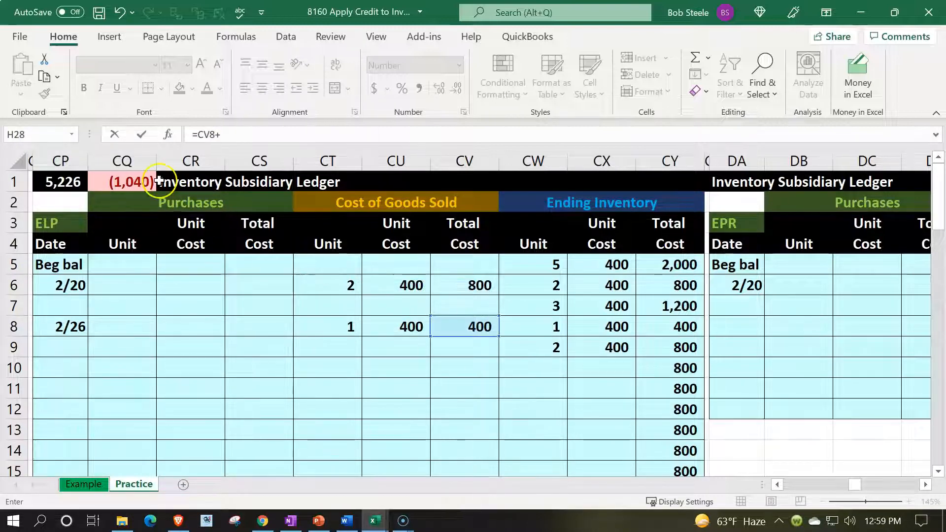
Step: Add the 2/26 EPSH total cost of goods sold in DG30 to the formula and complete the H28 debit
{"action": "left_click", "coordinate": [711, 416]}
{"action": "key", "text": "Right"}
{"action": "key", "text": "Right"}
{"action": "key", "text": "Right"}
{"action": "key", "text": "Right"}
{"action": "key", "text": "Down"}
{"action": "key", "text": "Down"}
{"action": "key", "text": "Down"}
{"action": "key", "text": "Down"}
{"action": "key", "text": "Down"}
{"action": "key", "text": "Down"}
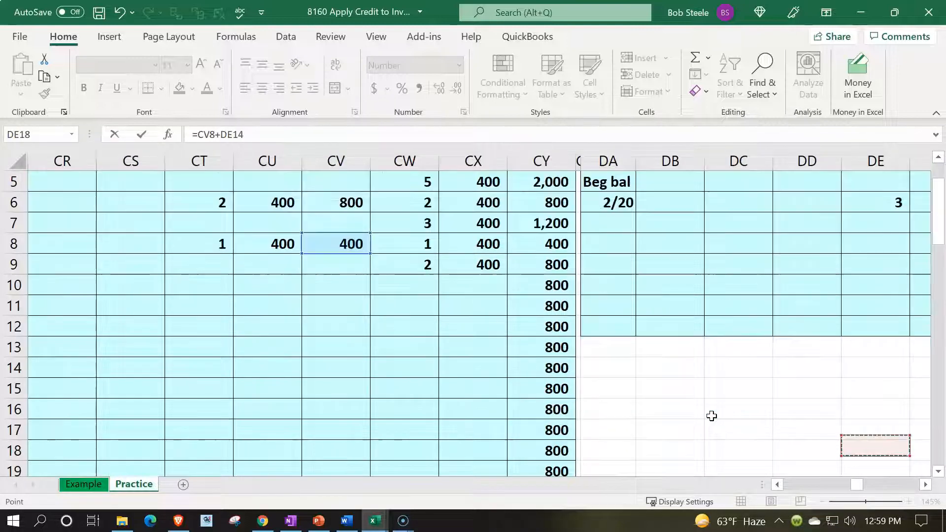
{"action": "key", "text": "Down"}
{"action": "key", "text": "Down"}
{"action": "key", "text": "Down"}
{"action": "key", "text": "Down"}
{"action": "key", "text": "Down"}
{"action": "key", "text": "Down"}
{"action": "key", "text": "Down"}
{"action": "key", "text": "Down"}
{"action": "key", "text": "Right"}
{"action": "key", "text": "Down"}
{"action": "key", "text": "Right"}
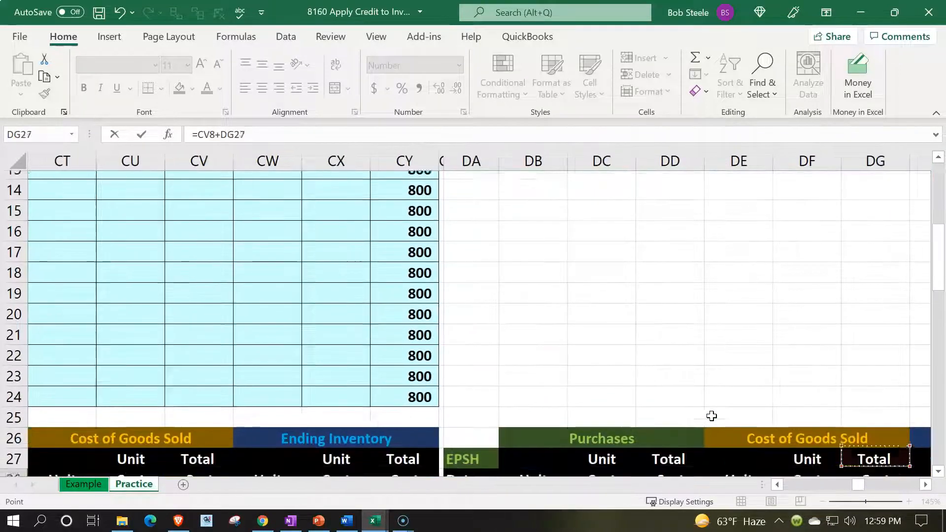
{"action": "key", "text": "Down"}
{"action": "key", "text": "Down"}
{"action": "key", "text": "Down"}
{"action": "key", "text": "Down"}
{"action": "key", "text": "Right"}
{"action": "key", "text": "Right"}
{"action": "key", "text": "Right"}
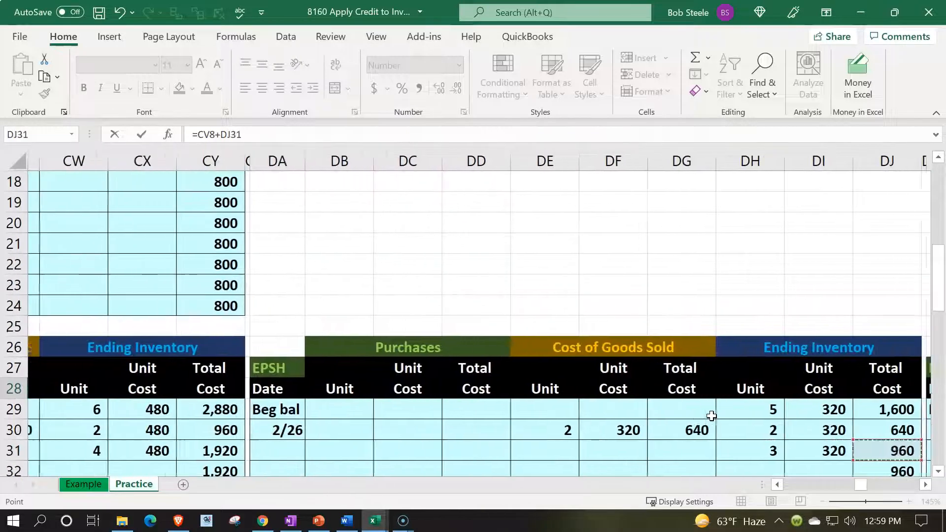
{"action": "key", "text": "Down"}
{"action": "key", "text": "Down"}
{"action": "key", "text": "Left"}
{"action": "key", "text": "Left"}
{"action": "key", "text": "Left"}
{"action": "key", "text": "Left"}
{"action": "key", "text": "Up"}
{"action": "key", "text": "Up"}
{"action": "key", "text": "Up"}
{"action": "key", "text": "Right"}
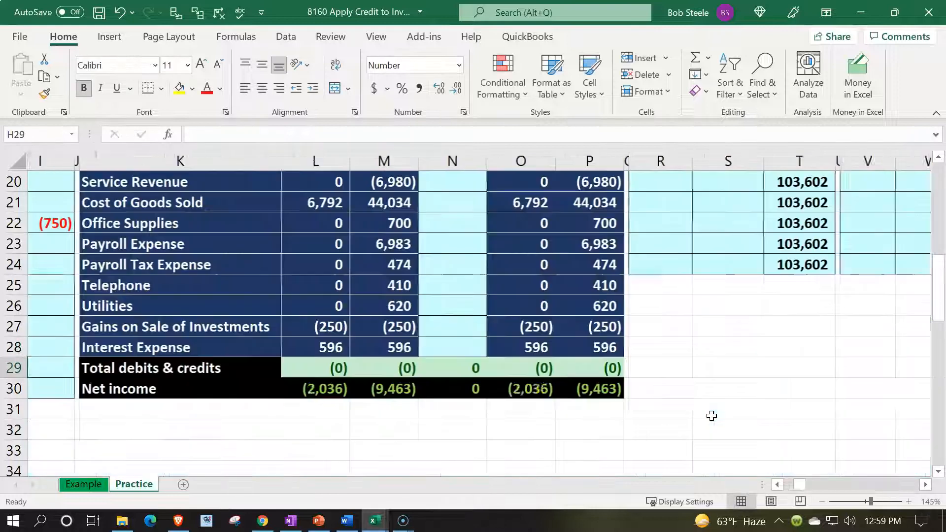
Step: Enter the Inventory credit in I29 as the negative of the Cost of Goods Sold debit, -H28
{"action": "scroll", "coordinate": [711, 416], "scroll_direction": "left", "scroll_amount": 3}
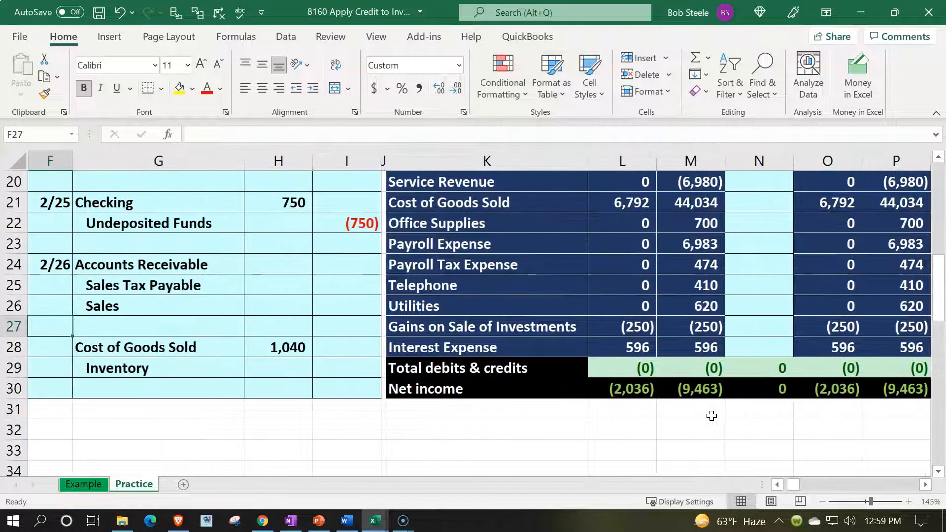
{"action": "key", "text": "Right"}
{"action": "key", "text": "Right"}
{"action": "key", "text": "Right"}
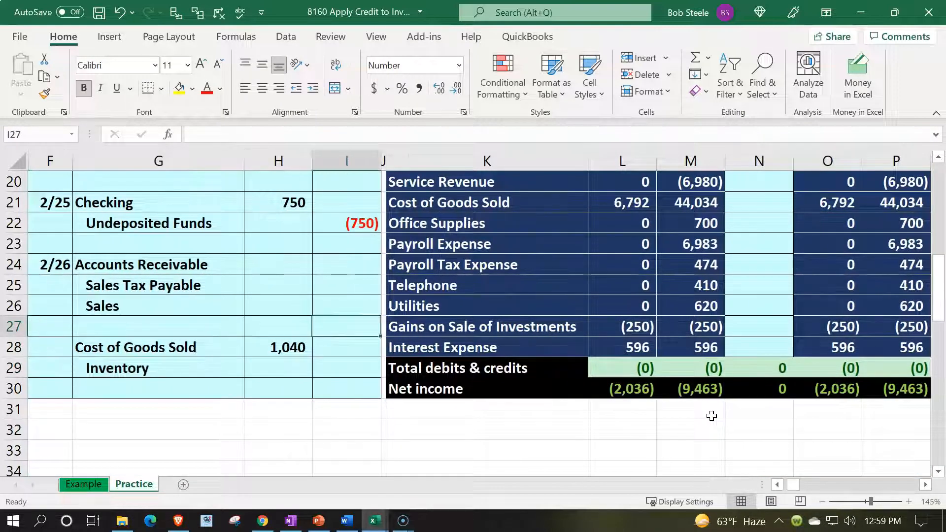
{"action": "key", "text": "Down"}
{"action": "key", "text": "Down"}
{"action": "type", "text": "-"}
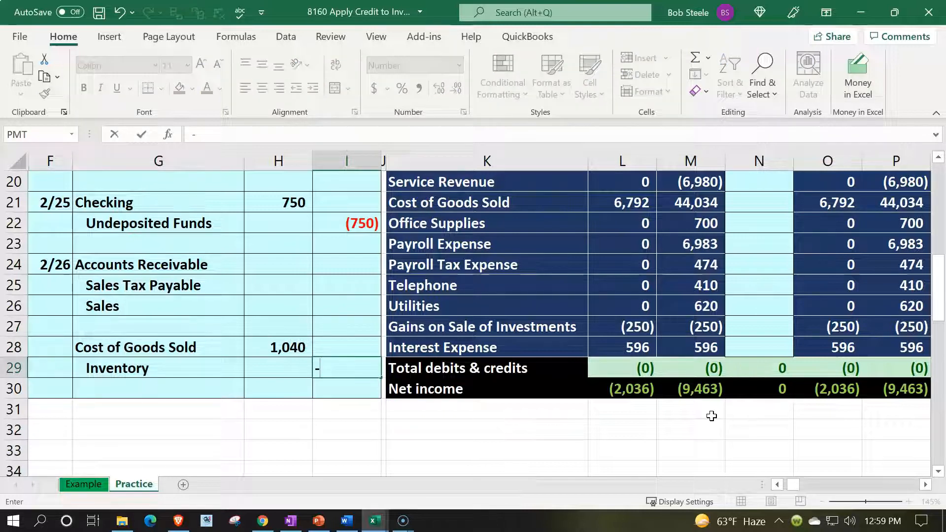
{"action": "key", "text": "Up"}
{"action": "key", "text": "Left"}
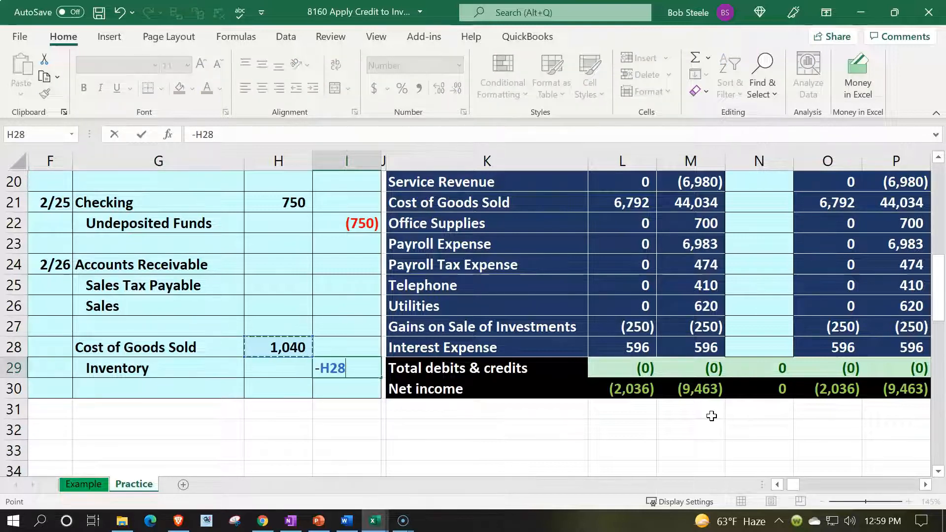
{"action": "key", "text": "Return"}
Step: Enter the 2/26 Sales credit in I26 as -(400*2+500)
{"action": "key", "text": "Up"}
{"action": "key", "text": "Up"}
{"action": "key", "text": "Up"}
{"action": "key", "text": "Up"}
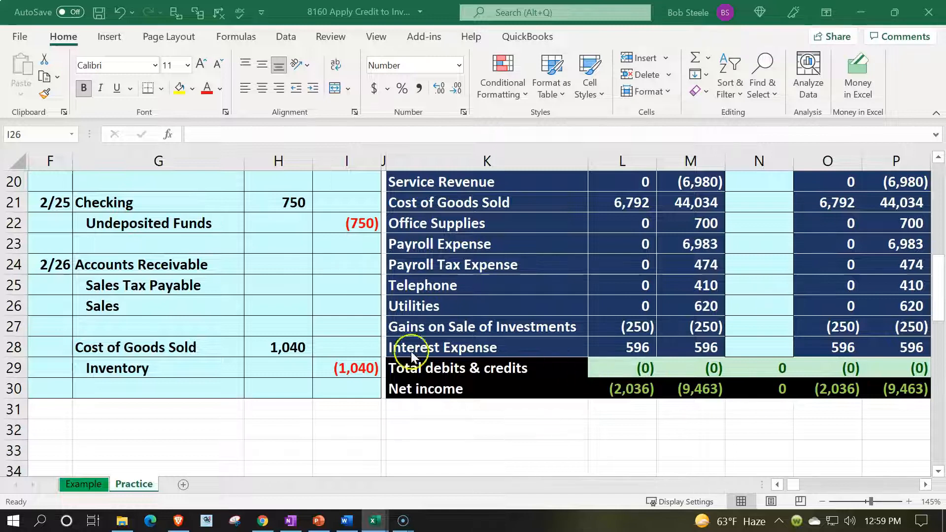
{"action": "left_click", "coordinate": [323, 306]}
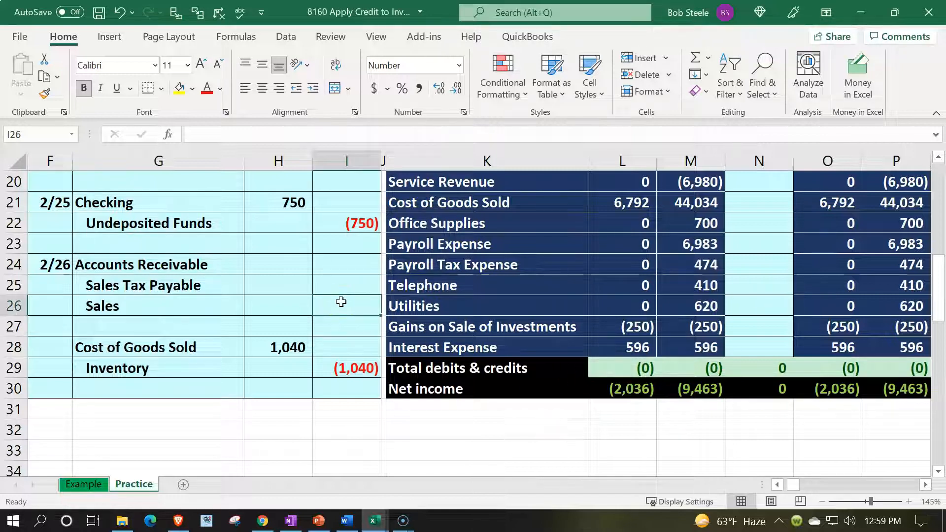
{"action": "type", "text": "-"}
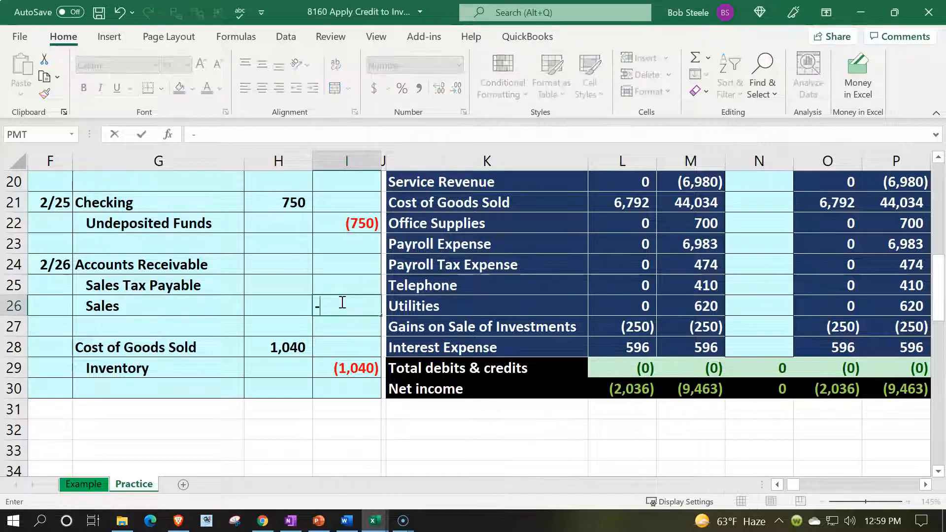
{"action": "type", "text": "(400*2+500"}
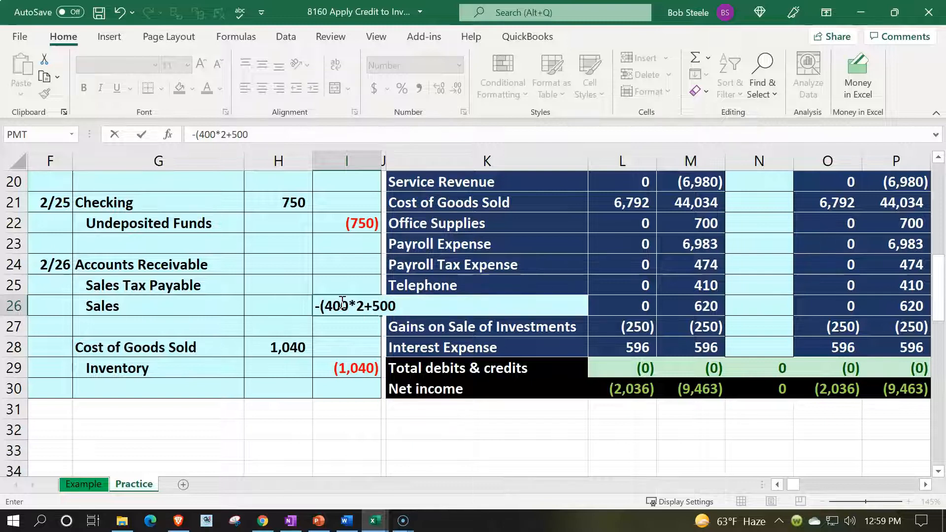
{"action": "type", "text": ")"}
{"action": "key", "text": "Return"}
Step: Calculate the Sales Tax Payable credit in I25 as the Sales amount in I26 times .05
{"action": "key", "text": "Up"}
{"action": "key", "text": "Up"}
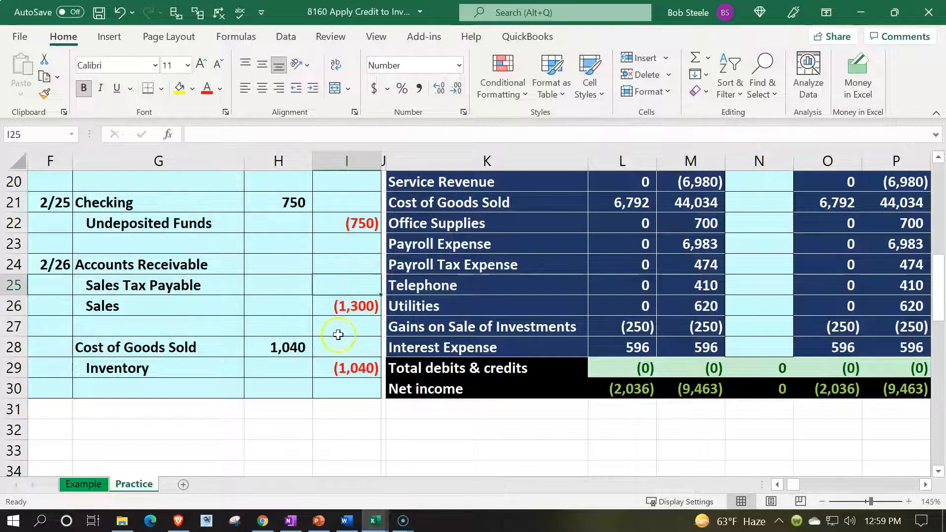
{"action": "type", "text": "+"}
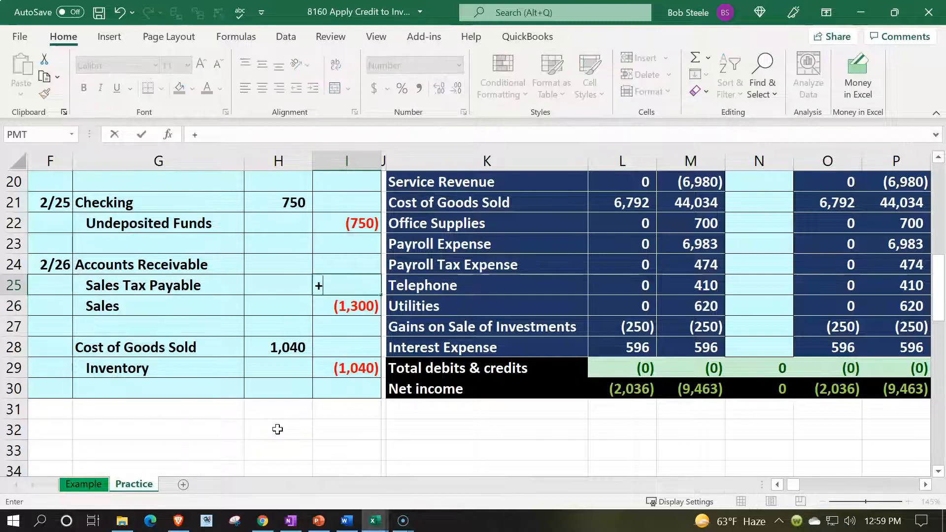
{"action": "key", "text": "Down"}
{"action": "type", "text": "*.05"}
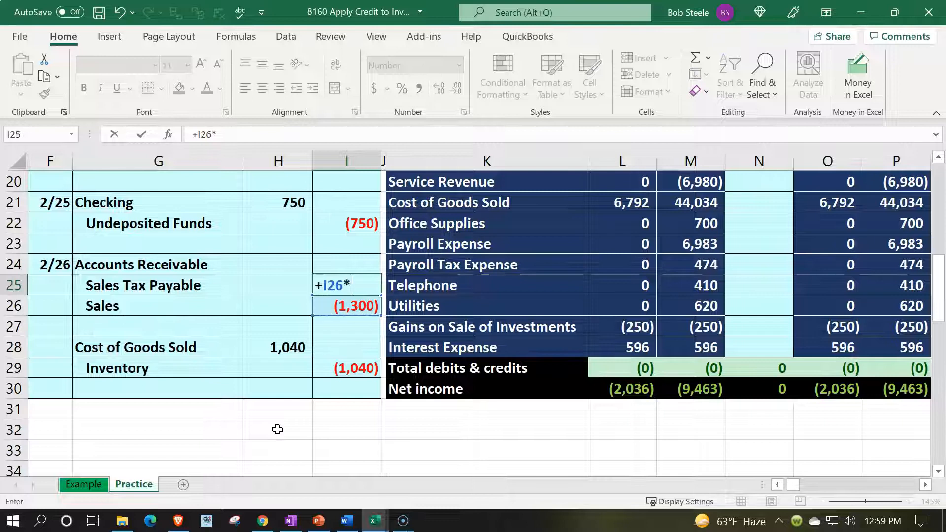
{"action": "key", "text": "Return"}
Step: Calculate the Accounts Receivable debit in H24 as the negative sum of the sales tax and sales credits below it
{"action": "key", "text": "Up"}
{"action": "key", "text": "Up"}
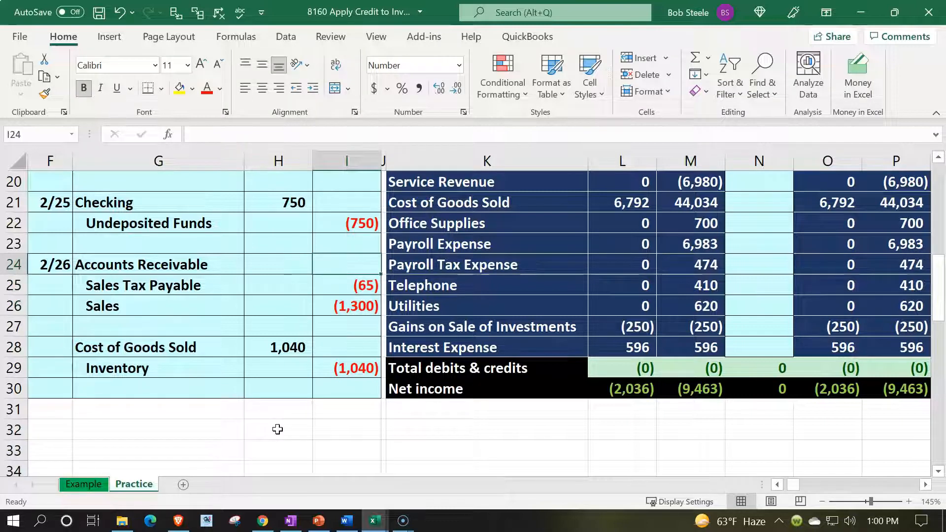
{"action": "key", "text": "Left"}
{"action": "type", "text": "-"}
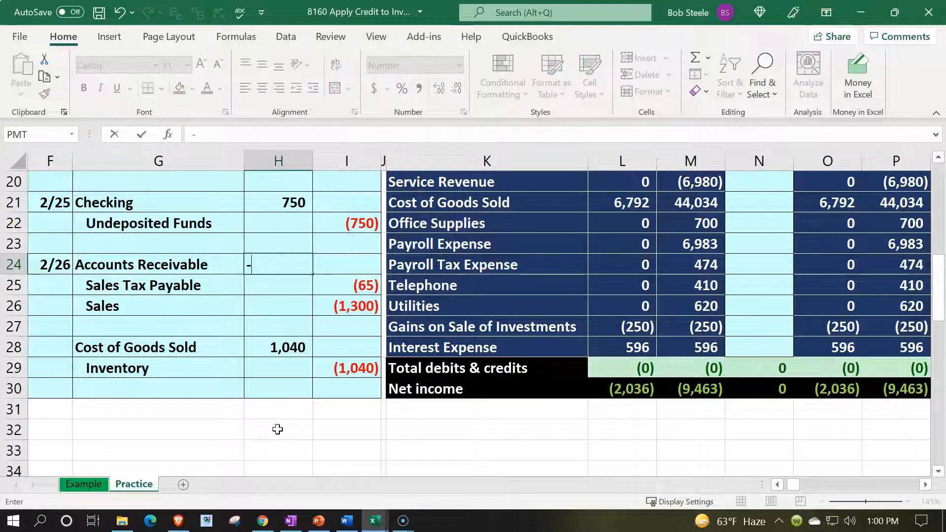
{"action": "type", "text": "sum("}
{"action": "key", "text": "Down"}
{"action": "key", "text": "shift+Right"}
{"action": "key", "text": "shift+Down"}
{"action": "key", "text": "Return"}
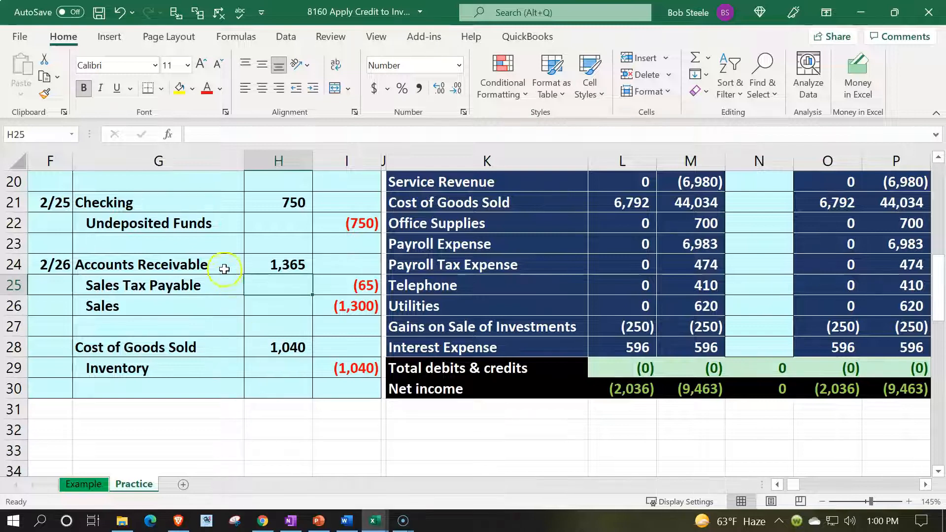
Step: Post the 2/26 Accounts Receivable debit to the trial balance by linking Entries cell N6 to H24
{"action": "left_click", "coordinate": [240, 266]}
{"action": "left_click_drag", "start_coordinate": [248, 268], "coordinate": [253, 265]}
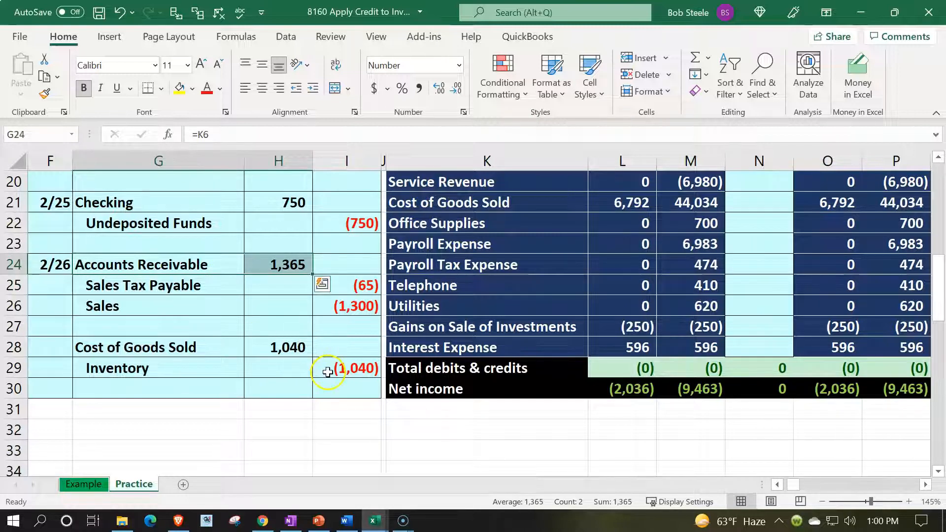
{"action": "scroll", "coordinate": [328, 373], "scroll_direction": "up", "scroll_amount": 4}
{"action": "scroll", "coordinate": [464, 276], "scroll_direction": "up", "scroll_amount": 3}
{"action": "left_click", "coordinate": [466, 279]}
{"action": "key", "text": "Down"}
{"action": "key", "text": "Down"}
{"action": "key", "text": "Right"}
{"action": "key", "text": "Right"}
{"action": "key", "text": "Right"}
{"action": "key", "text": "Up"}
{"action": "key", "text": "Up"}
{"action": "key", "text": "Up"}
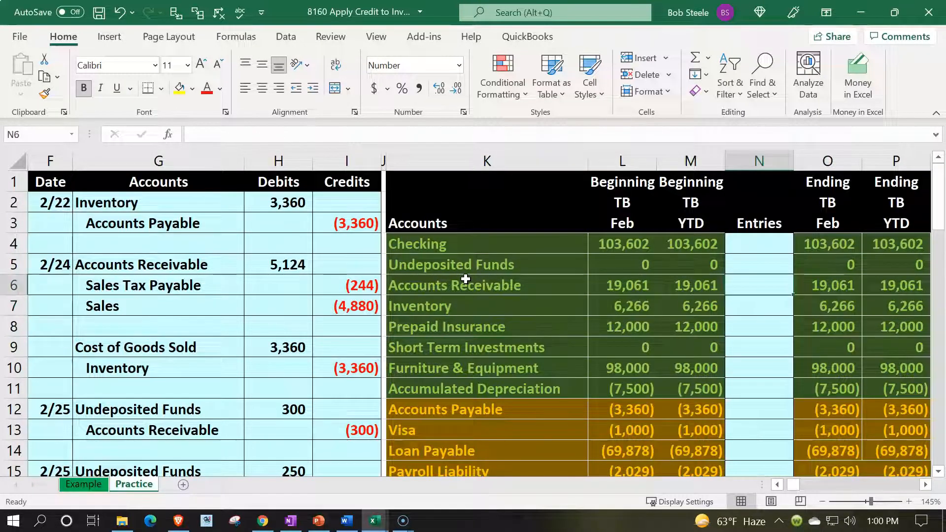
{"action": "key", "text": "Down"}
{"action": "type", "text": "="}
{"action": "key", "text": "Down"}
{"action": "key", "text": "Down"}
{"action": "key", "text": "Down"}
{"action": "key", "text": "Down"}
{"action": "key", "text": "Down"}
{"action": "key", "text": "Down"}
{"action": "key", "text": "Down"}
{"action": "key", "text": "Down"}
{"action": "key", "text": "Down"}
{"action": "key", "text": "Down"}
{"action": "key", "text": "Down"}
{"action": "key", "text": "Down"}
{"action": "key", "text": "Down"}
{"action": "key", "text": "Down"}
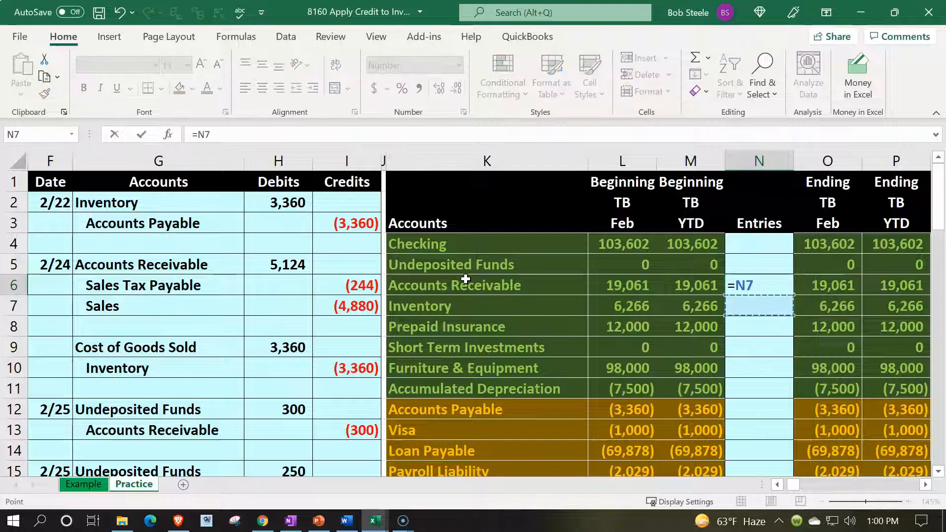
{"action": "key", "text": "Left"}
{"action": "key", "text": "Left"}
{"action": "key", "text": "Left"}
{"action": "key", "text": "Left"}
{"action": "key", "text": "Left"}
{"action": "key", "text": "Down"}
{"action": "key", "text": "Down"}
{"action": "key", "text": "Down"}
{"action": "key", "text": "Down"}
{"action": "key", "text": "Down"}
{"action": "key", "text": "Down"}
{"action": "key", "text": "Down"}
{"action": "key", "text": "Down"}
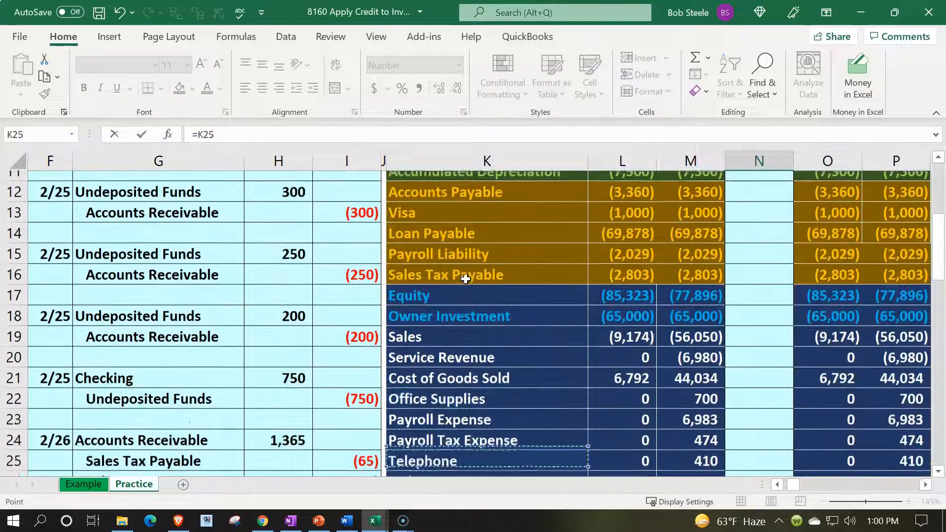
{"action": "key", "text": "Left"}
{"action": "key", "text": "Up"}
{"action": "key", "text": "Up"}
{"action": "key", "text": "Up"}
{"action": "key", "text": "Up"}
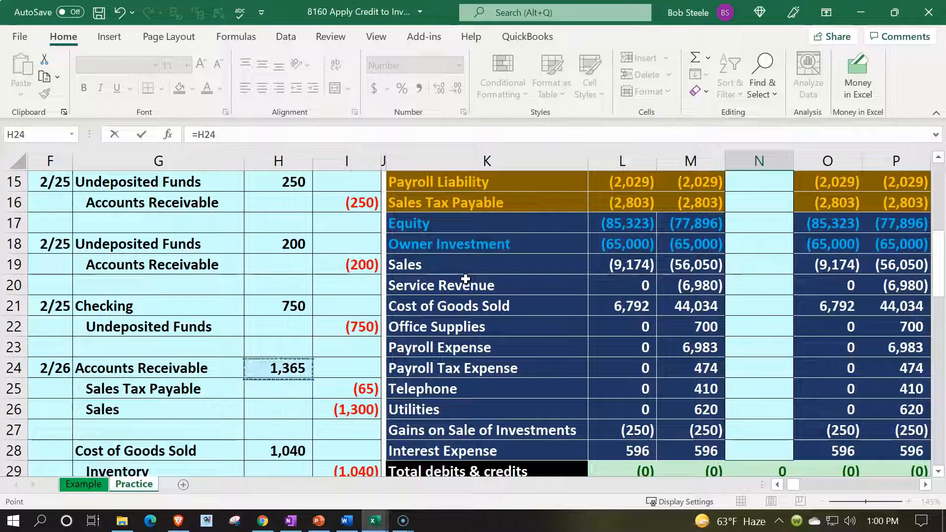
{"action": "key", "text": "Return"}
{"action": "key", "text": "Up"}
{"action": "key", "text": "Up"}
{"action": "key", "text": "Up"}
{"action": "key", "text": "Down"}
{"action": "key", "text": "Down"}
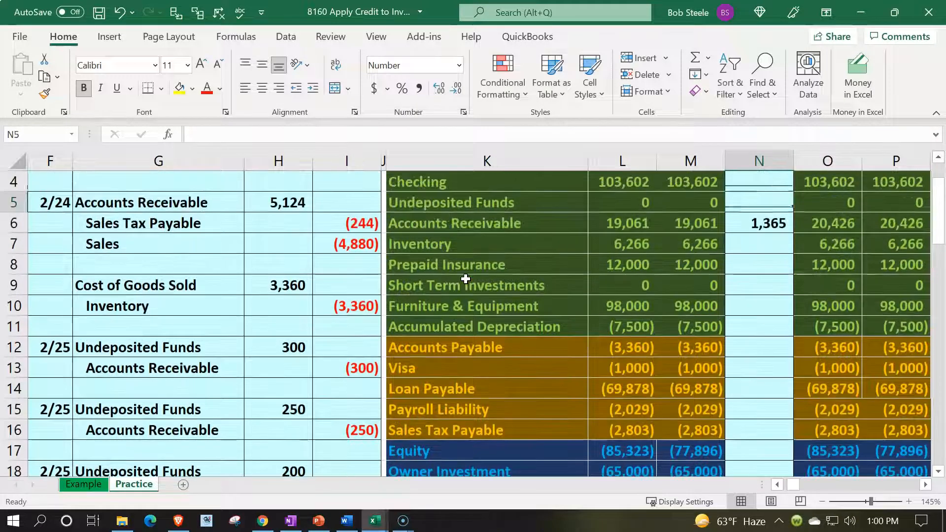
{"action": "key", "text": "Right"}
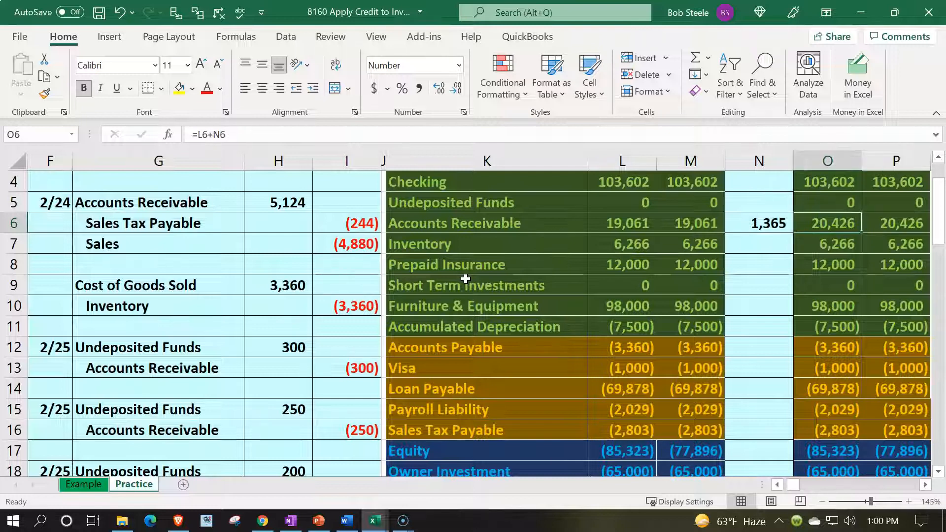
Step: Post the 2/26 Sales Tax Payable credit to the trial balance by linking Entries cell N16 to I25
{"action": "scroll", "coordinate": [370, 363], "scroll_direction": "down", "scroll_amount": 4}
{"action": "left_click_drag", "start_coordinate": [221, 370], "coordinate": [317, 365]}
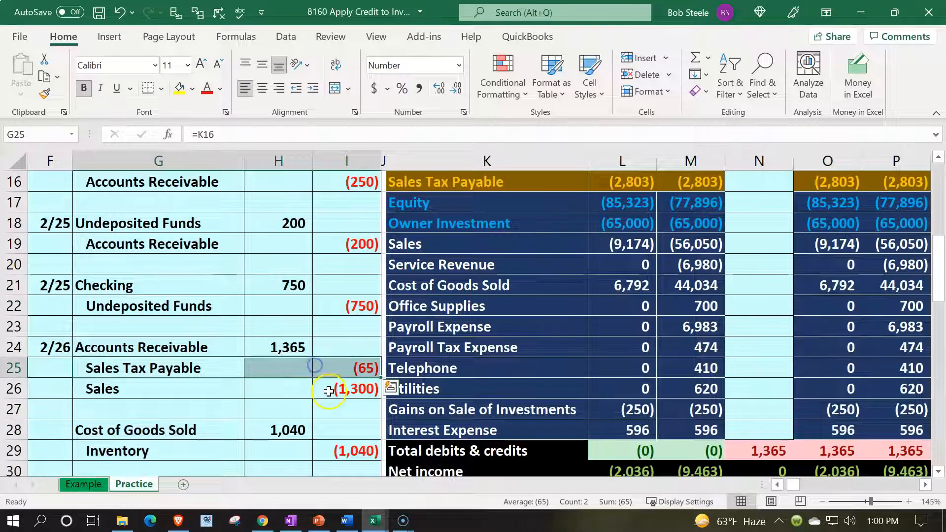
{"action": "scroll", "coordinate": [329, 395], "scroll_direction": "up", "scroll_amount": 2}
{"action": "left_click", "coordinate": [434, 289]}
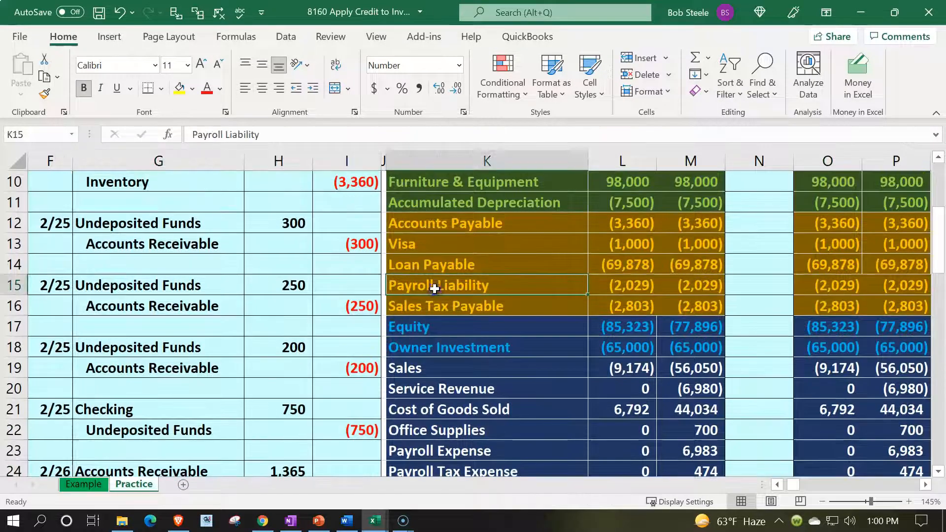
{"action": "key", "text": "Right"}
{"action": "key", "text": "Right"}
{"action": "key", "text": "Right"}
{"action": "key", "text": "Down"}
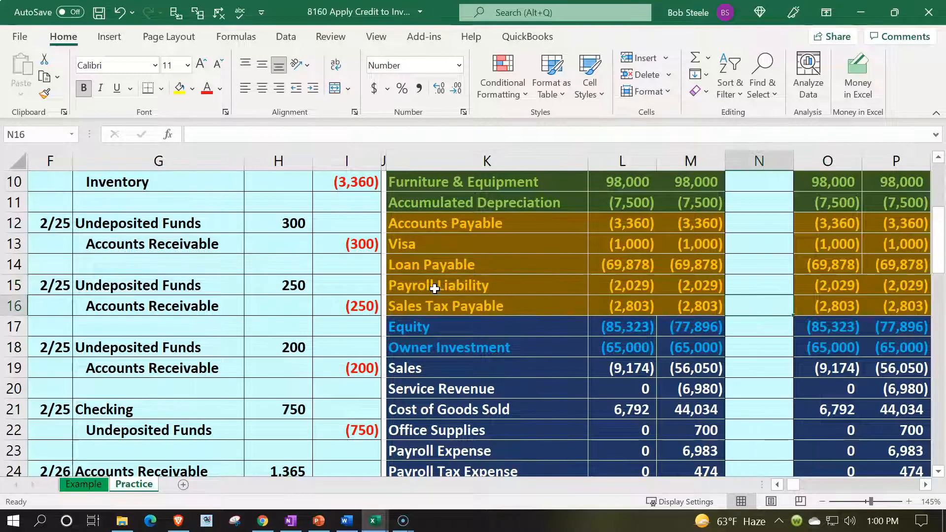
{"action": "type", "text": "="}
{"action": "key", "text": "Down"}
{"action": "key", "text": "Down"}
{"action": "key", "text": "Down"}
{"action": "key", "text": "Down"}
{"action": "key", "text": "Down"}
{"action": "key", "text": "Down"}
{"action": "key", "text": "Down"}
{"action": "key", "text": "Down"}
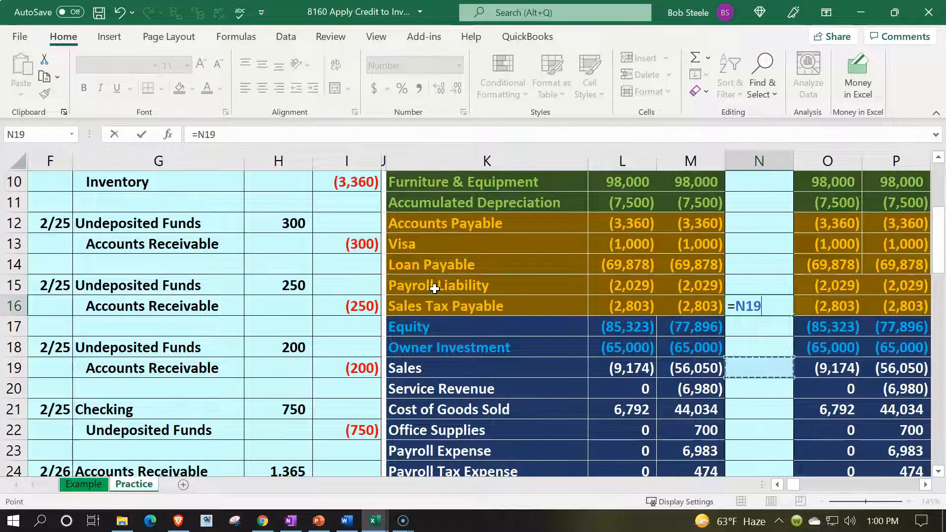
{"action": "key", "text": "Down"}
{"action": "key", "text": "Down"}
{"action": "key", "text": "Left"}
{"action": "key", "text": "Left"}
{"action": "key", "text": "Left"}
{"action": "key", "text": "Left"}
{"action": "key", "text": "Left"}
{"action": "key", "text": "Up"}
{"action": "key", "text": "Up"}
{"action": "key", "text": "Up"}
{"action": "key", "text": "Up"}
{"action": "key", "text": "Right"}
{"action": "key", "text": "Left"}
{"action": "key", "text": "Return"}
{"action": "key", "text": "Up"}
{"action": "key", "text": "Up"}
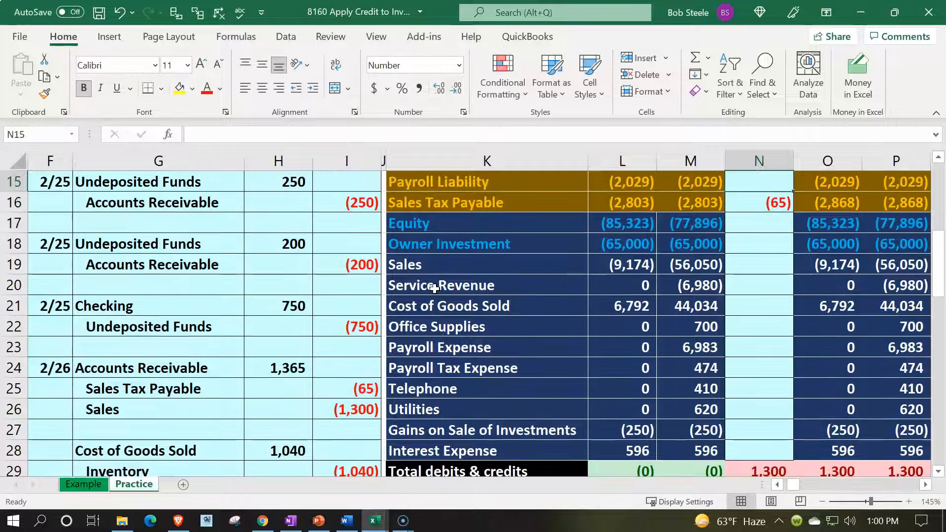
{"action": "key", "text": "Down"}
{"action": "key", "text": "Right"}
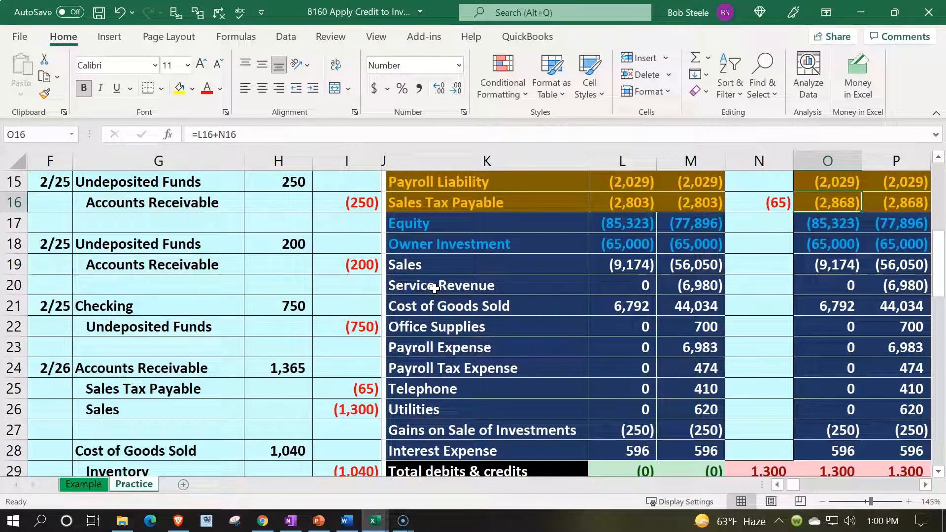
{"action": "key", "text": "Right"}
Step: Post the 2/26 Sales credit to the trial balance by linking Entries cell N19 to I26
{"action": "scroll", "coordinate": [434, 287], "scroll_direction": "down", "scroll_amount": 1}
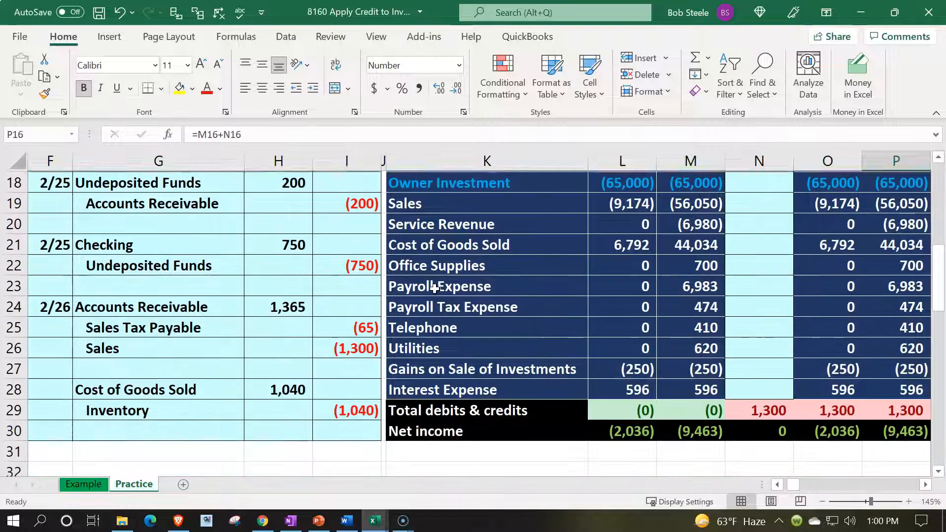
{"action": "left_click_drag", "start_coordinate": [184, 350], "coordinate": [338, 349]}
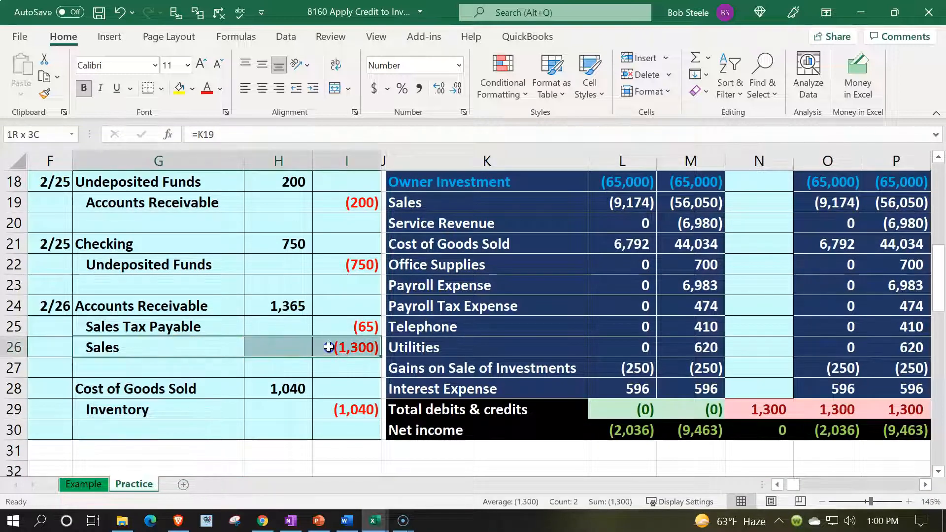
{"action": "left_click", "coordinate": [487, 203]}
{"action": "key", "text": "Right"}
{"action": "key", "text": "Right"}
{"action": "key", "text": "Right"}
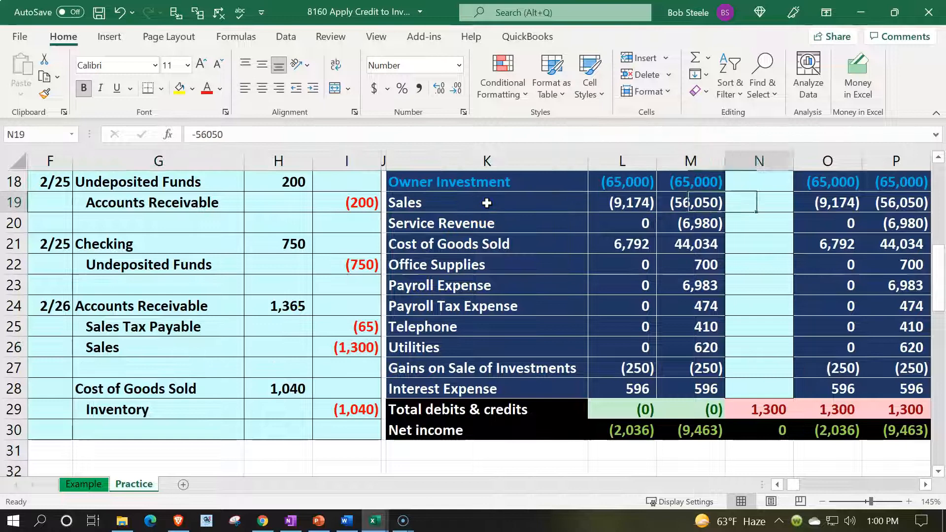
{"action": "type", "text": "="}
{"action": "key", "text": "Down"}
{"action": "key", "text": "Down"}
{"action": "key", "text": "Down"}
{"action": "key", "text": "Down"}
{"action": "key", "text": "Down"}
{"action": "key", "text": "Left"}
{"action": "key", "text": "Left"}
{"action": "key", "text": "Left"}
{"action": "key", "text": "Left"}
{"action": "key", "text": "Left"}
{"action": "key", "text": "Down"}
{"action": "key", "text": "Down"}
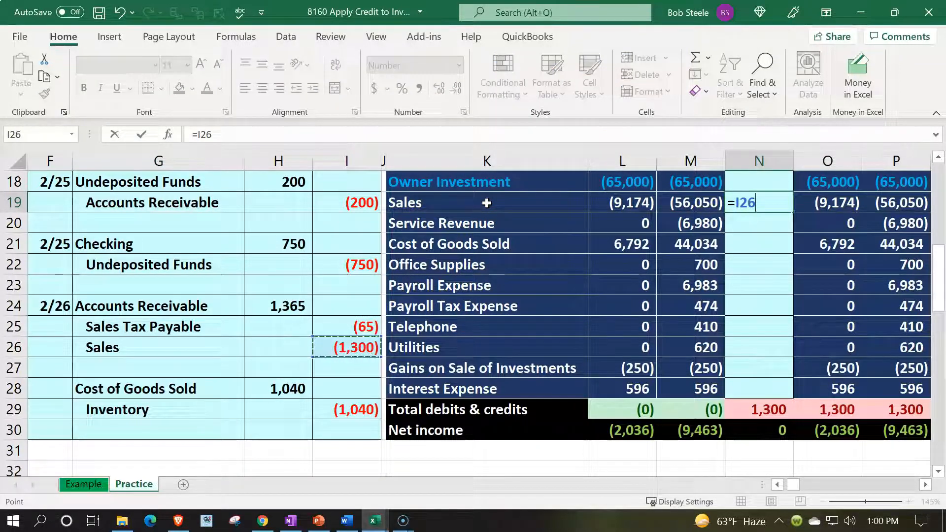
{"action": "key", "text": "Return"}
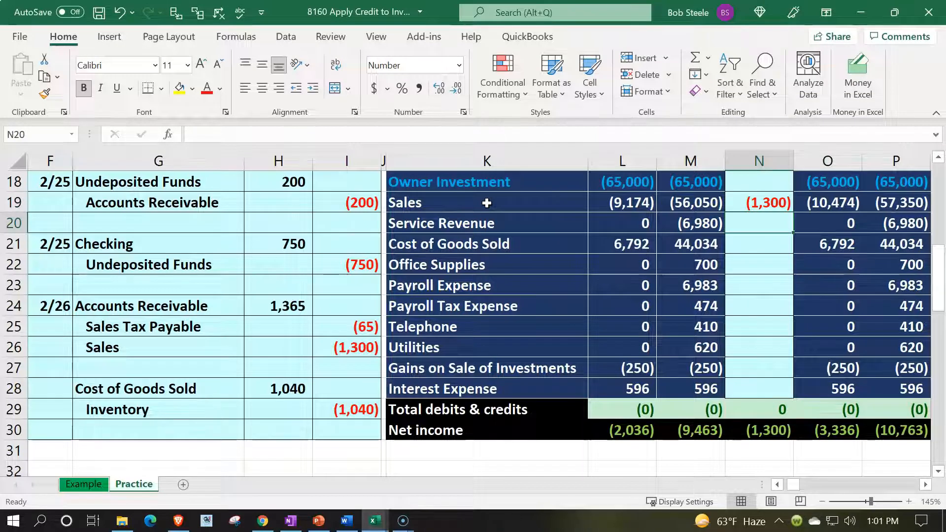
Step: Examine the Sales row, comparing the beginning, Entries and ending balances for Feb and YTD
{"action": "key", "text": "Right"}
{"action": "key", "text": "Up"}
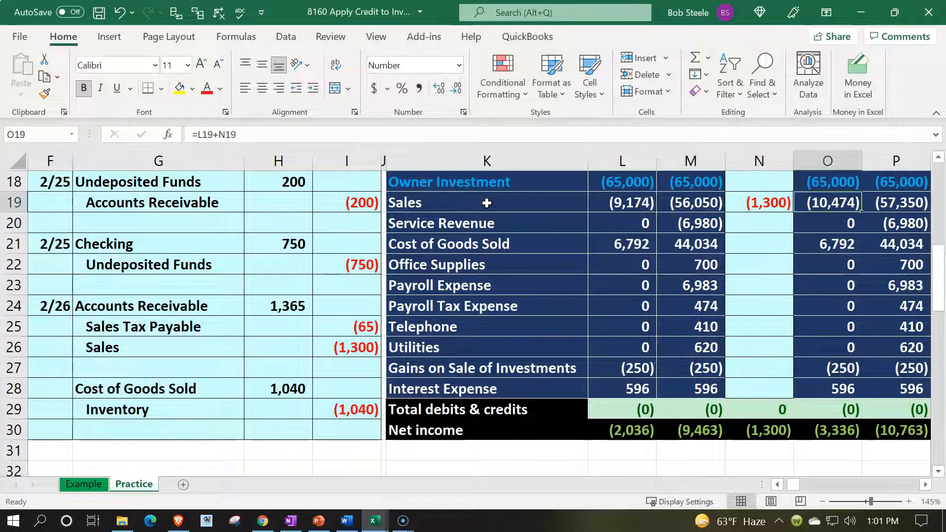
{"action": "key", "text": "Left"}
{"action": "key", "text": "Left"}
{"action": "key", "text": "Left"}
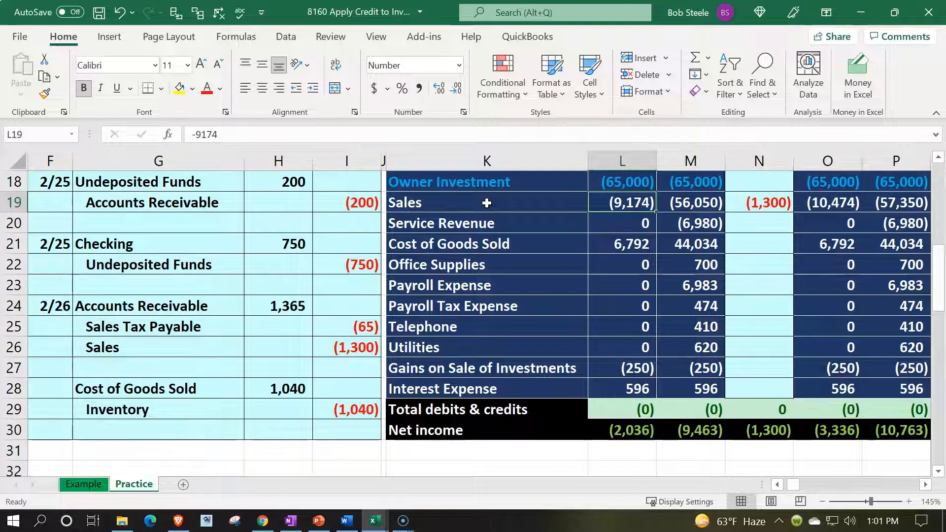
{"action": "key", "text": "Right"}
{"action": "key", "text": "Right"}
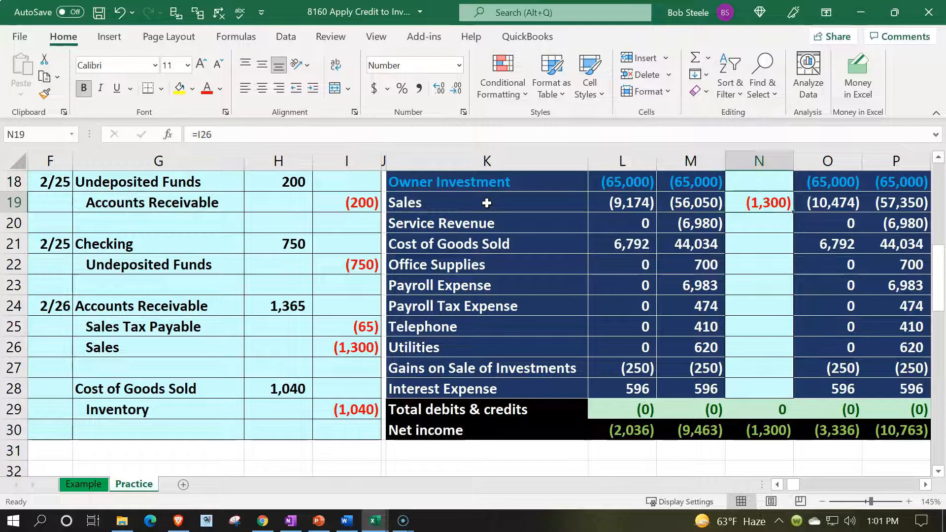
{"action": "key", "text": "Right"}
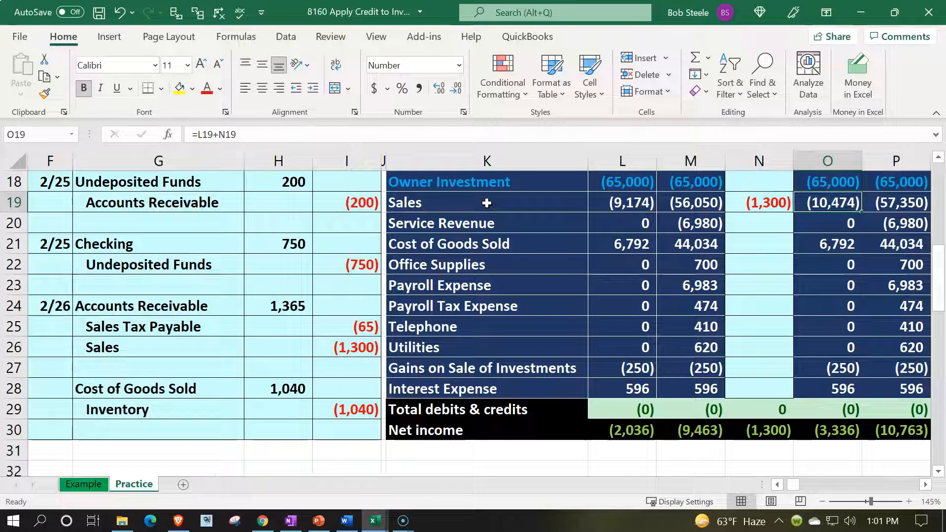
{"action": "key", "text": "Left"}
{"action": "key", "text": "Left"}
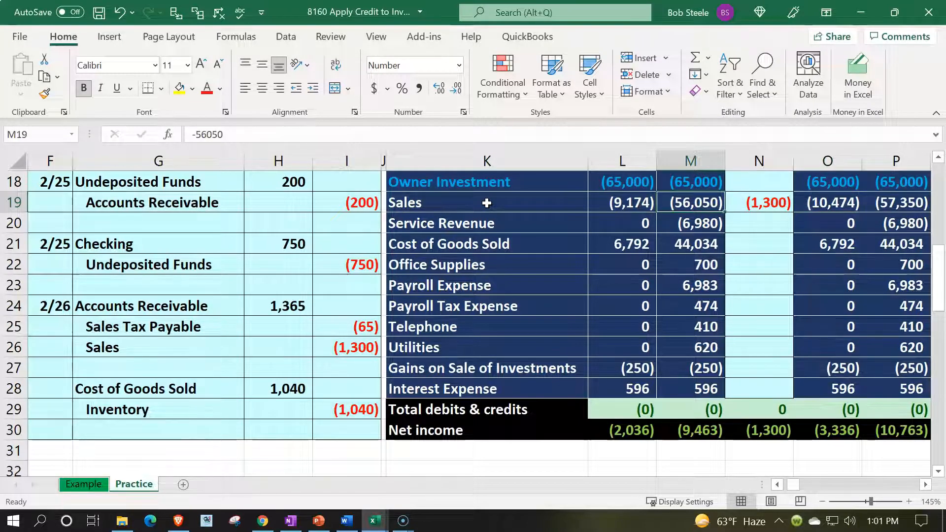
{"action": "key", "text": "Right"}
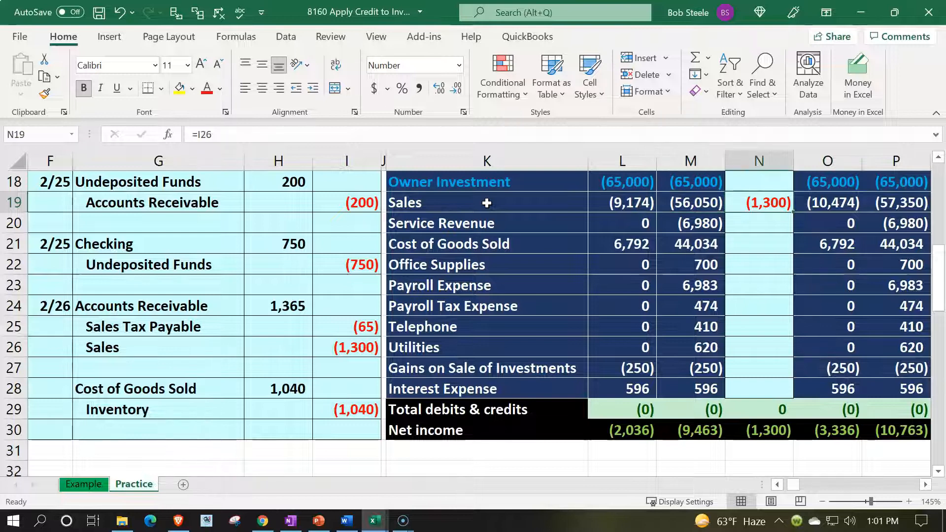
{"action": "key", "text": "Right"}
{"action": "key", "text": "Right"}
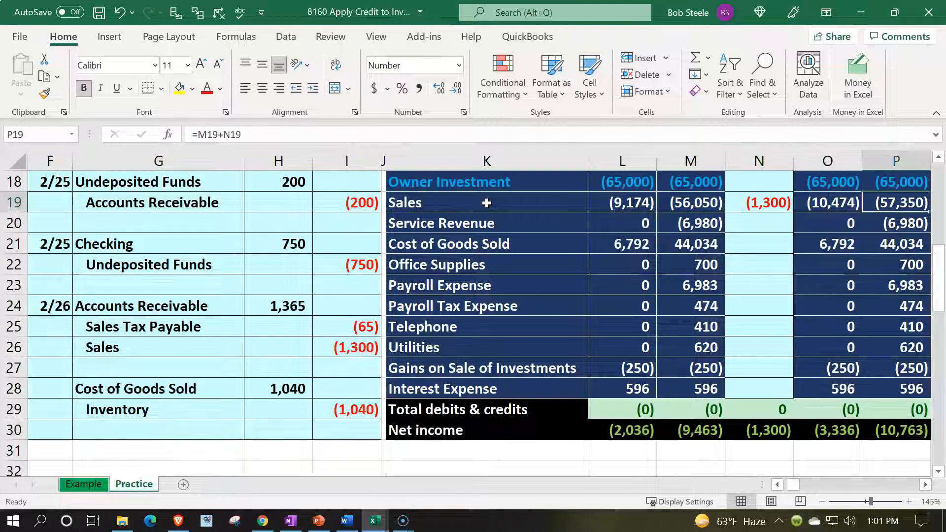
Step: Examine the Net income row, comparing the beginning, Entries and ending figures for Feb and YTD
{"action": "key", "text": "Down"}
{"action": "key", "text": "Down"}
{"action": "key", "text": "Down"}
{"action": "key", "text": "Down"}
{"action": "key", "text": "Down"}
{"action": "key", "text": "Down"}
{"action": "key", "text": "Down"}
{"action": "key", "text": "Down"}
{"action": "key", "text": "Down"}
{"action": "key", "text": "Down"}
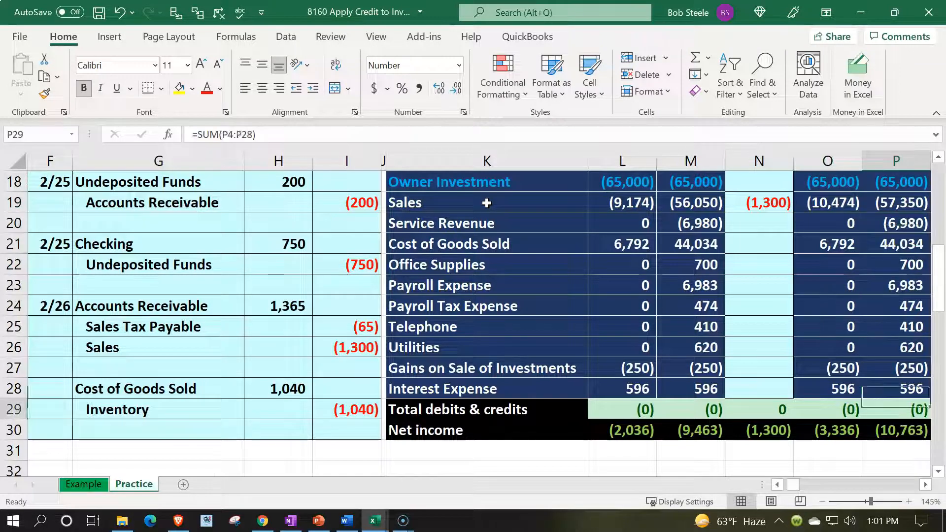
{"action": "key", "text": "Left"}
{"action": "key", "text": "Left"}
{"action": "key", "text": "Left"}
{"action": "key", "text": "Left"}
{"action": "key", "text": "Down"}
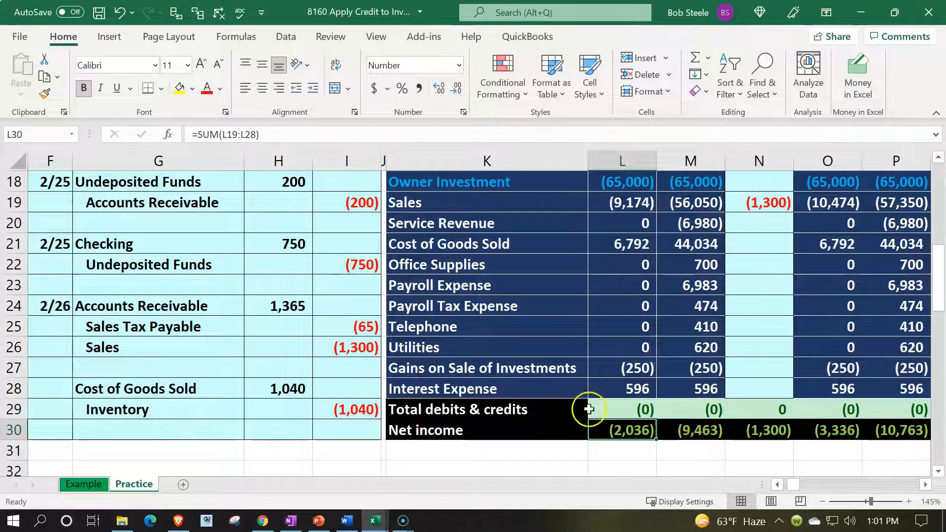
{"action": "double_click", "coordinate": [622, 435]}
{"action": "key", "text": "Return"}
{"action": "left_click", "coordinate": [622, 435]}
{"action": "key", "text": "Right"}
{"action": "key", "text": "Right"}
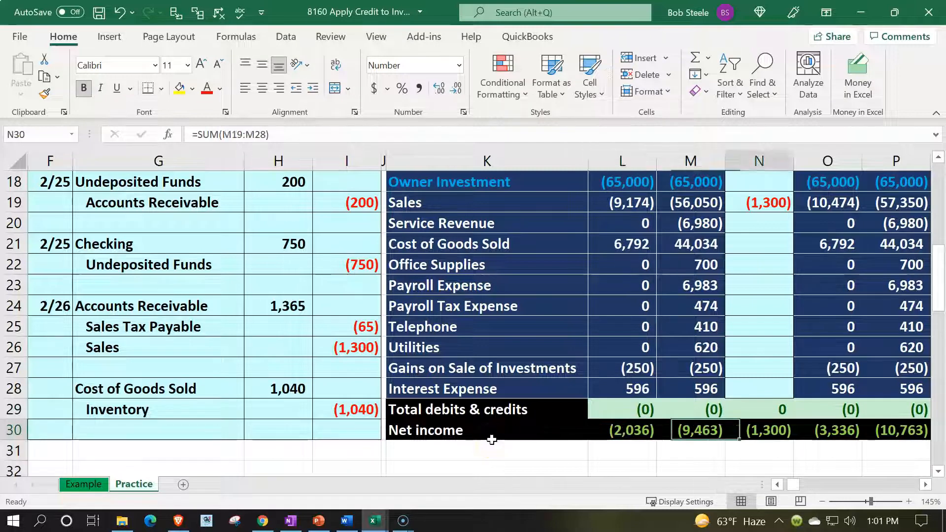
{"action": "key", "text": "Right"}
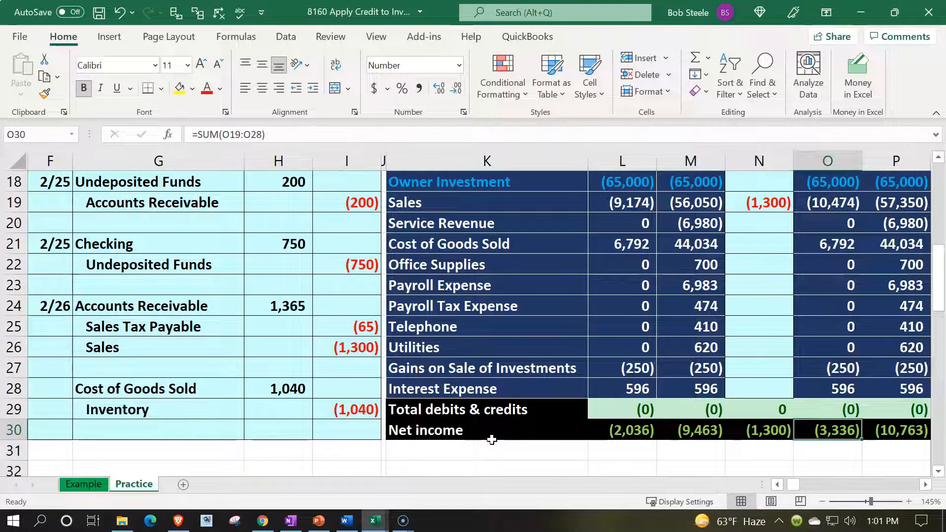
{"action": "key", "text": "Left"}
{"action": "key", "text": "Left"}
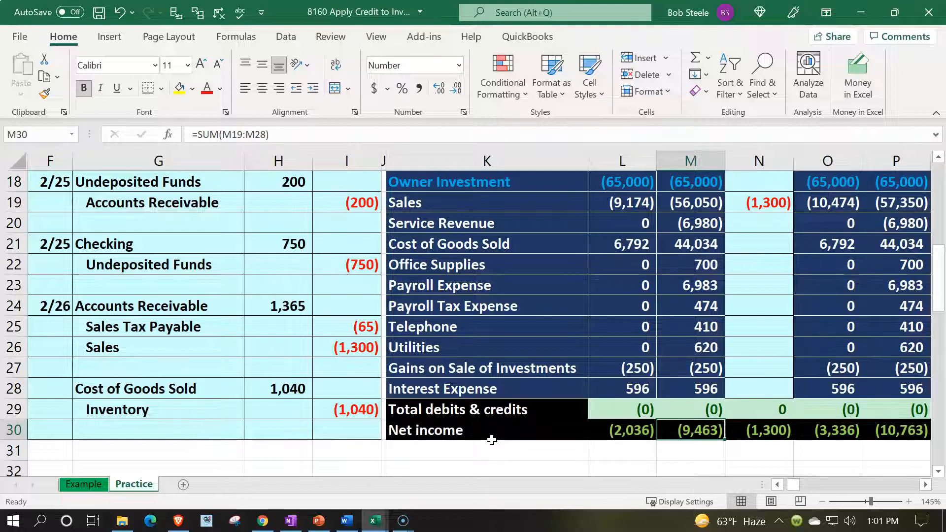
{"action": "key", "text": "Right"}
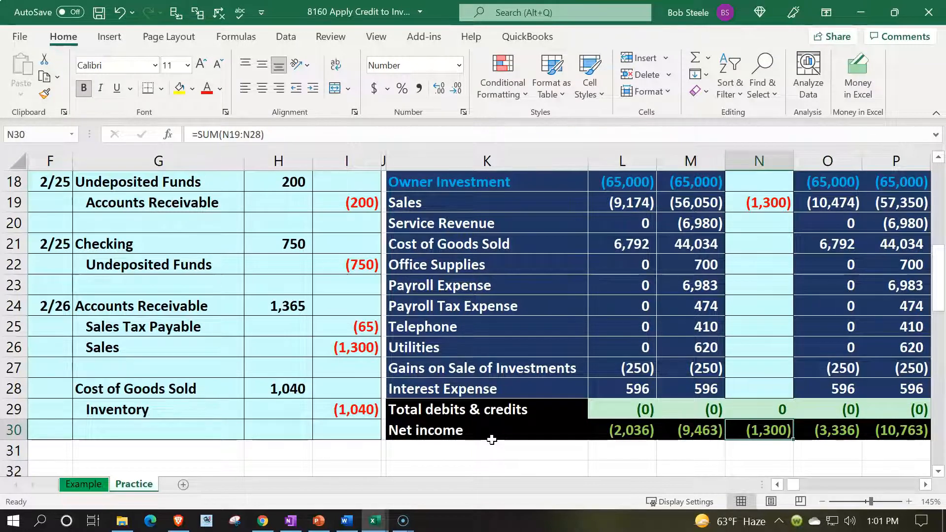
{"action": "key", "text": "Right"}
{"action": "key", "text": "Right"}
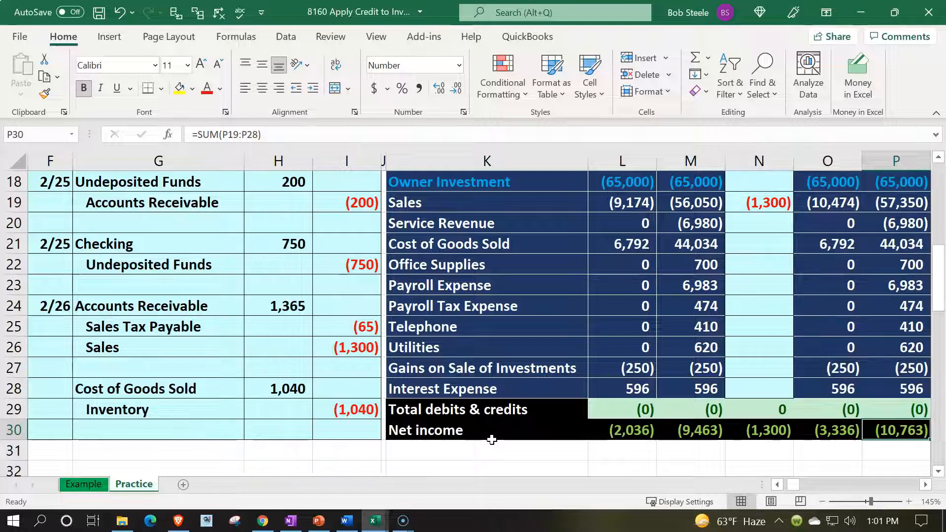
{"action": "key", "text": "Left"}
{"action": "key", "text": "Left"}
{"action": "key", "text": "Left"}
{"action": "key", "text": "Left"}
{"action": "key", "text": "Left"}
{"action": "key", "text": "Left"}
{"action": "key", "text": "Left"}
{"action": "key", "text": "Left"}
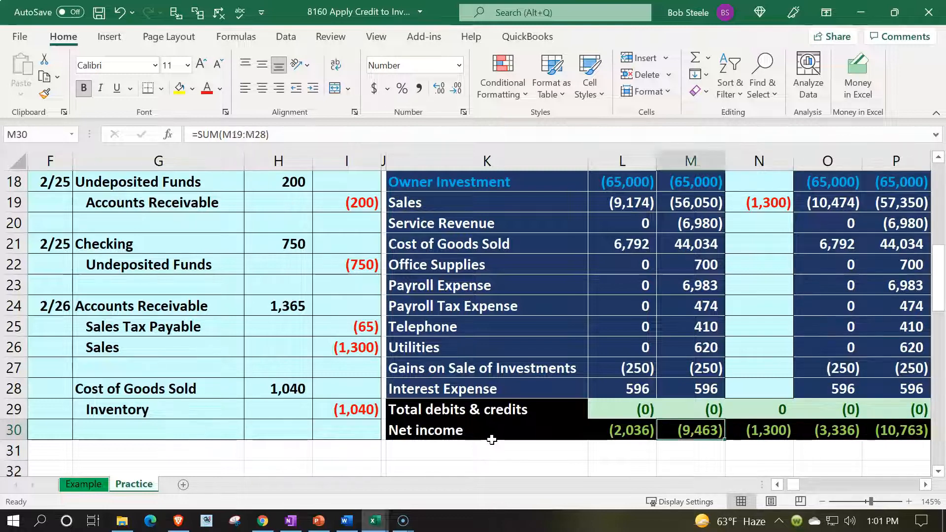
Step: Post the 2/26 Cost of Goods Sold debit to the trial balance by linking Entries cell N21 to H28
{"action": "key", "text": "Up"}
{"action": "key", "text": "Up"}
{"action": "key", "text": "Right"}
{"action": "key", "text": "Right"}
{"action": "key", "text": "Right"}
{"action": "key", "text": "Right"}
{"action": "key", "text": "Right"}
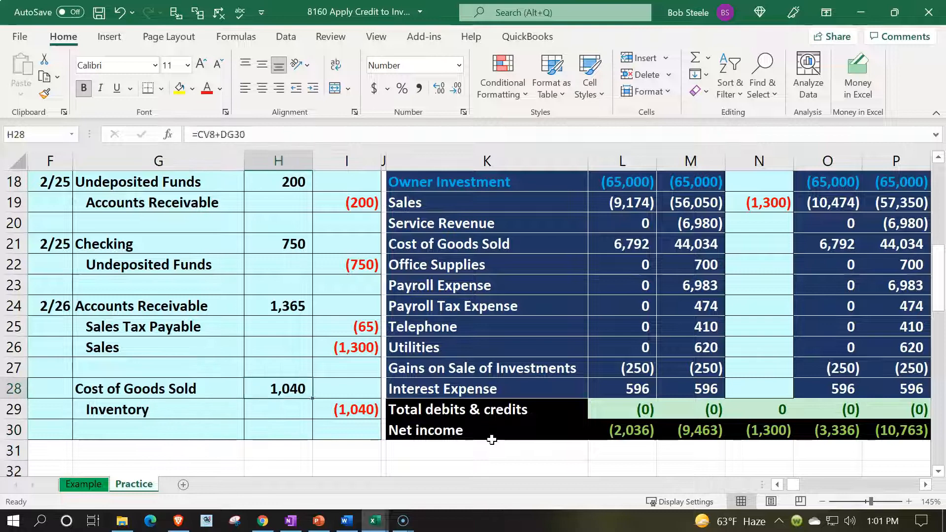
{"action": "key", "text": "Up"}
{"action": "key", "text": "Up"}
{"action": "key", "text": "Up"}
{"action": "key", "text": "Up"}
{"action": "key", "text": "Up"}
{"action": "key", "text": "Up"}
{"action": "key", "text": "Up"}
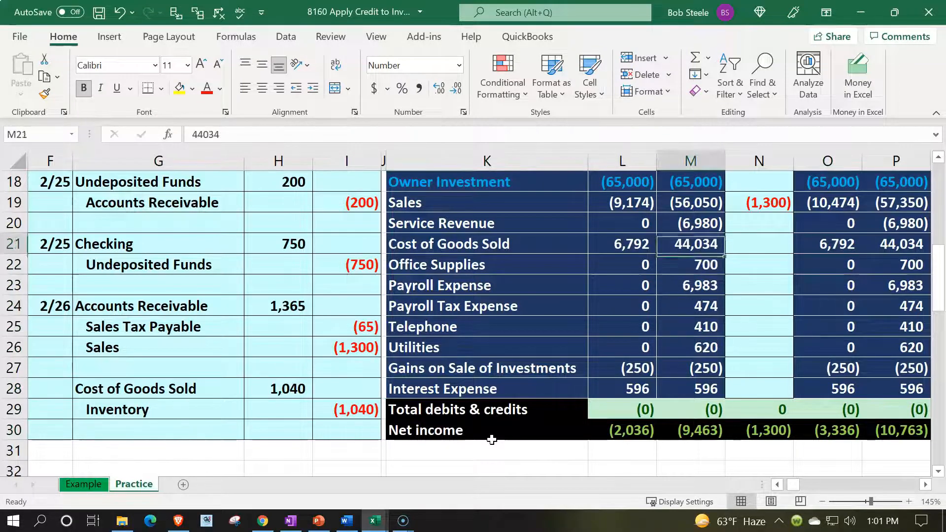
{"action": "key", "text": "Right"}
{"action": "type", "text": "="}
{"action": "key", "text": "Left"}
{"action": "key", "text": "Left"}
{"action": "key", "text": "Left"}
{"action": "key", "text": "Left"}
{"action": "key", "text": "Down"}
{"action": "key", "text": "Down"}
{"action": "key", "text": "Down"}
{"action": "key", "text": "Down"}
{"action": "key", "text": "Down"}
{"action": "key", "text": "Down"}
{"action": "key", "text": "Down"}
{"action": "key", "text": "Left"}
{"action": "key", "text": "Left"}
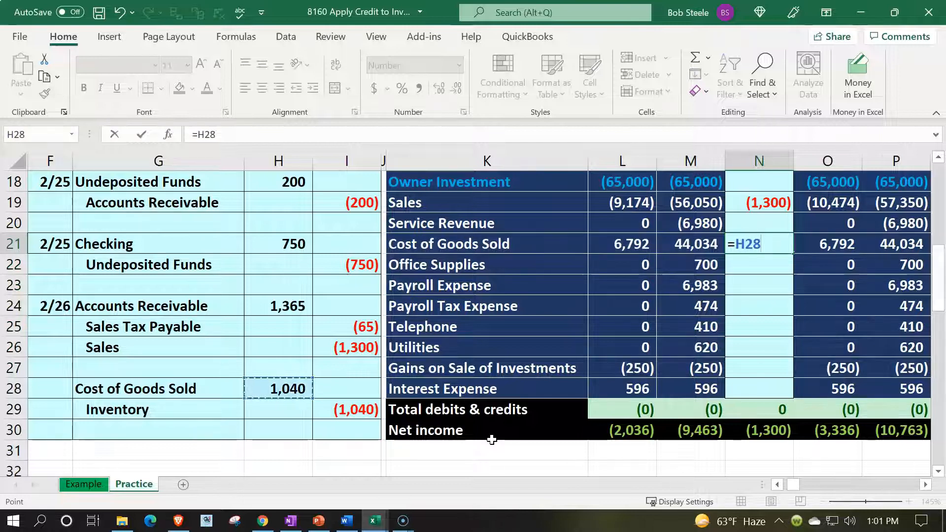
{"action": "key", "text": "Return"}
{"action": "key", "text": "Up"}
{"action": "key", "text": "Up"}
{"action": "key", "text": "Down"}
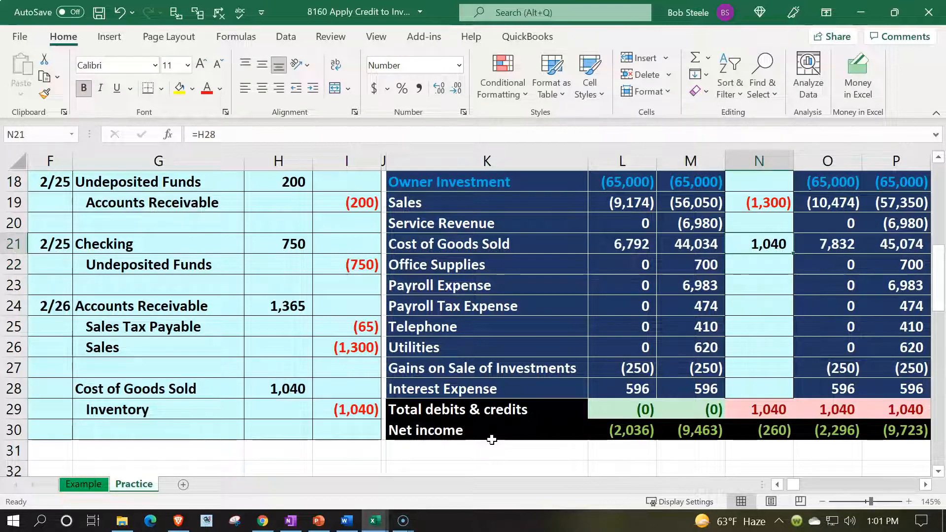
Step: Examine the Cost of Goods Sold row, comparing the beginning, Entries and ending balances for Feb and YTD
{"action": "key", "text": "Left"}
{"action": "key", "text": "Left"}
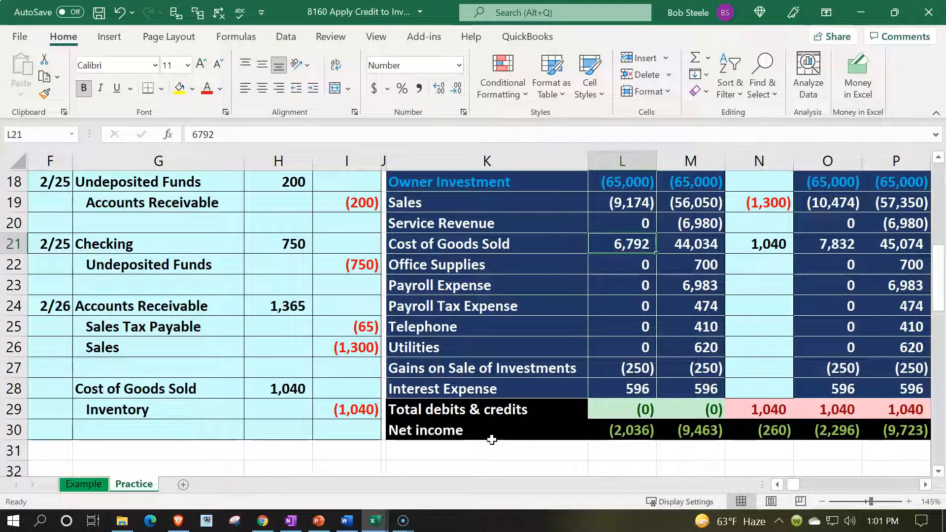
{"action": "key", "text": "Right"}
{"action": "key", "text": "Right"}
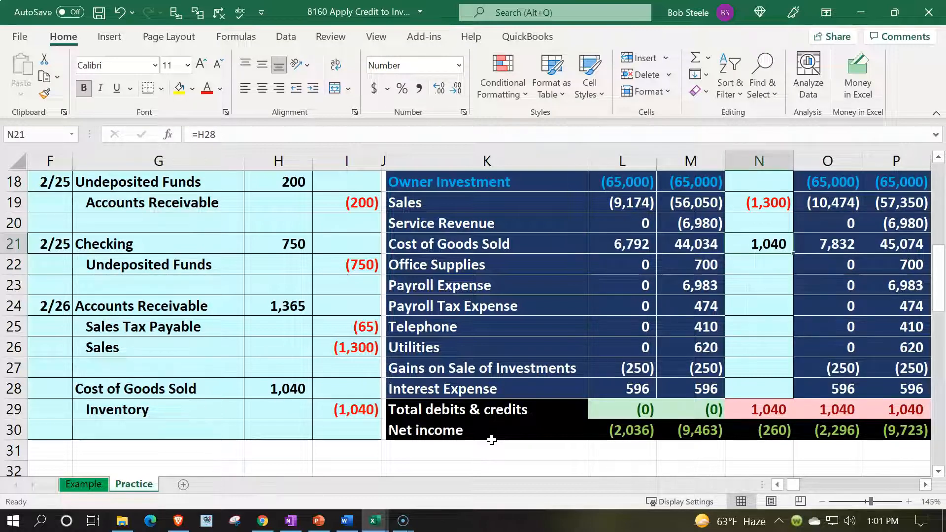
{"action": "key", "text": "Right"}
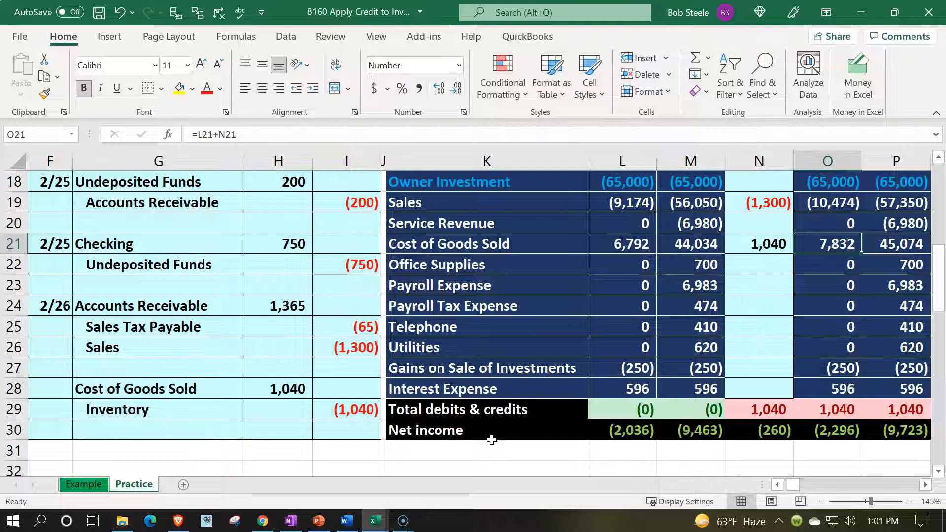
{"action": "key", "text": "Left"}
{"action": "key", "text": "Left"}
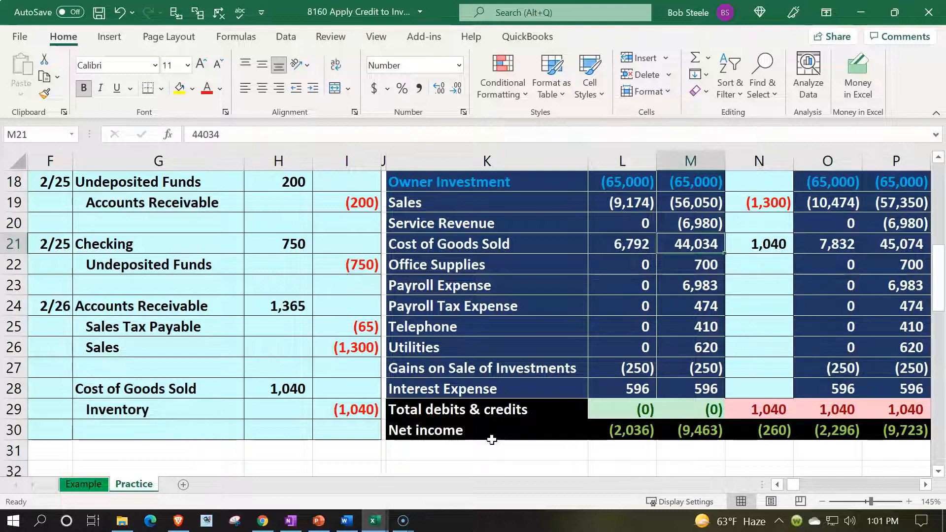
{"action": "key", "text": "Right"}
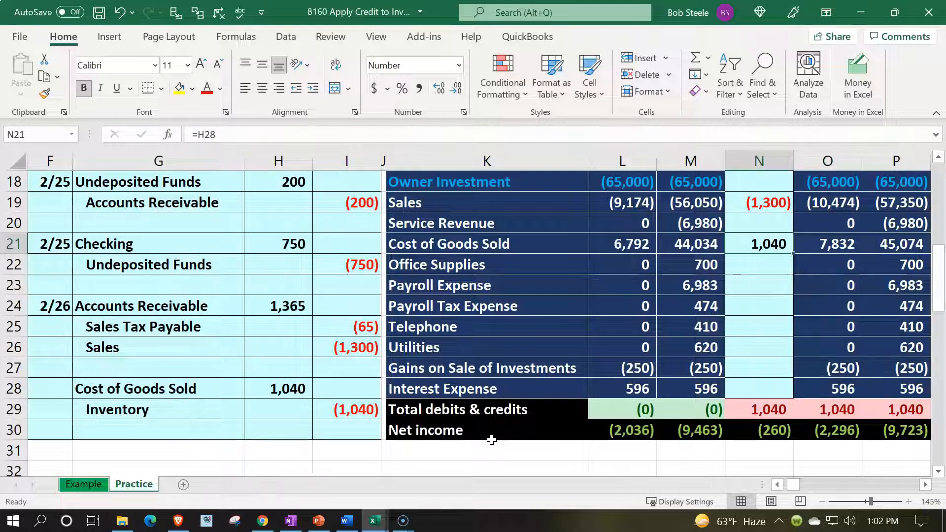
{"action": "key", "text": "Right"}
{"action": "key", "text": "Right"}
Step: Examine how the cost of goods sold posting affects Net income across the beginning, Entries and ending columns
{"action": "key", "text": "Down"}
{"action": "key", "text": "Down"}
{"action": "key", "text": "Down"}
{"action": "key", "text": "Down"}
{"action": "key", "text": "Down"}
{"action": "key", "text": "Down"}
{"action": "key", "text": "Down"}
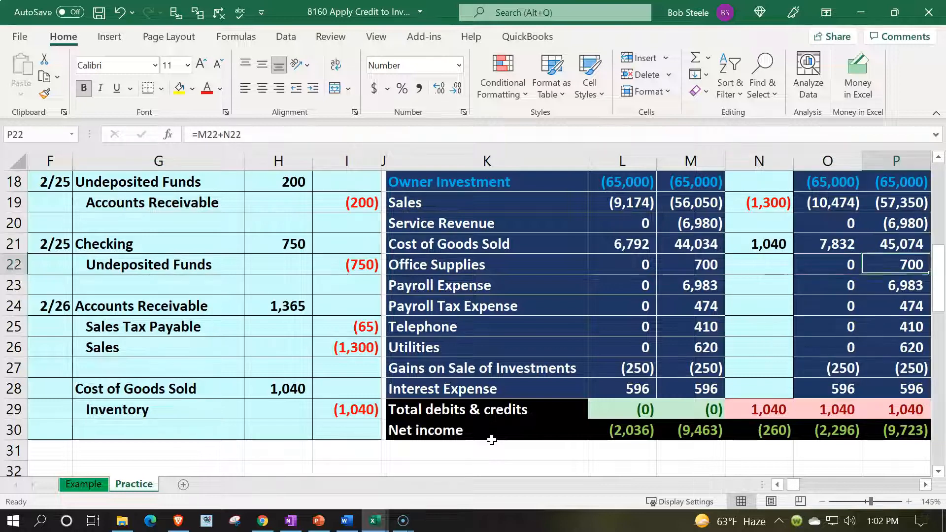
{"action": "key", "text": "Left"}
{"action": "key", "text": "Left"}
{"action": "key", "text": "Left"}
{"action": "key", "text": "Left"}
{"action": "key", "text": "Down"}
{"action": "key", "text": "Down"}
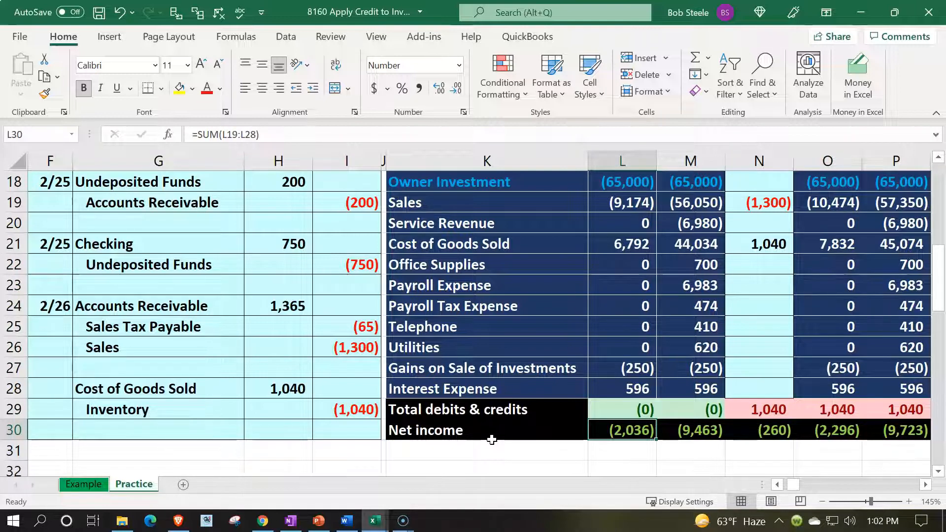
{"action": "key", "text": "Right"}
{"action": "key", "text": "Right"}
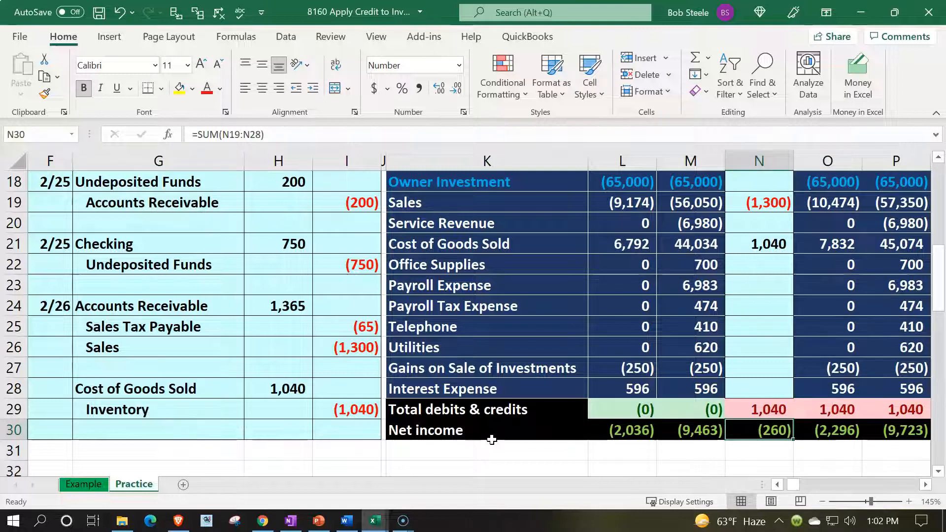
{"action": "key", "text": "Right"}
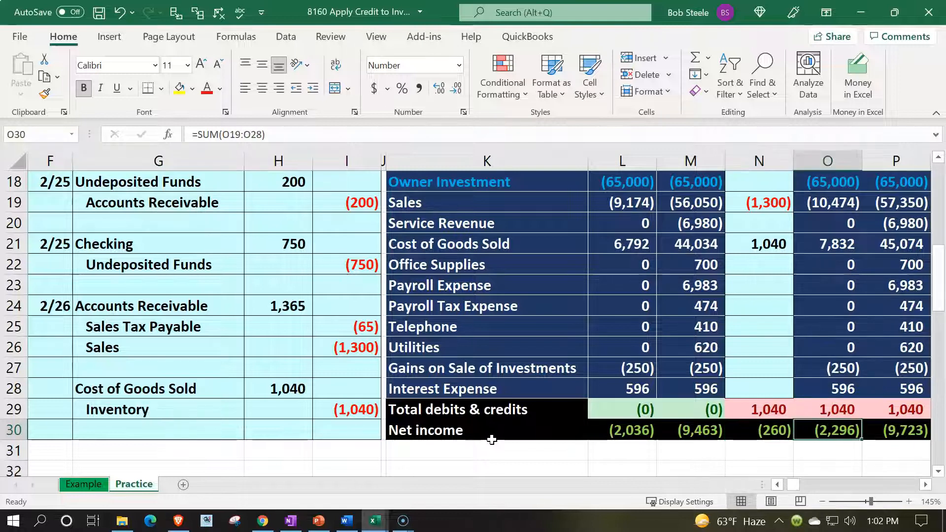
{"action": "key", "text": "Left"}
{"action": "key", "text": "Left"}
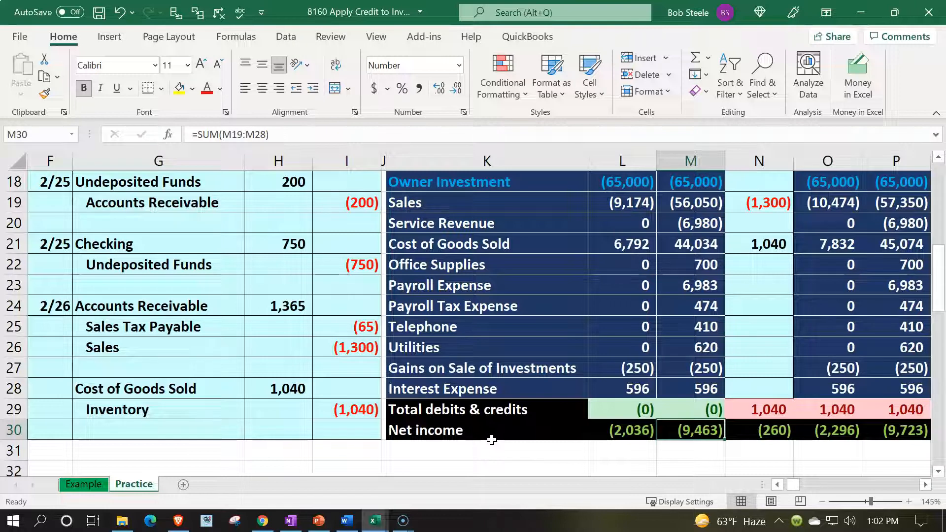
{"action": "key", "text": "Right"}
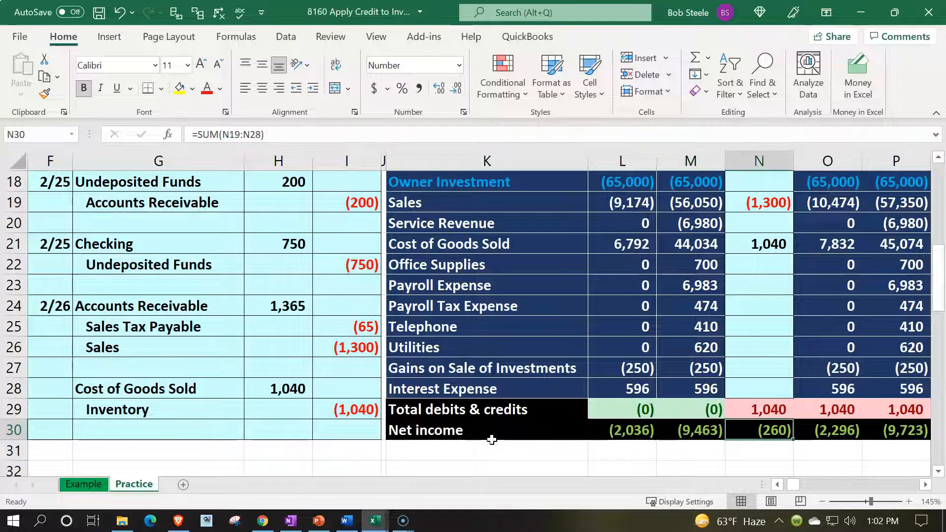
{"action": "key", "text": "Right"}
{"action": "key", "text": "Right"}
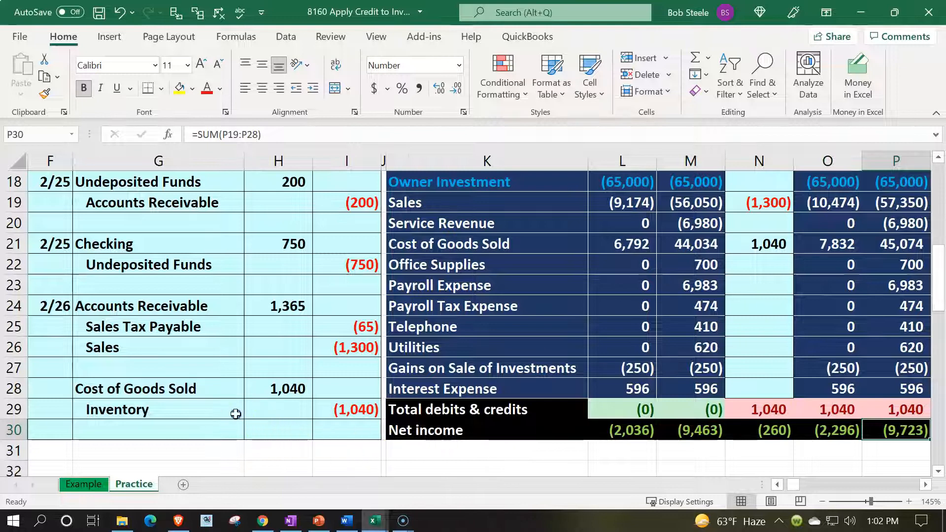
Step: Post the 2/26 Inventory credit to the trial balance by linking Entries cell N7 to I29
{"action": "left_click_drag", "start_coordinate": [236, 414], "coordinate": [328, 416]}
{"action": "scroll", "coordinate": [686, 302], "scroll_direction": "up", "scroll_amount": 6}
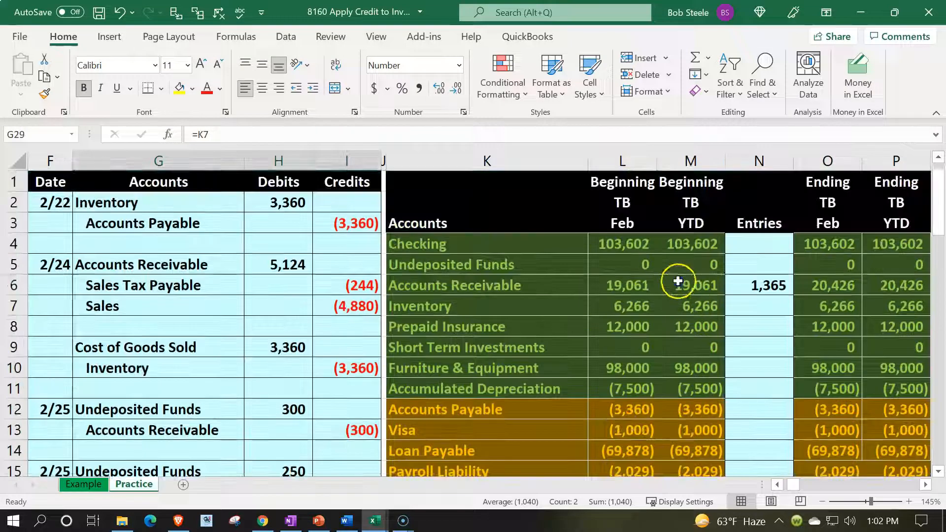
{"action": "left_click", "coordinate": [678, 282]}
{"action": "key", "text": "Right"}
{"action": "key", "text": "Down"}
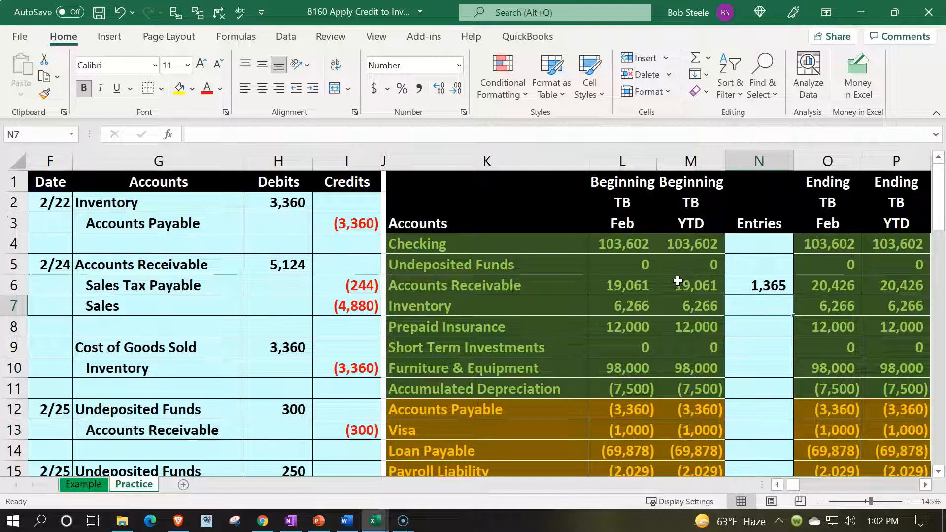
{"action": "type", "text": "="}
{"action": "key", "text": "Down"}
{"action": "key", "text": "Down"}
{"action": "key", "text": "Down"}
{"action": "key", "text": "Down"}
{"action": "key", "text": "Down"}
{"action": "key", "text": "Down"}
{"action": "key", "text": "Down"}
{"action": "key", "text": "Down"}
{"action": "key", "text": "Down"}
{"action": "key", "text": "Down"}
{"action": "key", "text": "Down"}
{"action": "key", "text": "Down"}
{"action": "key", "text": "Down"}
{"action": "key", "text": "Down"}
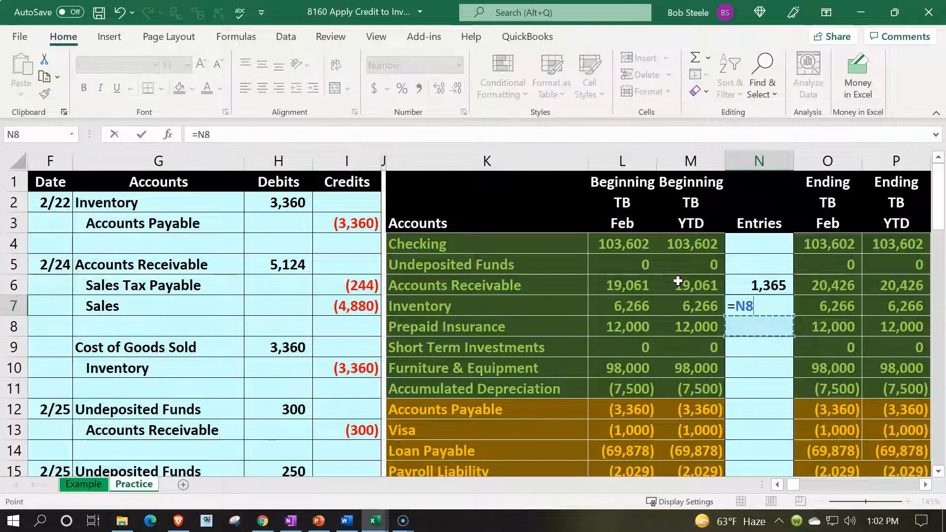
{"action": "key", "text": "Left"}
{"action": "key", "text": "Left"}
{"action": "key", "text": "Left"}
{"action": "key", "text": "Left"}
{"action": "key", "text": "Left"}
{"action": "key", "text": "Down"}
{"action": "key", "text": "Down"}
{"action": "key", "text": "Down"}
{"action": "key", "text": "Down"}
{"action": "key", "text": "Down"}
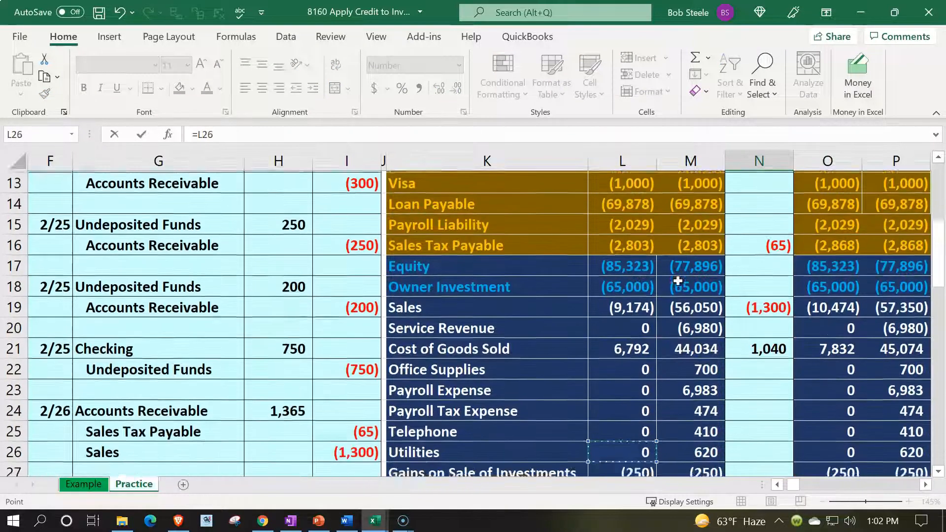
{"action": "key", "text": "Down"}
{"action": "key", "text": "Down"}
{"action": "key", "text": "Down"}
{"action": "key", "text": "Right"}
{"action": "key", "text": "Return"}
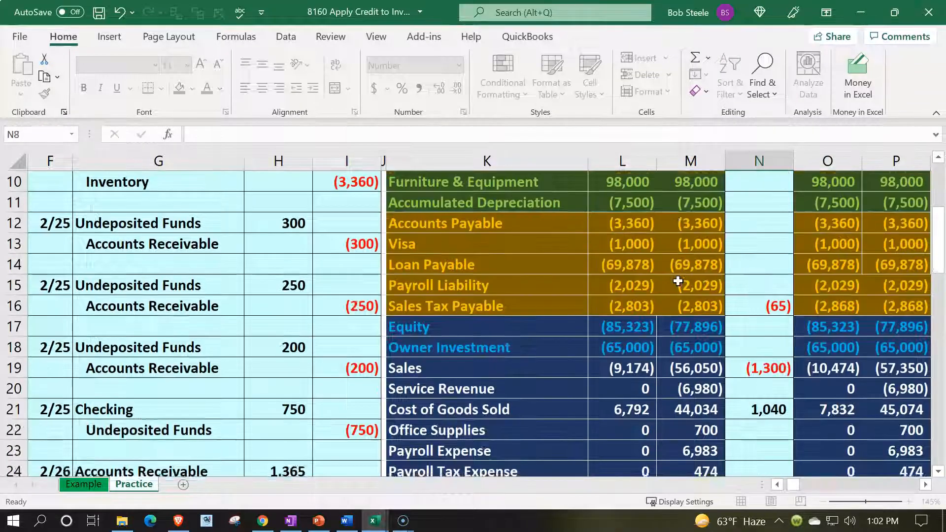
Step: Examine the Inventory row's Entries amount and its ending balances for Feb and YTD
{"action": "key", "text": "Up"}
{"action": "key", "text": "Up"}
{"action": "key", "text": "Up"}
{"action": "key", "text": "Up"}
{"action": "key", "text": "Up"}
{"action": "key", "text": "Up"}
{"action": "key", "text": "Up"}
{"action": "key", "text": "Down"}
{"action": "key", "text": "Down"}
{"action": "key", "text": "Down"}
{"action": "key", "text": "Down"}
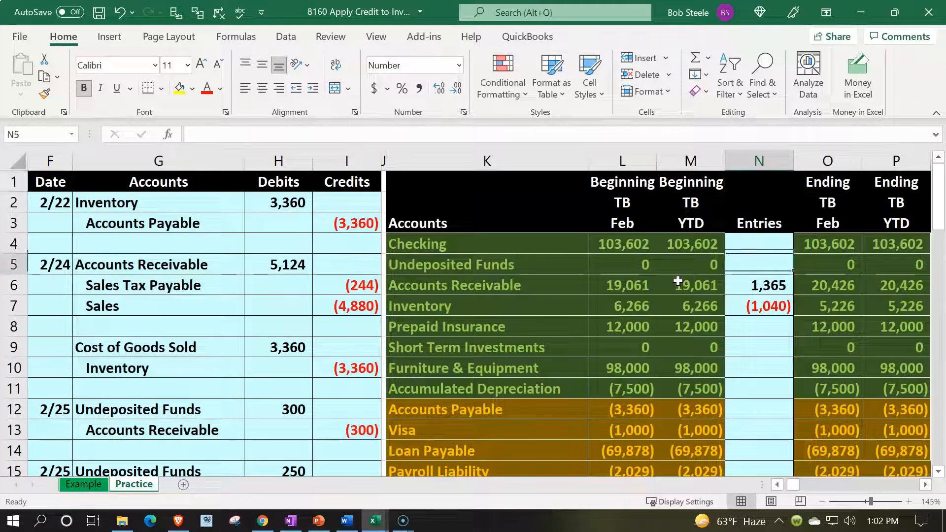
{"action": "key", "text": "Down"}
{"action": "key", "text": "Down"}
{"action": "key", "text": "Right"}
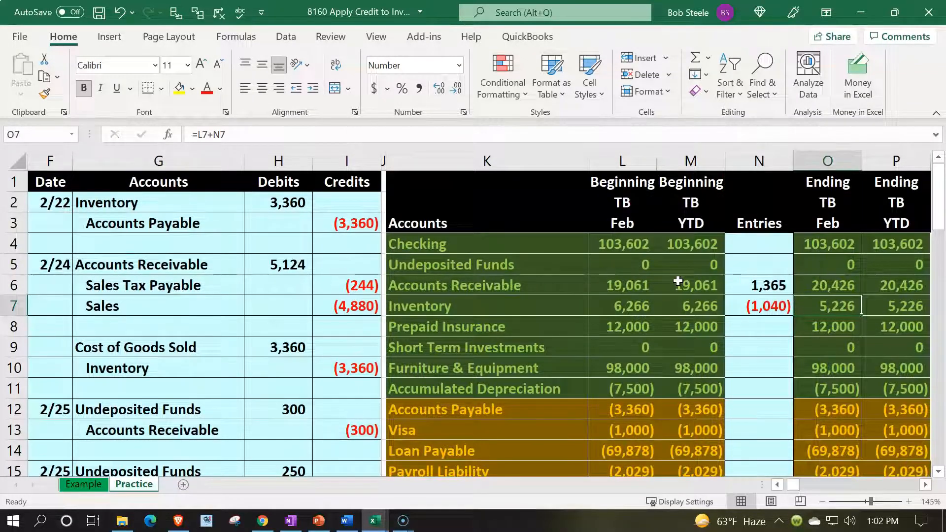
{"action": "key", "text": "Right"}
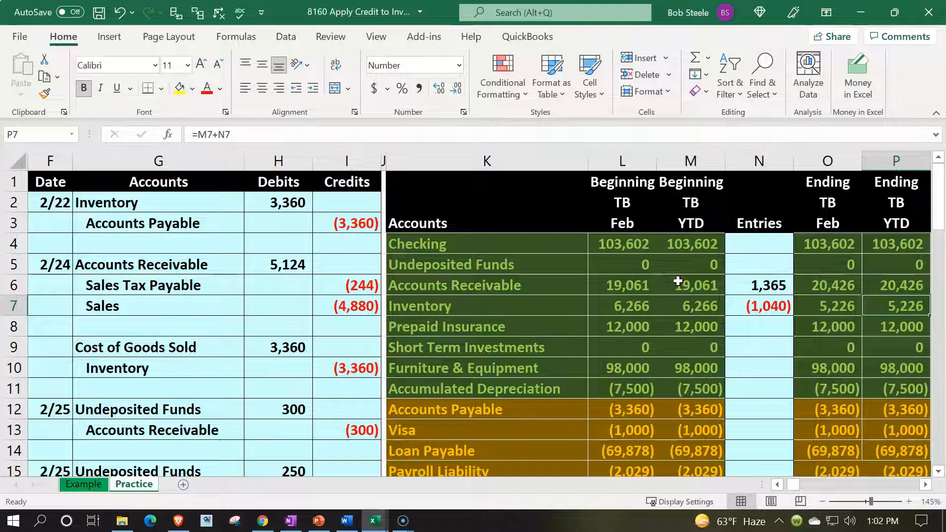
Step: Fill the 2/26 Accounts Receivable, Sales Tax Payable and Sales lines in G24:I26 with standard light green
{"action": "scroll", "coordinate": [678, 281], "scroll_direction": "down", "scroll_amount": 5}
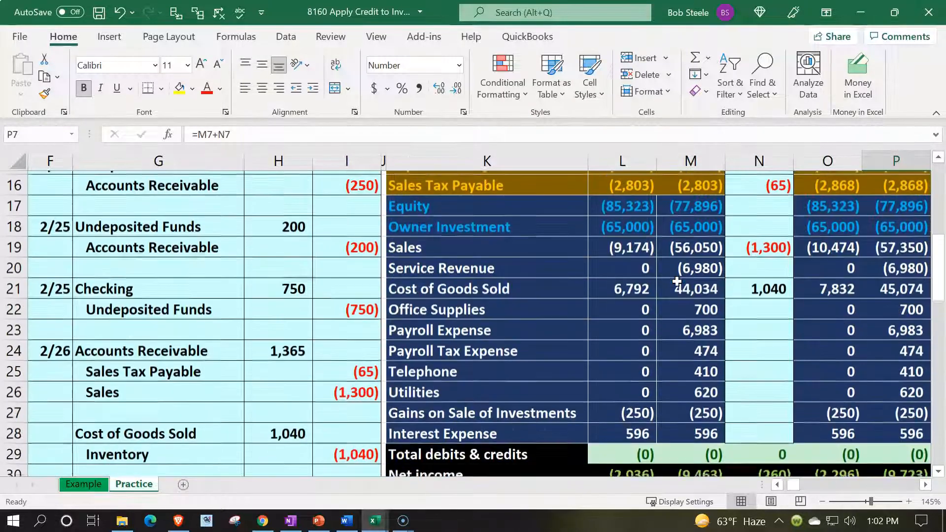
{"action": "scroll", "coordinate": [677, 281], "scroll_direction": "down", "scroll_amount": 2}
{"action": "left_click_drag", "start_coordinate": [145, 223], "coordinate": [330, 262]}
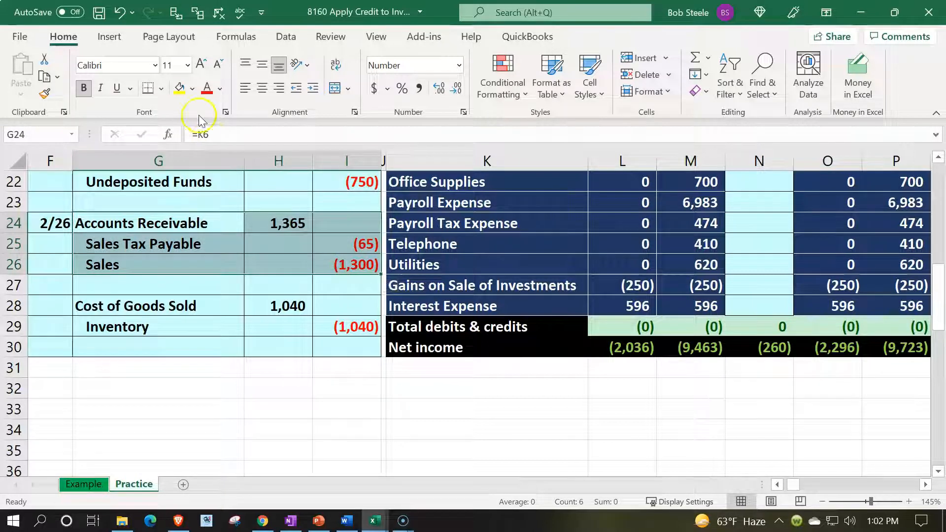
{"action": "left_click", "coordinate": [193, 93]}
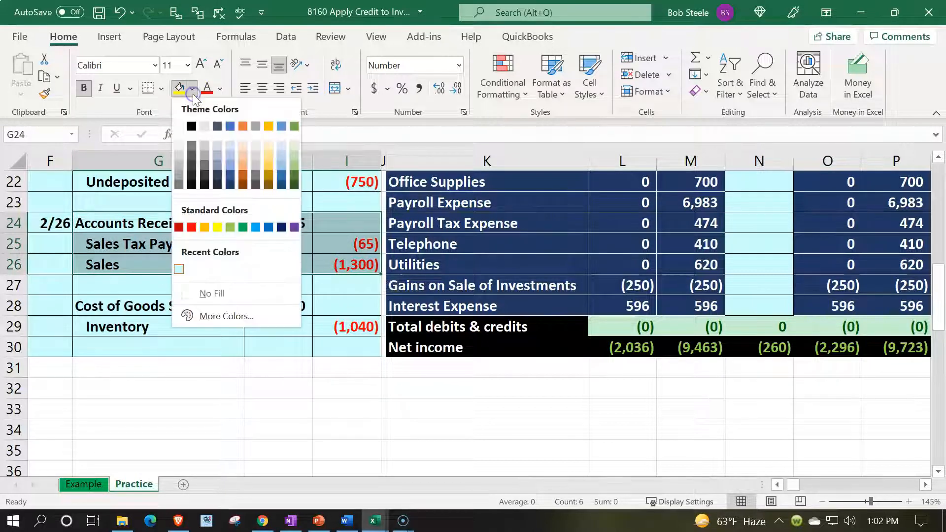
{"action": "left_click", "coordinate": [231, 227]}
{"action": "left_click", "coordinate": [238, 383]}
Step: Enter the date 2/26 in cell Z9, the next empty line of the Accounts Receivable general ledger account
{"action": "scroll", "coordinate": [236, 370], "scroll_direction": "up", "scroll_amount": 1}
{"action": "left_click_drag", "start_coordinate": [211, 287], "coordinate": [251, 285]}
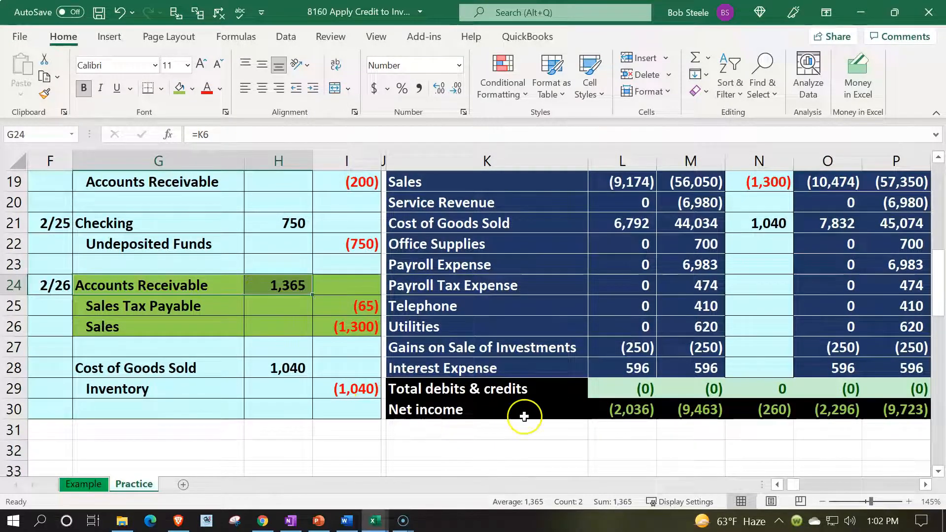
{"action": "scroll", "coordinate": [524, 412], "scroll_direction": "up", "scroll_amount": 6}
{"action": "left_click", "coordinate": [518, 268]}
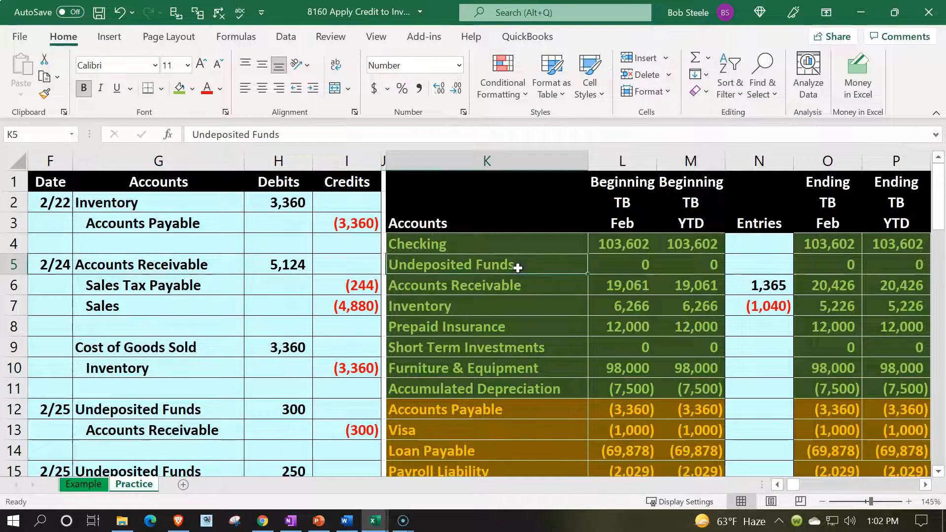
{"action": "key", "text": "Right"}
{"action": "key", "text": "Right"}
{"action": "key", "text": "Right"}
{"action": "key", "text": "Right"}
{"action": "key", "text": "Right"}
{"action": "key", "text": "Right"}
{"action": "key", "text": "Right"}
{"action": "key", "text": "Right"}
{"action": "key", "text": "Right"}
{"action": "key", "text": "Right"}
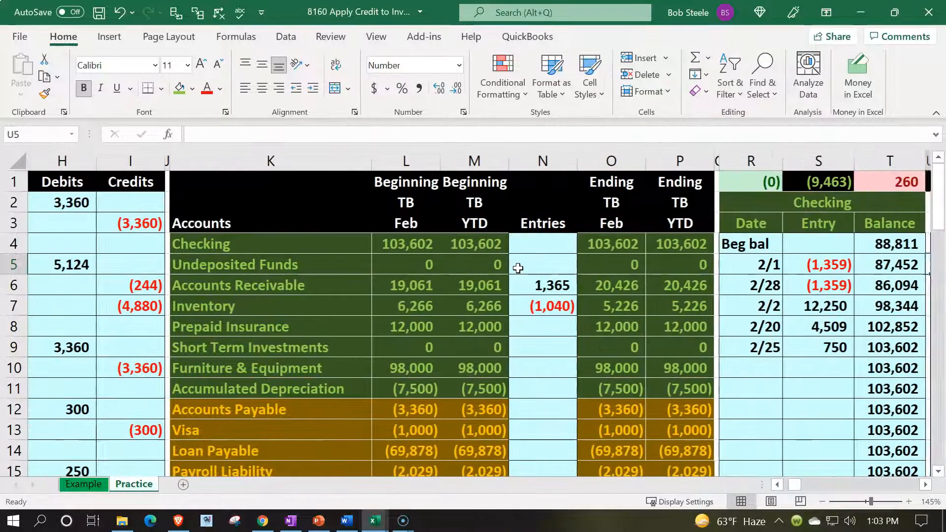
{"action": "key", "text": "Right"}
{"action": "key", "text": "Right"}
{"action": "key", "text": "Right"}
{"action": "key", "text": "Right"}
{"action": "key", "text": "Right"}
{"action": "key", "text": "Right"}
{"action": "key", "text": "Right"}
{"action": "key", "text": "Right"}
{"action": "key", "text": "Right"}
{"action": "key", "text": "Right"}
{"action": "key", "text": "Down"}
{"action": "key", "text": "Down"}
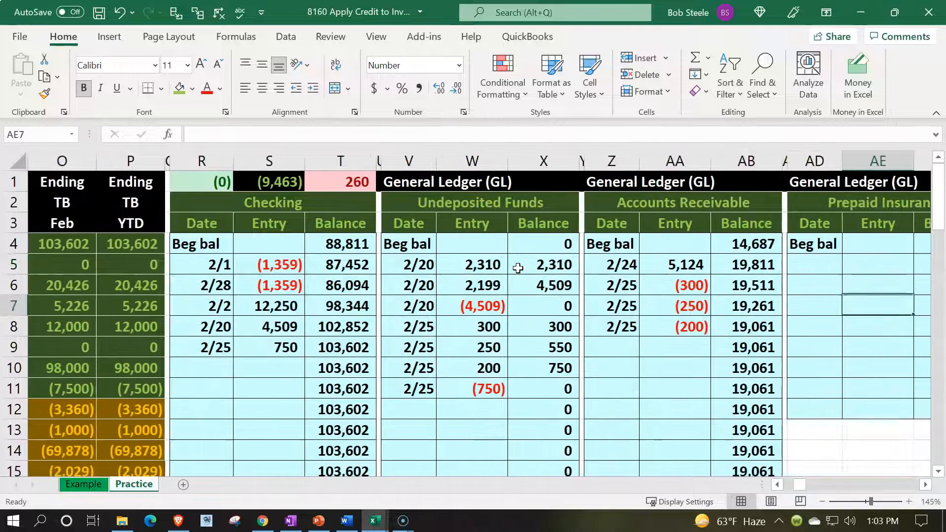
{"action": "key", "text": "Down"}
{"action": "key", "text": "Down"}
{"action": "key", "text": "Left"}
{"action": "key", "text": "Left"}
{"action": "key", "text": "Left"}
{"action": "key", "text": "Left"}
{"action": "key", "text": "Left"}
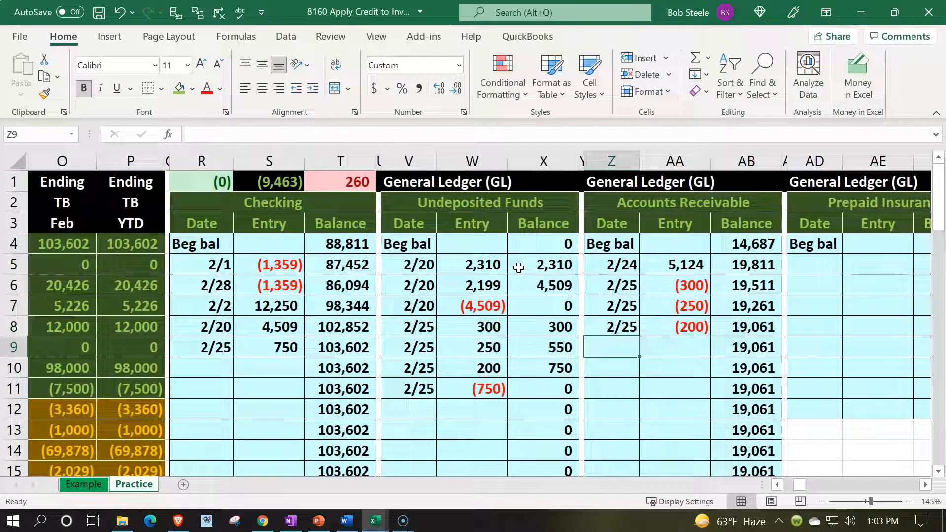
{"action": "type", "text": "2/26"}
{"action": "key", "text": "Return"}
Step: Post the 2/26 Accounts Receivable debit to the general ledger by linking Entry cell AA9 to H24
{"action": "key", "text": "Right"}
{"action": "key", "text": "Up"}
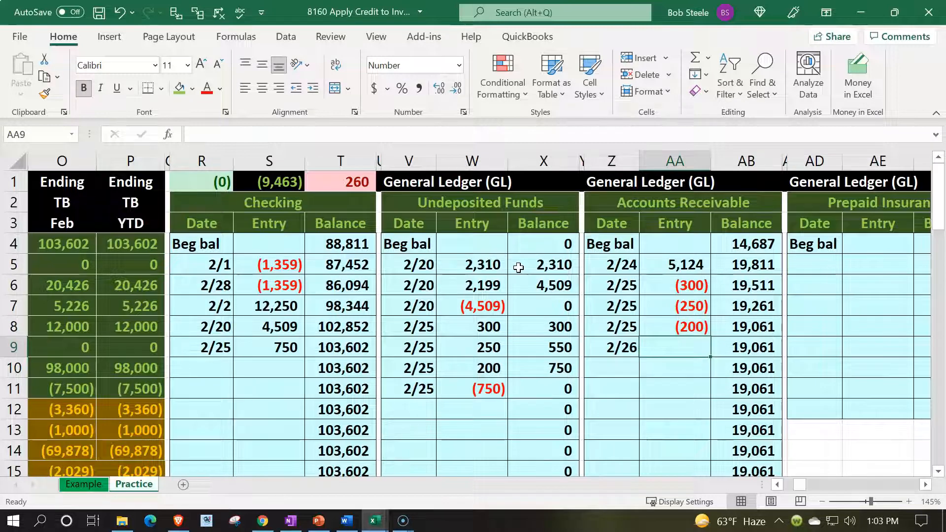
{"action": "type", "text": "="}
{"action": "key", "text": "Left"}
{"action": "key", "text": "Left"}
{"action": "key", "text": "Left"}
{"action": "key", "text": "Left"}
{"action": "key", "text": "Left"}
{"action": "key", "text": "Left"}
{"action": "key", "text": "Left"}
{"action": "key", "text": "Left"}
{"action": "key", "text": "Left"}
{"action": "key", "text": "Left"}
{"action": "key", "text": "Left"}
{"action": "key", "text": "Left"}
{"action": "key", "text": "Left"}
{"action": "key", "text": "Left"}
{"action": "key", "text": "Left"}
{"action": "key", "text": "Left"}
{"action": "key", "text": "Left"}
{"action": "key", "text": "Left"}
{"action": "key", "text": "Left"}
{"action": "key", "text": "Left"}
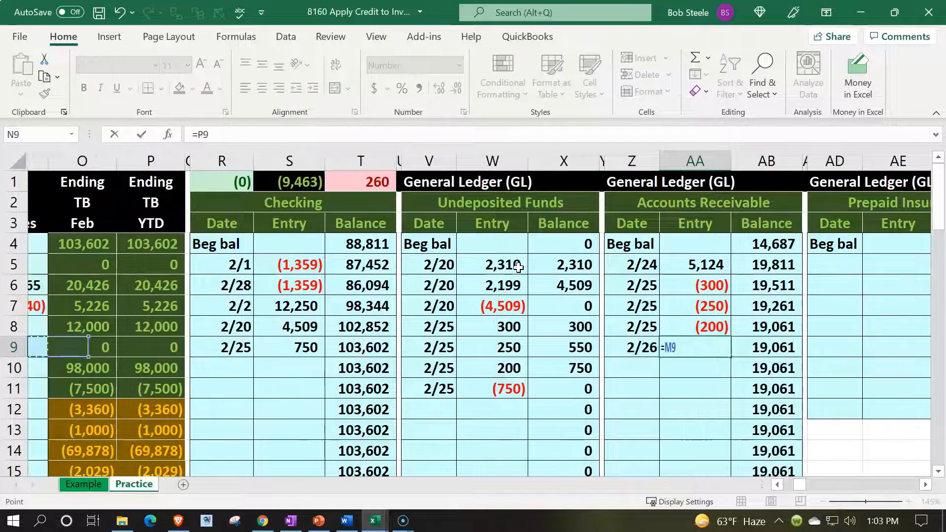
{"action": "key", "text": "Down"}
{"action": "key", "text": "Down"}
{"action": "key", "text": "Down"}
{"action": "key", "text": "Down"}
{"action": "key", "text": "Down"}
{"action": "key", "text": "Down"}
{"action": "key", "text": "Down"}
{"action": "key", "text": "Down"}
{"action": "key", "text": "Down"}
{"action": "key", "text": "Down"}
{"action": "key", "text": "Down"}
{"action": "key", "text": "Down"}
{"action": "key", "text": "Down"}
{"action": "key", "text": "Down"}
{"action": "key", "text": "Down"}
{"action": "key", "text": "Down"}
{"action": "key", "text": "Down"}
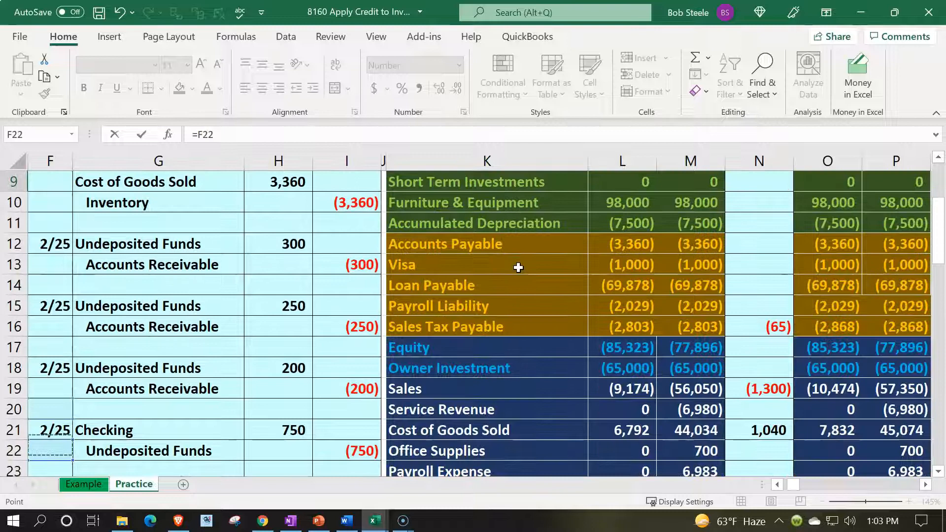
{"action": "key", "text": "Right"}
{"action": "key", "text": "Right"}
{"action": "key", "text": "Up"}
{"action": "key", "text": "Up"}
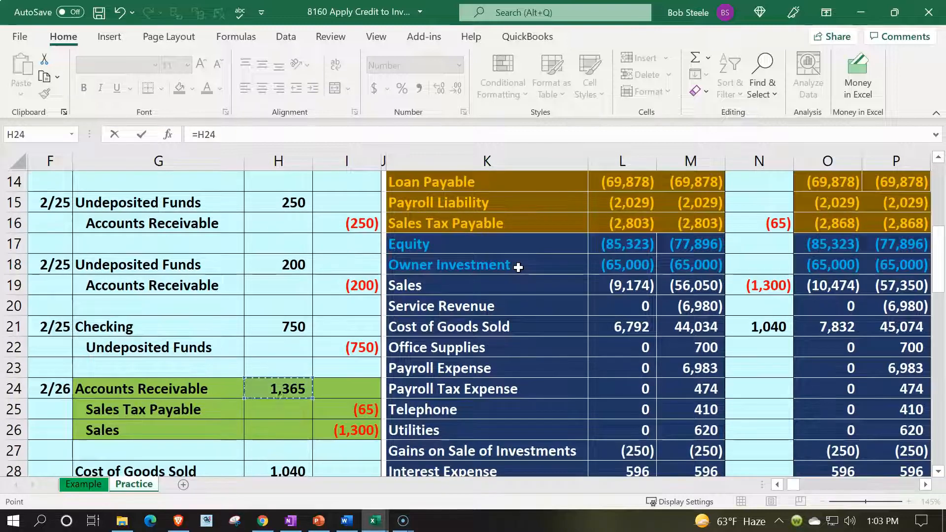
{"action": "key", "text": "Return"}
Step: Check the Accounts Receivable ledger balance in AB9 against the account's ending YTD balance on the trial balance
{"action": "key", "text": "Up"}
{"action": "key", "text": "Up"}
{"action": "key", "text": "Up"}
{"action": "key", "text": "Right"}
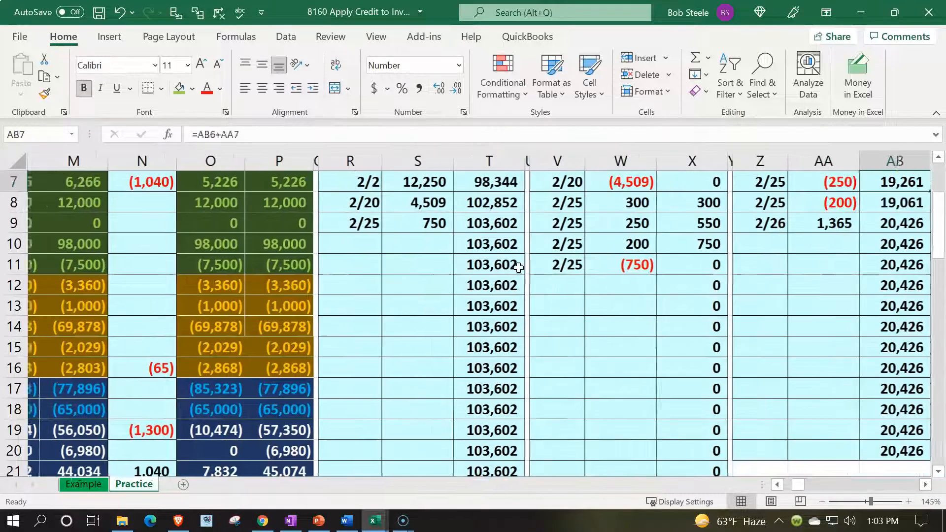
{"action": "key", "text": "Right"}
{"action": "key", "text": "Down"}
{"action": "key", "text": "Left"}
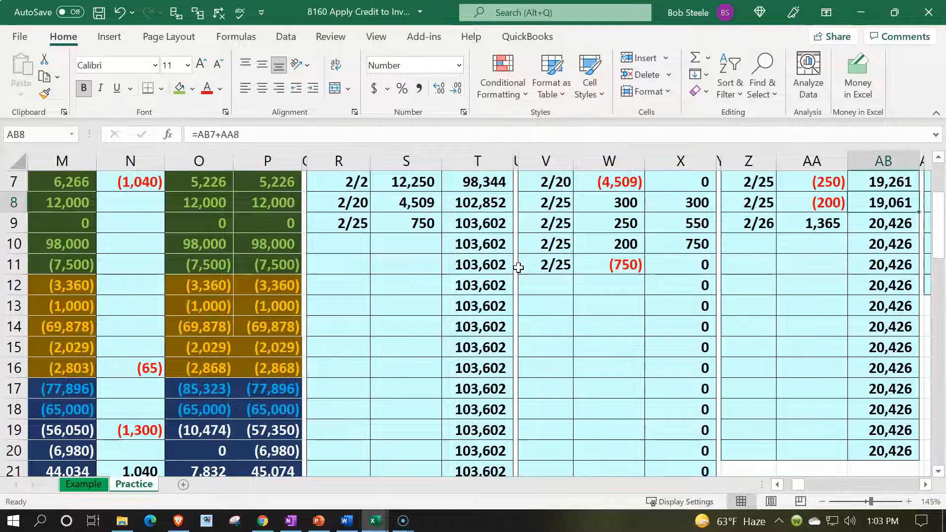
{"action": "key", "text": "Down"}
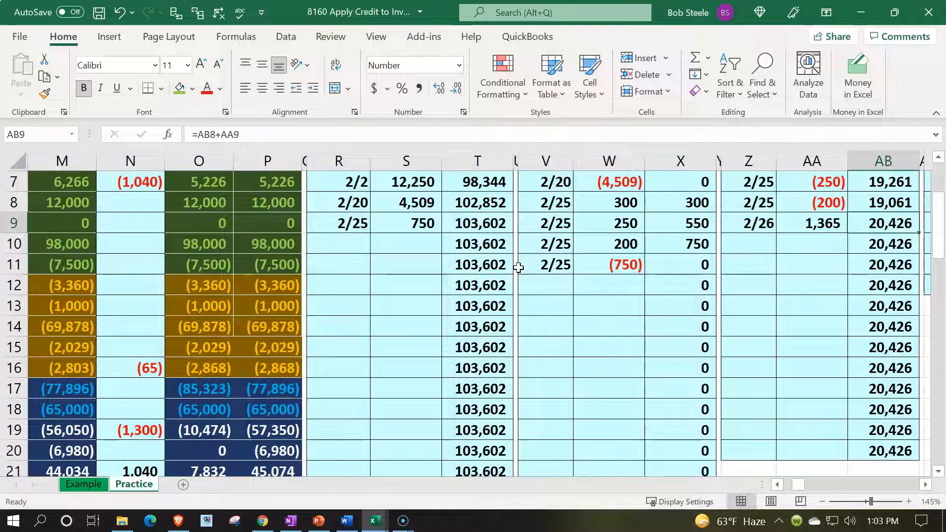
{"action": "key", "text": "Left"}
{"action": "key", "text": "Left"}
{"action": "key", "text": "Left"}
{"action": "key", "text": "Left"}
{"action": "key", "text": "Left"}
{"action": "key", "text": "Left"}
{"action": "key", "text": "Left"}
{"action": "key", "text": "Left"}
{"action": "key", "text": "Left"}
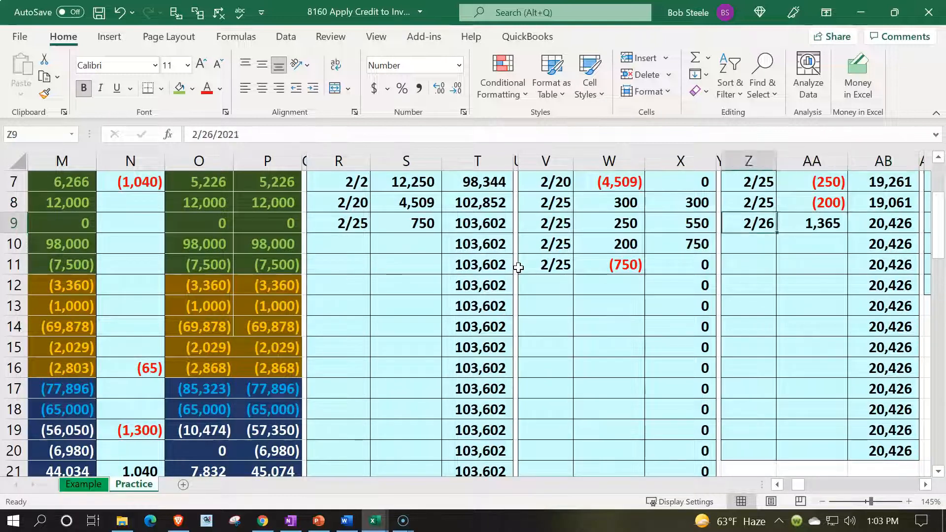
{"action": "key", "text": "Up"}
{"action": "key", "text": "Up"}
{"action": "key", "text": "Up"}
{"action": "key", "text": "Up"}
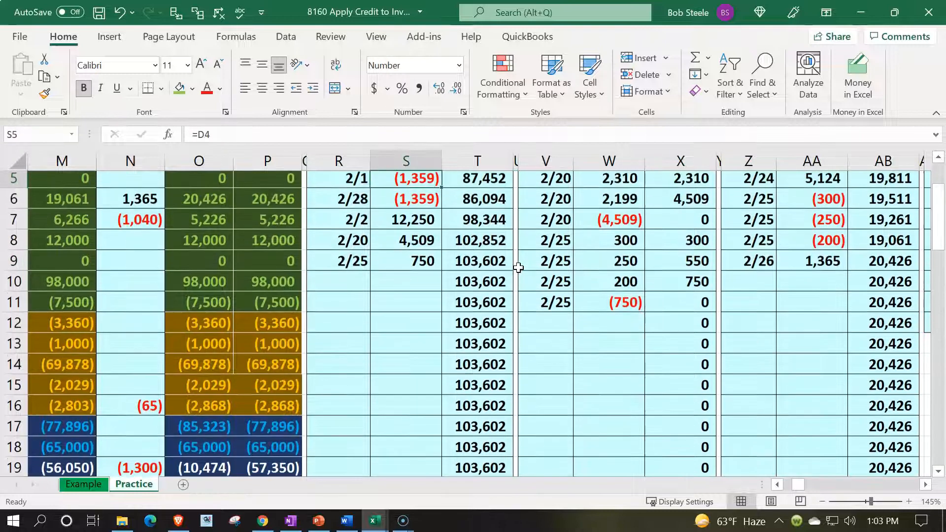
{"action": "key", "text": "Left"}
{"action": "key", "text": "Left"}
{"action": "key", "text": "Down"}
{"action": "key", "text": "Left"}
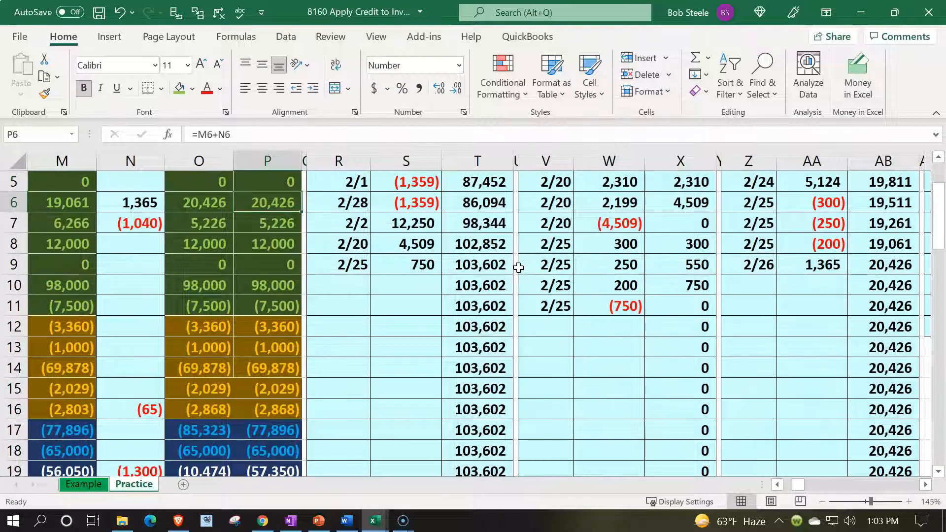
Step: Locate the Sales Tax Payable line of the 2/26 journal entry in G25 and trace it to its trial balance account
{"action": "key", "text": "Left"}
{"action": "key", "text": "Left"}
{"action": "key", "text": "Left"}
{"action": "key", "text": "Left"}
{"action": "key", "text": "Left"}
{"action": "key", "text": "Left"}
{"action": "key", "text": "Left"}
{"action": "key", "text": "Left"}
{"action": "key", "text": "Left"}
{"action": "key", "text": "Left"}
{"action": "key", "text": "Down"}
{"action": "key", "text": "Down"}
{"action": "key", "text": "Down"}
{"action": "key", "text": "Down"}
{"action": "key", "text": "Down"}
{"action": "key", "text": "Down"}
{"action": "key", "text": "Down"}
{"action": "key", "text": "Down"}
{"action": "key", "text": "Down"}
{"action": "key", "text": "Down"}
{"action": "key", "text": "Down"}
{"action": "key", "text": "Down"}
{"action": "key", "text": "Down"}
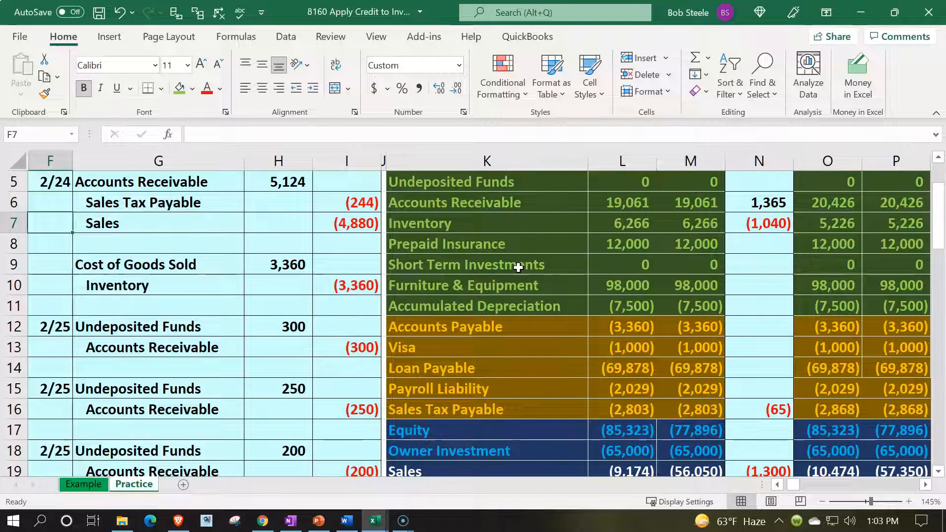
{"action": "key", "text": "Down"}
{"action": "key", "text": "Down"}
{"action": "key", "text": "Down"}
{"action": "key", "text": "Down"}
{"action": "key", "text": "Down"}
{"action": "key", "text": "Down"}
{"action": "key", "text": "Down"}
{"action": "key", "text": "Down"}
{"action": "key", "text": "Right"}
{"action": "key", "text": "Up"}
{"action": "key", "text": "Up"}
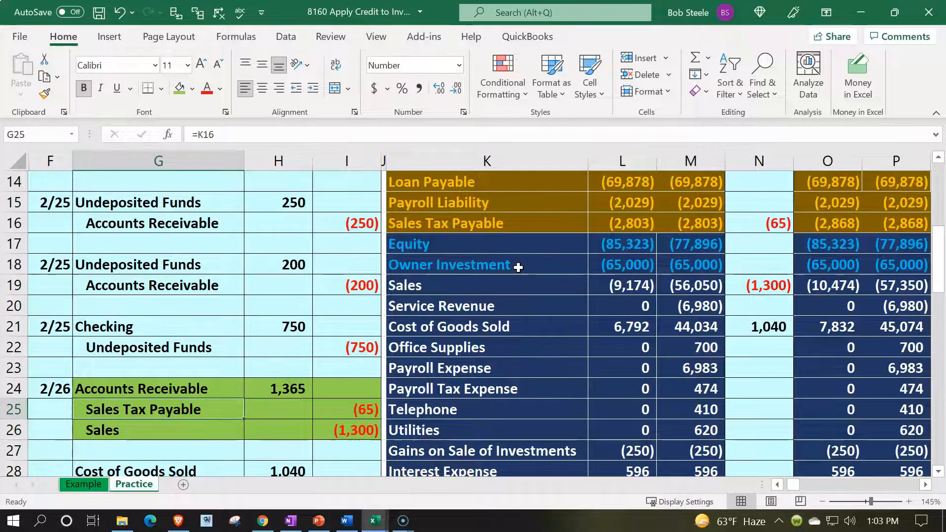
{"action": "key", "text": "ctrl+bracketleft"}
{"action": "scroll", "coordinate": [570, 330], "scroll_direction": "up", "scroll_amount": 5}
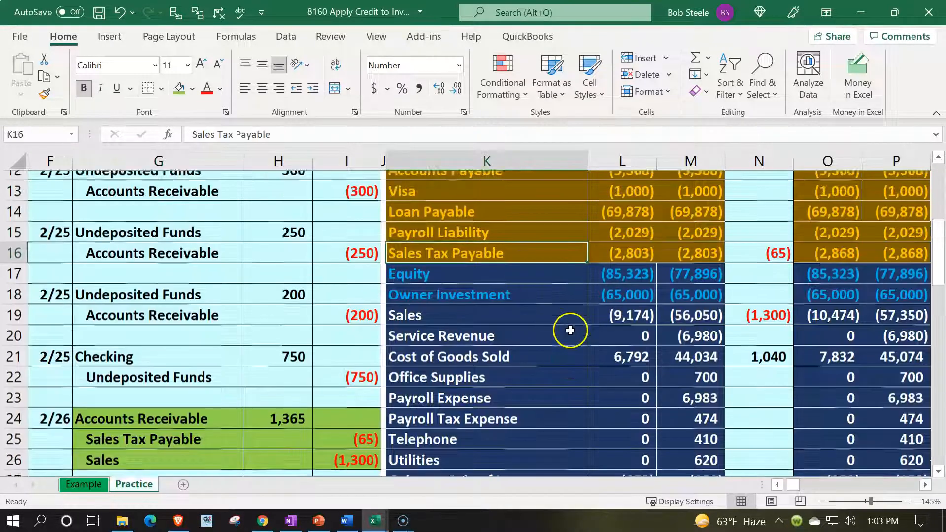
{"action": "left_click", "coordinate": [573, 324]}
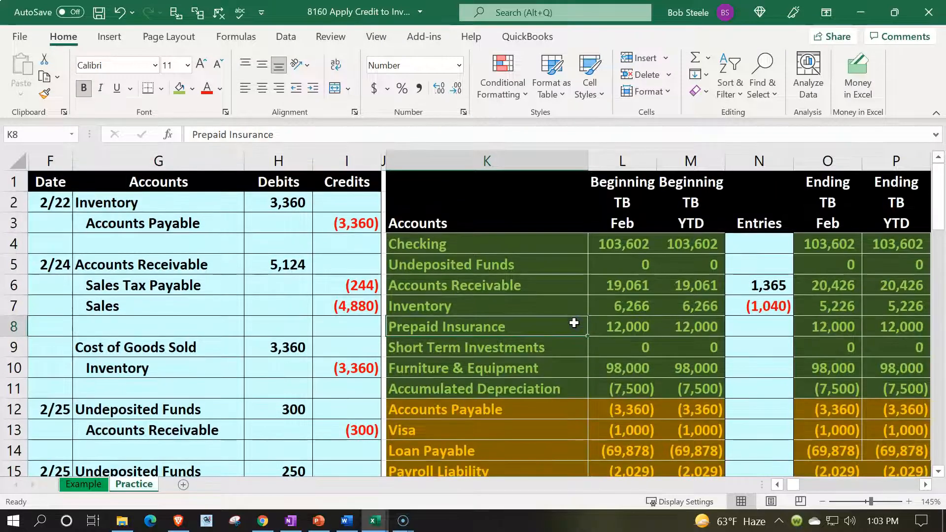
Step: Enter the date 2/24 in cell AT20, the next empty line of the Sales Tax Payable general ledger account
{"action": "key", "text": "Right"}
{"action": "key", "text": "Right"}
{"action": "key", "text": "Right"}
{"action": "key", "text": "Right"}
{"action": "key", "text": "Right"}
{"action": "key", "text": "Right"}
{"action": "key", "text": "Right"}
{"action": "key", "text": "Right"}
{"action": "key", "text": "Right"}
{"action": "key", "text": "Right"}
{"action": "key", "text": "Right"}
{"action": "key", "text": "Right"}
{"action": "key", "text": "Right"}
{"action": "key", "text": "Right"}
{"action": "key", "text": "Right"}
{"action": "key", "text": "Right"}
{"action": "key", "text": "Right"}
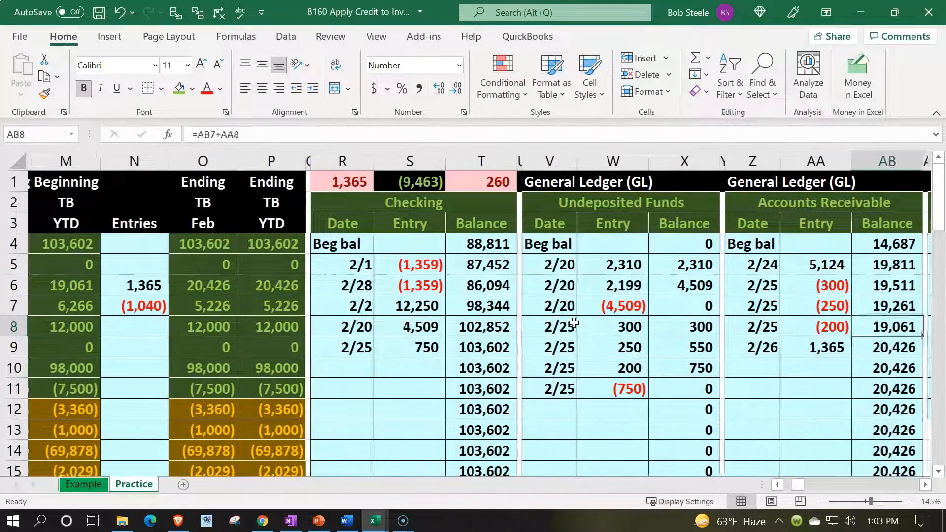
{"action": "key", "text": "Right"}
{"action": "key", "text": "Right"}
{"action": "key", "text": "Right"}
{"action": "key", "text": "Right"}
{"action": "key", "text": "Right"}
{"action": "key", "text": "Right"}
{"action": "key", "text": "Right"}
{"action": "key", "text": "Right"}
{"action": "key", "text": "Right"}
{"action": "key", "text": "Right"}
{"action": "key", "text": "Right"}
{"action": "key", "text": "Right"}
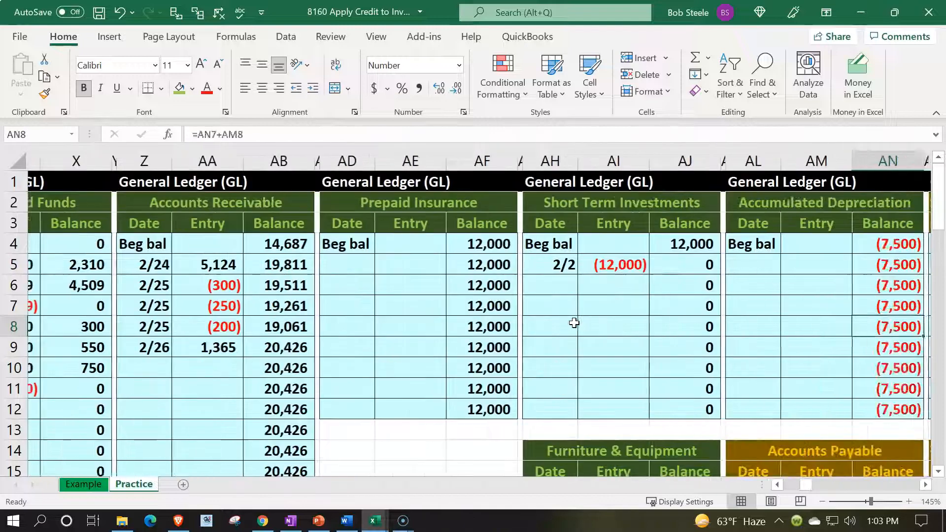
{"action": "key", "text": "Right"}
{"action": "key", "text": "Right"}
{"action": "key", "text": "Right"}
{"action": "key", "text": "Right"}
{"action": "key", "text": "Right"}
{"action": "key", "text": "Right"}
{"action": "key", "text": "Right"}
{"action": "key", "text": "Right"}
{"action": "key", "text": "Right"}
{"action": "key", "text": "Right"}
{"action": "key", "text": "Right"}
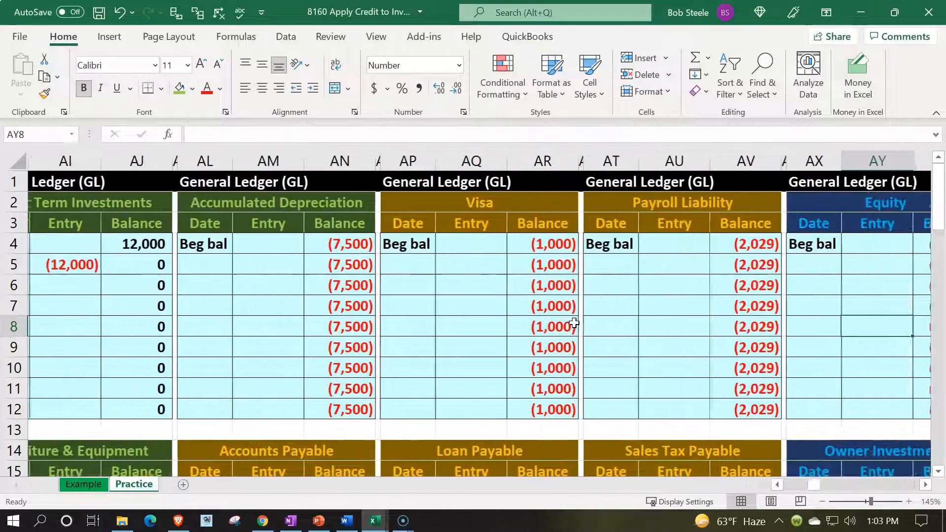
{"action": "key", "text": "Right"}
{"action": "key", "text": "Down"}
{"action": "key", "text": "Down"}
{"action": "key", "text": "Down"}
{"action": "key", "text": "Down"}
{"action": "key", "text": "Down"}
{"action": "key", "text": "Down"}
{"action": "key", "text": "Down"}
{"action": "key", "text": "Down"}
{"action": "key", "text": "Down"}
{"action": "key", "text": "Down"}
{"action": "key", "text": "Down"}
{"action": "key", "text": "Down"}
{"action": "key", "text": "Down"}
{"action": "key", "text": "Down"}
{"action": "key", "text": "Left"}
{"action": "key", "text": "Left"}
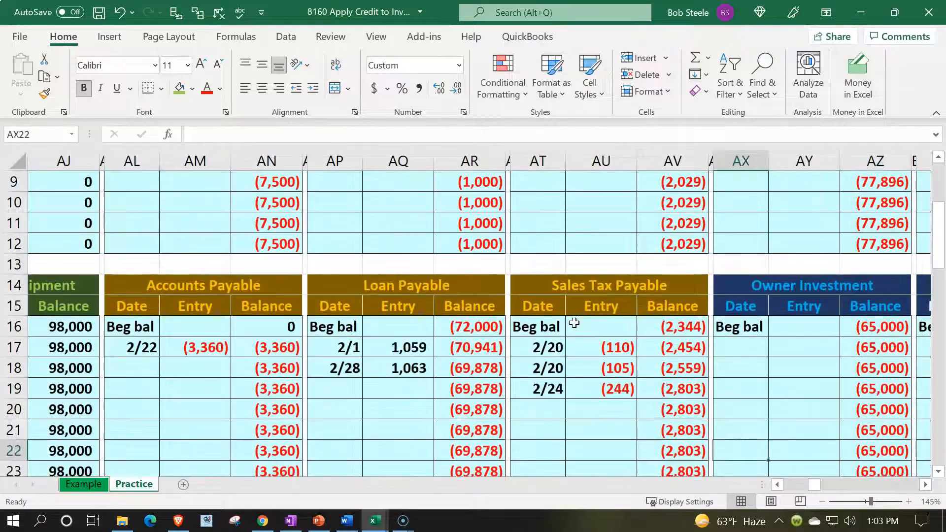
{"action": "key", "text": "Left"}
{"action": "key", "text": "Left"}
{"action": "key", "text": "Left"}
{"action": "key", "text": "Left"}
{"action": "key", "text": "Up"}
{"action": "key", "text": "Up"}
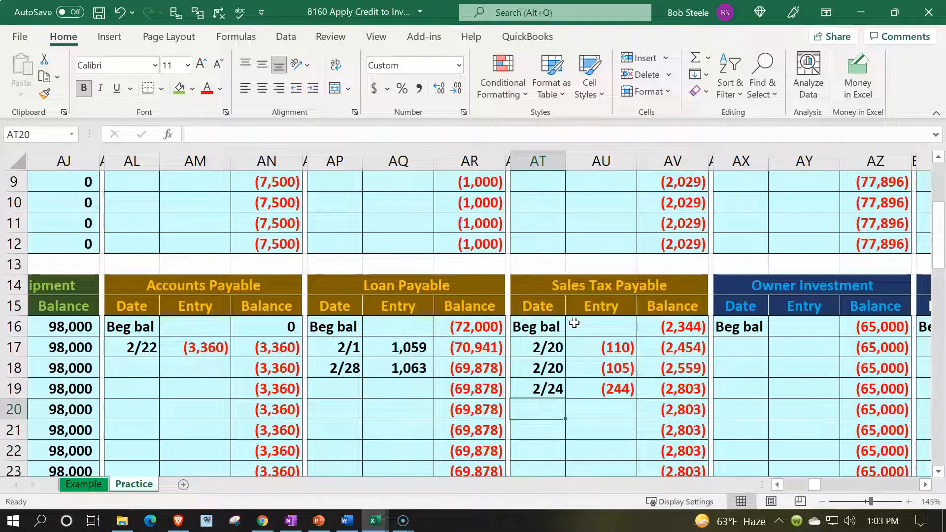
{"action": "type", "text": "2/24"}
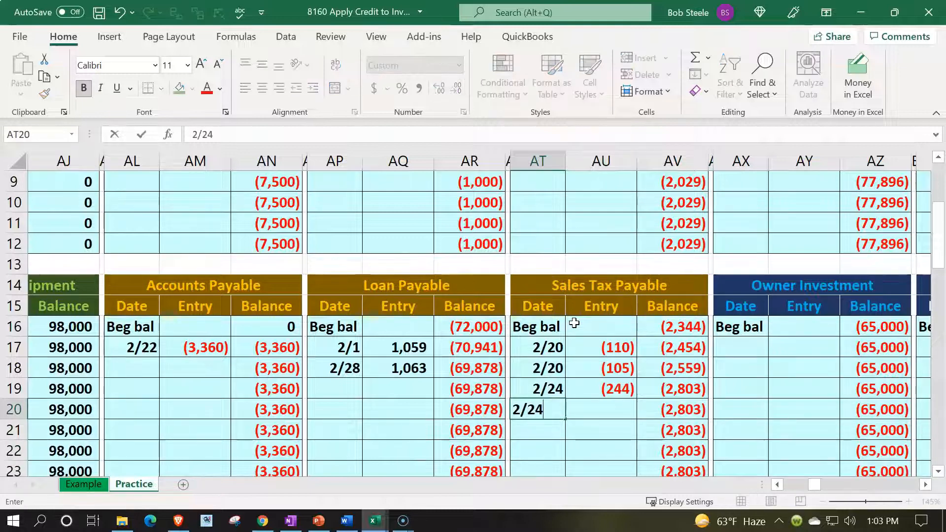
{"action": "key", "text": "Tab"}
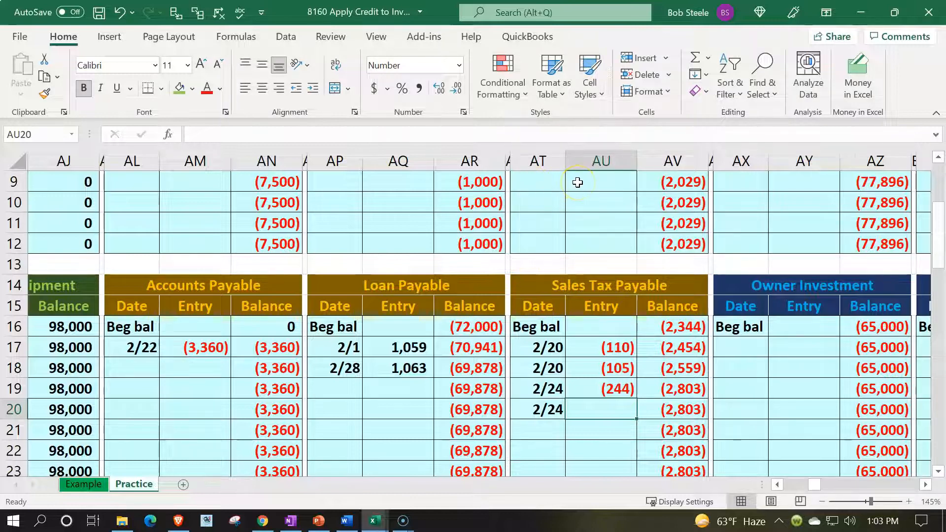
Step: Post the Sales Tax Payable credit of the 2/26 journal entry to the general ledger by linking Entry cell AU20 to I25
{"action": "type", "text": "="}
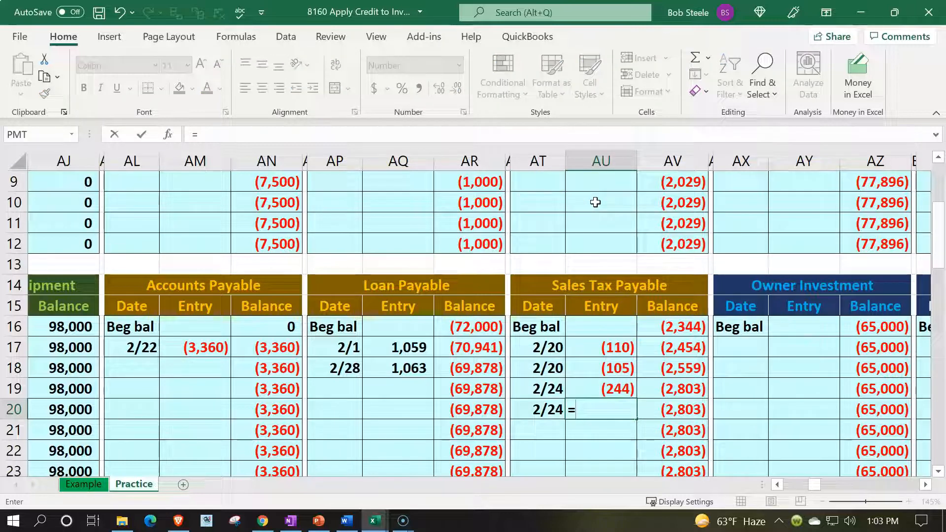
{"action": "key", "text": "Left"}
{"action": "key", "text": "Left"}
{"action": "key", "text": "Left"}
{"action": "key", "text": "Left"}
{"action": "key", "text": "Left"}
{"action": "key", "text": "Left"}
{"action": "key", "text": "Left"}
{"action": "key", "text": "Left"}
{"action": "key", "text": "Left"}
{"action": "key", "text": "Left"}
{"action": "key", "text": "Left"}
{"action": "key", "text": "Left"}
{"action": "key", "text": "Left"}
{"action": "key", "text": "Left"}
{"action": "key", "text": "Left"}
{"action": "key", "text": "Left"}
{"action": "key", "text": "Left"}
{"action": "key", "text": "Left"}
{"action": "key", "text": "Left"}
{"action": "key", "text": "Left"}
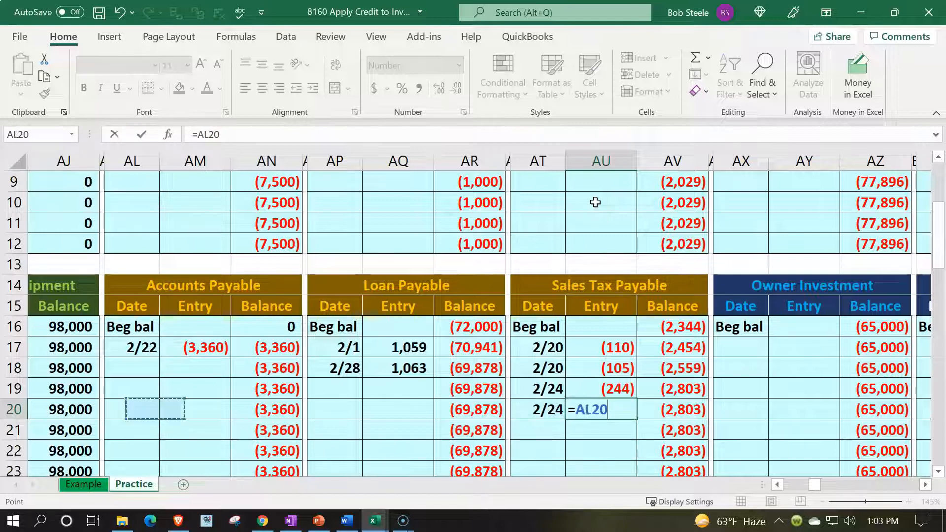
{"action": "key", "text": "Left"}
{"action": "key", "text": "Left"}
{"action": "key", "text": "Left"}
{"action": "key", "text": "Left"}
{"action": "key", "text": "Left"}
{"action": "key", "text": "Left"}
{"action": "key", "text": "Left"}
{"action": "key", "text": "Left"}
{"action": "key", "text": "Left"}
{"action": "key", "text": "Left"}
{"action": "key", "text": "Left"}
{"action": "key", "text": "Down"}
{"action": "key", "text": "Down"}
{"action": "key", "text": "Down"}
{"action": "key", "text": "Down"}
{"action": "key", "text": "Down"}
{"action": "key", "text": "Down"}
{"action": "key", "text": "Down"}
{"action": "key", "text": "Down"}
{"action": "key", "text": "Down"}
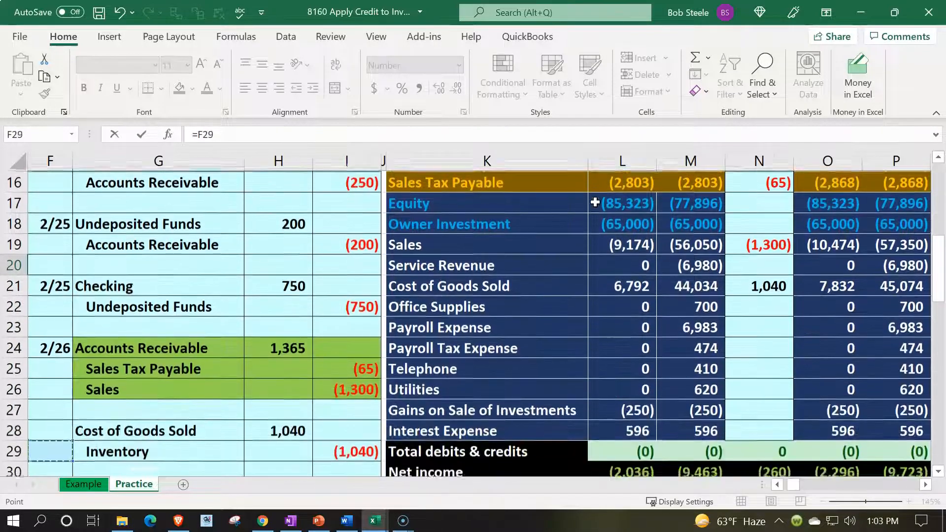
{"action": "key", "text": "Right"}
{"action": "key", "text": "Right"}
{"action": "key", "text": "Right"}
{"action": "key", "text": "Up"}
{"action": "key", "text": "Up"}
{"action": "key", "text": "Up"}
{"action": "key", "text": "Up"}
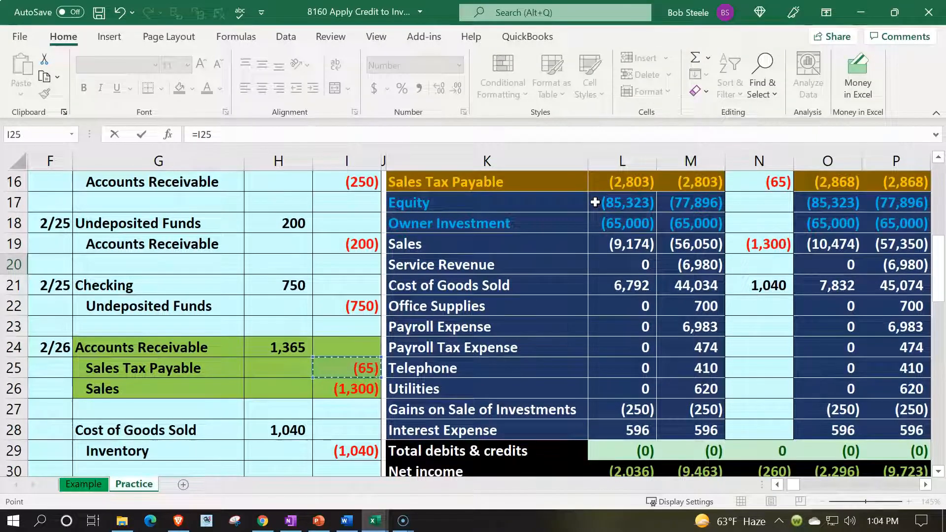
{"action": "key", "text": "Return"}
Step: Check the Sales Tax Payable ledger balance in AV20 against the account's ending balance on the trial balance
{"action": "key", "text": "Right"}
{"action": "key", "text": "Right"}
{"action": "key", "text": "Right"}
{"action": "key", "text": "Up"}
{"action": "key", "text": "Left"}
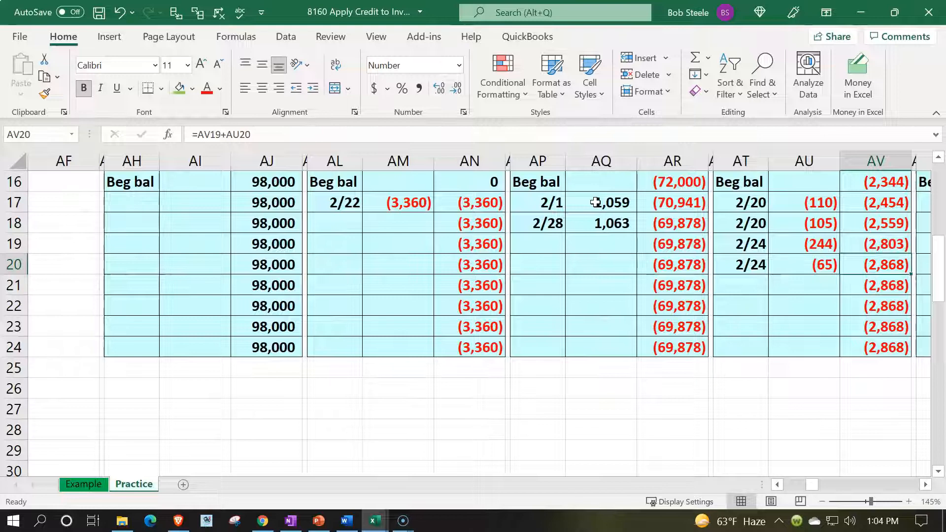
{"action": "key", "text": "Left"}
{"action": "key", "text": "Left"}
{"action": "key", "text": "Left"}
{"action": "key", "text": "Left"}
{"action": "key", "text": "Left"}
{"action": "key", "text": "Left"}
{"action": "key", "text": "Left"}
{"action": "key", "text": "Left"}
{"action": "key", "text": "Left"}
{"action": "key", "text": "Left"}
{"action": "key", "text": "Left"}
{"action": "key", "text": "Left"}
{"action": "key", "text": "Left"}
{"action": "key", "text": "Left"}
{"action": "key", "text": "Left"}
{"action": "key", "text": "Left"}
{"action": "key", "text": "Left"}
{"action": "key", "text": "Left"}
{"action": "key", "text": "Left"}
{"action": "key", "text": "Left"}
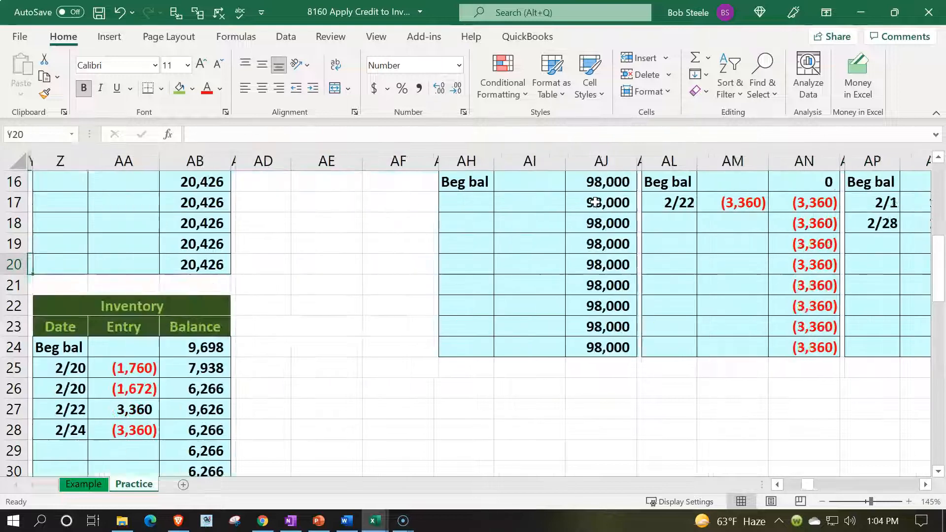
{"action": "key", "text": "Left"}
{"action": "key", "text": "Left"}
{"action": "key", "text": "Left"}
{"action": "key", "text": "Left"}
{"action": "key", "text": "Left"}
{"action": "key", "text": "Left"}
{"action": "key", "text": "Left"}
{"action": "key", "text": "Up"}
{"action": "key", "text": "Up"}
{"action": "key", "text": "Up"}
{"action": "key", "text": "Up"}
{"action": "key", "text": "Up"}
{"action": "key", "text": "Up"}
{"action": "key", "text": "Left"}
{"action": "key", "text": "Left"}
{"action": "key", "text": "Left"}
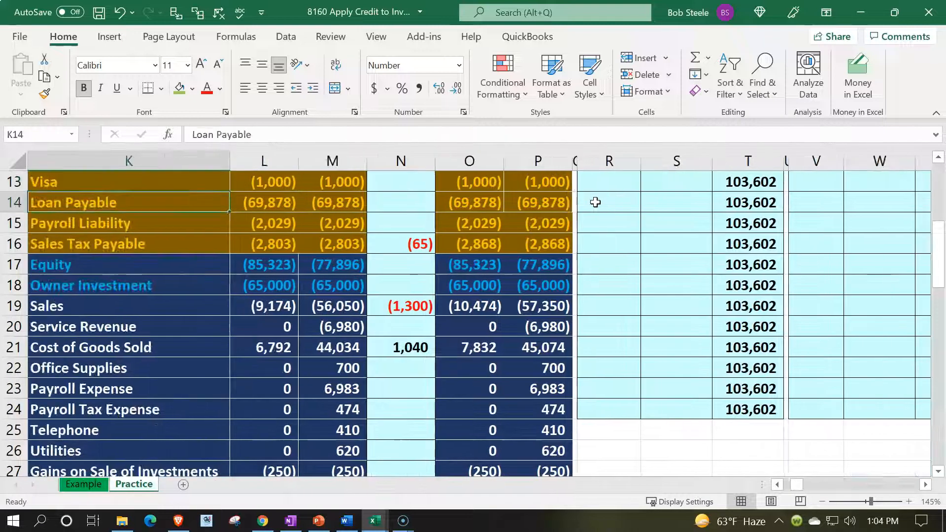
Step: Trace the Sales Tax Payable row of the trial balance across to its ending balance in P16
{"action": "key", "text": "Right"}
{"action": "key", "text": "Right"}
{"action": "key", "text": "Right"}
{"action": "key", "text": "Right"}
{"action": "key", "text": "Down"}
{"action": "key", "text": "Down"}
{"action": "key", "text": "Right"}
Step: Locate the Sales line of the 2/26 journal entry in G26:I26 on the Example sheet
{"action": "key", "text": "Left"}
{"action": "key", "text": "Left"}
{"action": "key", "text": "Left"}
{"action": "key", "text": "Left"}
{"action": "key", "text": "Left"}
{"action": "key", "text": "Left"}
{"action": "key", "text": "Left"}
{"action": "key", "text": "Left"}
{"action": "key", "text": "Left"}
{"action": "key", "text": "Left"}
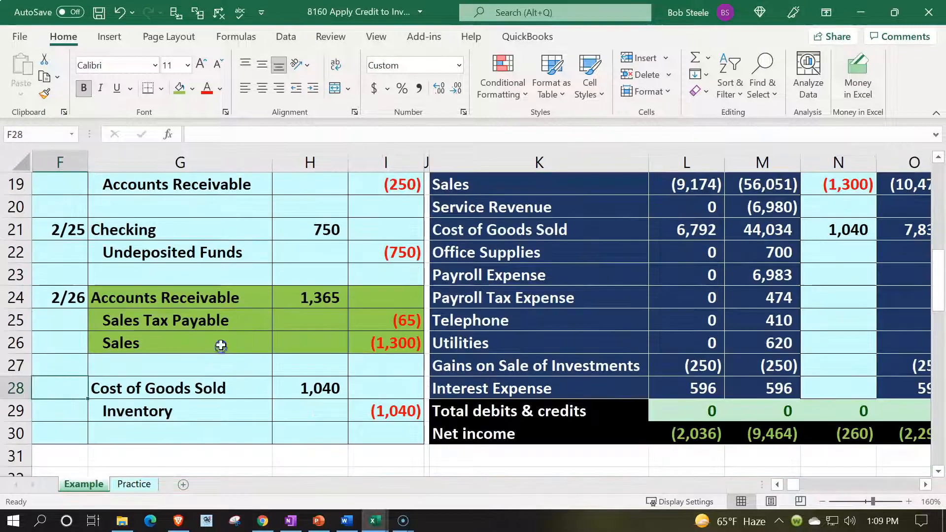
{"action": "left_click_drag", "start_coordinate": [220, 342], "coordinate": [373, 342]}
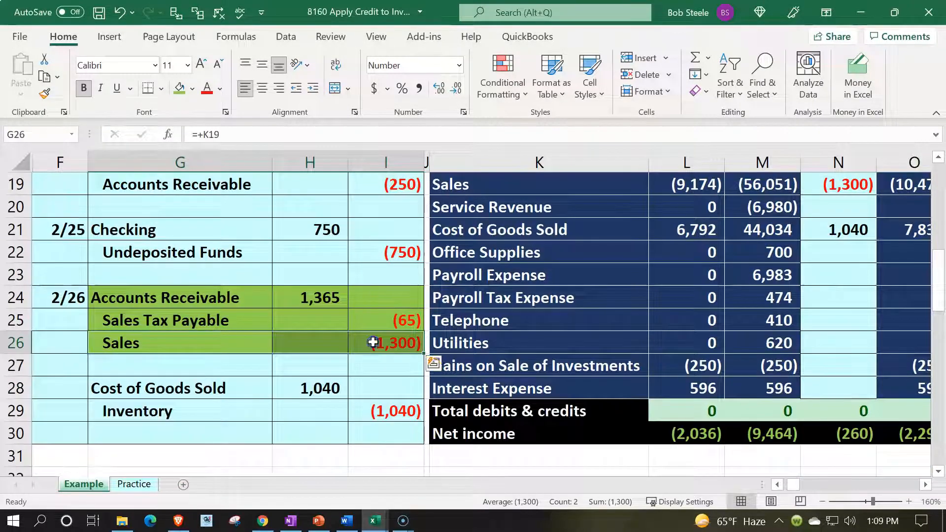
Step: Enter the date 2/26 in cell BB8, the next empty line of the Sales general ledger account
{"action": "scroll", "coordinate": [602, 387], "scroll_direction": "up", "scroll_amount": 5}
{"action": "left_click", "coordinate": [667, 313]}
{"action": "scroll", "coordinate": [666, 315], "scroll_direction": "up", "scroll_amount": 1}
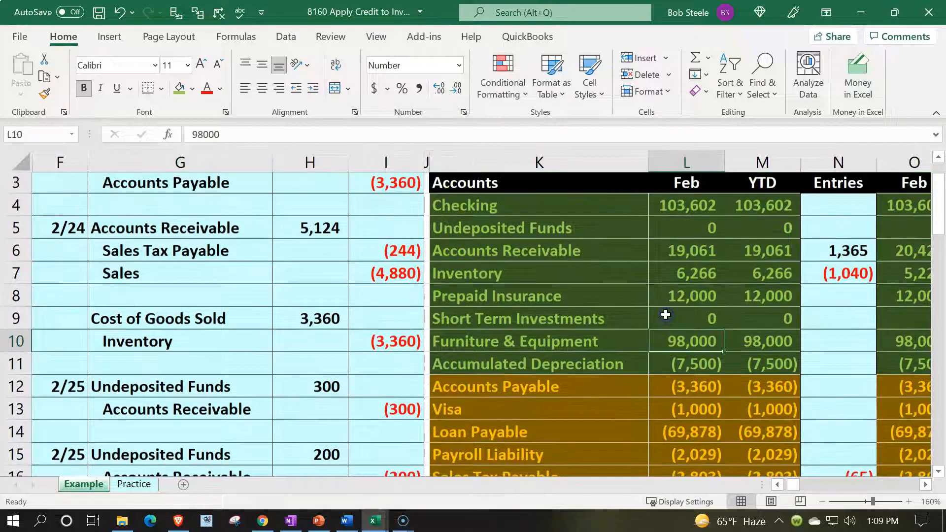
{"action": "scroll", "coordinate": [665, 315], "scroll_direction": "up", "scroll_amount": 1}
{"action": "key", "text": "Right"}
{"action": "key", "text": "Right"}
{"action": "key", "text": "Right"}
{"action": "key", "text": "Right"}
{"action": "key", "text": "Right"}
{"action": "key", "text": "Right"}
{"action": "key", "text": "Right"}
{"action": "key", "text": "Right"}
{"action": "key", "text": "Right"}
{"action": "key", "text": "Right"}
{"action": "key", "text": "Right"}
{"action": "key", "text": "Right"}
{"action": "key", "text": "Right"}
{"action": "key", "text": "Right"}
{"action": "key", "text": "Right"}
{"action": "key", "text": "Right"}
{"action": "key", "text": "Right"}
{"action": "key", "text": "Right"}
{"action": "key", "text": "Right"}
{"action": "key", "text": "Right"}
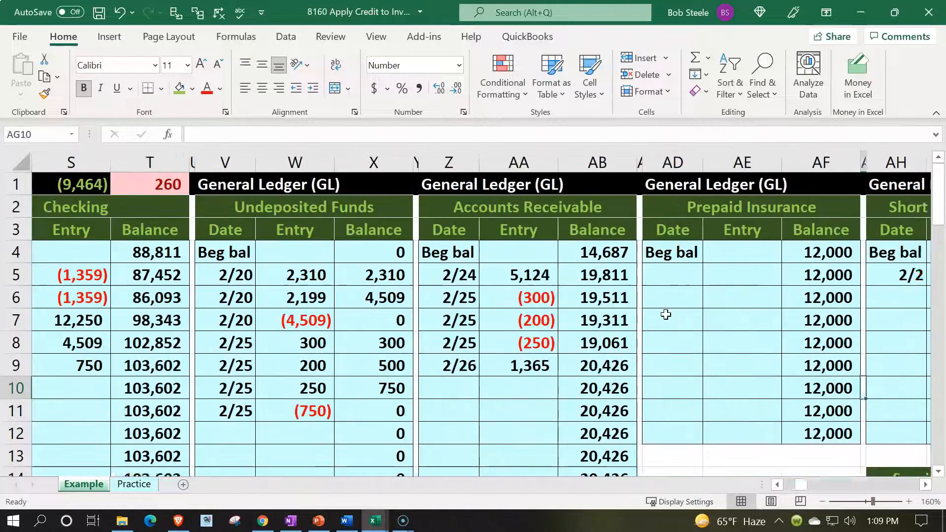
{"action": "key", "text": "Right"}
{"action": "key", "text": "Right"}
{"action": "key", "text": "Right"}
{"action": "key", "text": "Right"}
{"action": "key", "text": "Right"}
{"action": "key", "text": "Right"}
{"action": "key", "text": "Right"}
{"action": "key", "text": "Right"}
{"action": "key", "text": "Right"}
{"action": "key", "text": "Right"}
{"action": "key", "text": "Right"}
{"action": "key", "text": "Right"}
{"action": "key", "text": "Right"}
{"action": "key", "text": "Right"}
{"action": "key", "text": "Right"}
{"action": "key", "text": "Right"}
{"action": "key", "text": "Right"}
{"action": "key", "text": "Right"}
{"action": "key", "text": "Right"}
{"action": "key", "text": "Right"}
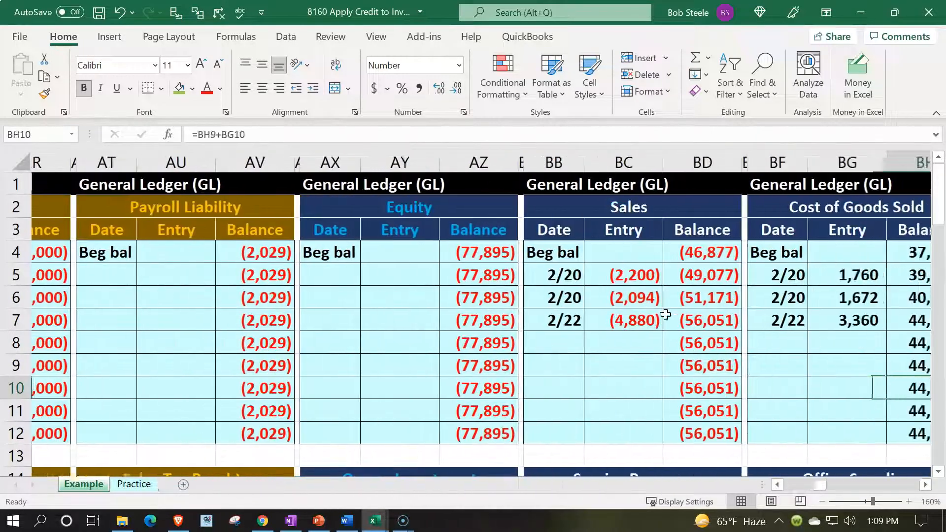
{"action": "key", "text": "Right"}
{"action": "key", "text": "Right"}
{"action": "key", "text": "Right"}
{"action": "key", "text": "Left"}
{"action": "key", "text": "Left"}
{"action": "key", "text": "Left"}
{"action": "key", "text": "Left"}
{"action": "key", "text": "Left"}
{"action": "key", "text": "Left"}
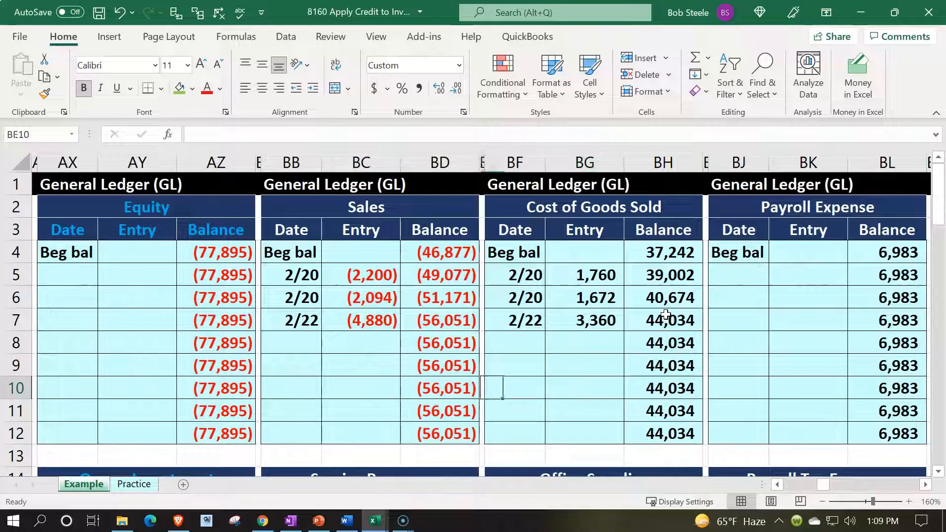
{"action": "key", "text": "Left"}
{"action": "key", "text": "Left"}
{"action": "key", "text": "Left"}
{"action": "key", "text": "Up"}
{"action": "key", "text": "Up"}
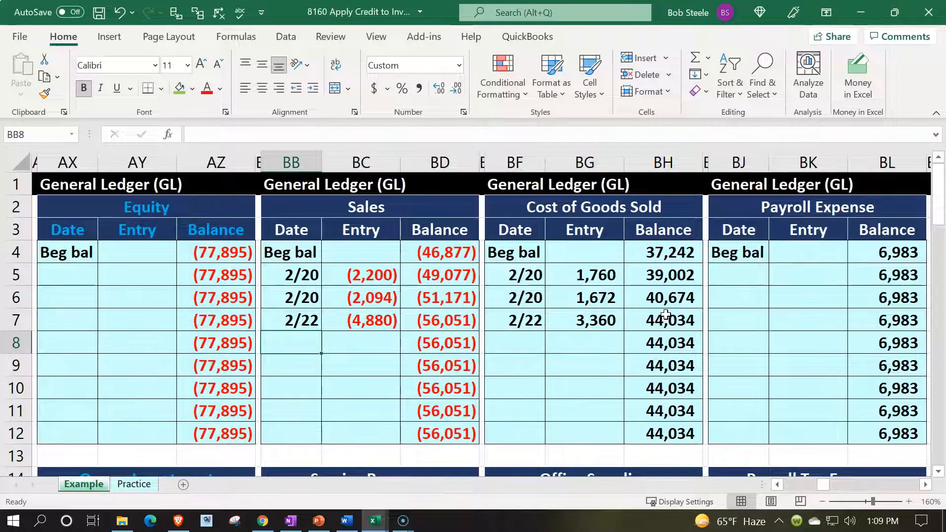
{"action": "type", "text": "2/26"}
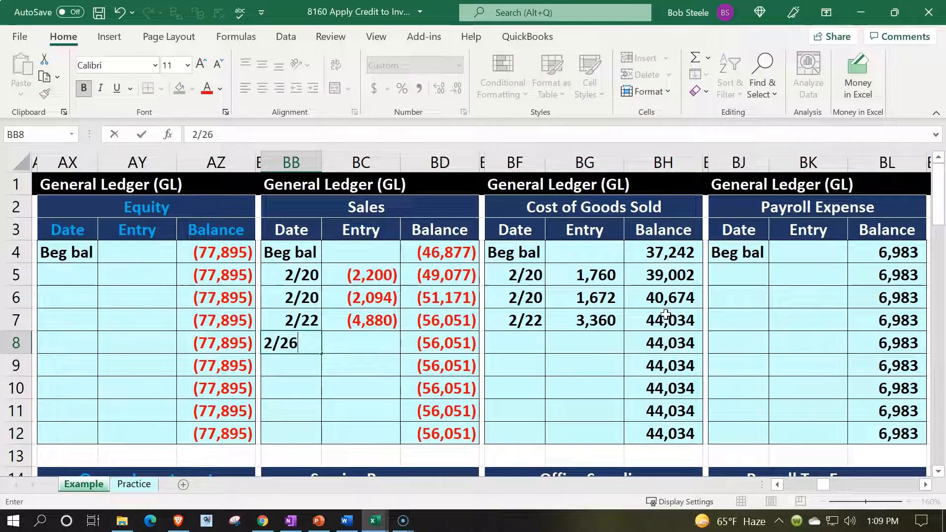
{"action": "key", "text": "Tab"}
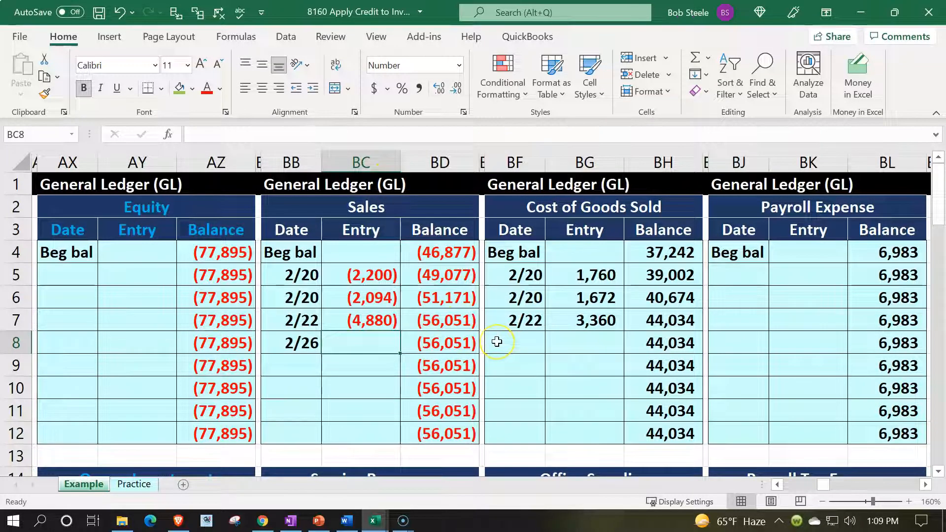
Step: Post the Sales credit of the 2/26 journal entry to the general ledger by linking Entry cell BC8 to I26
{"action": "type", "text": "="}
{"action": "key", "text": "Left"}
{"action": "key", "text": "Left"}
{"action": "key", "text": "Left"}
{"action": "key", "text": "Left"}
{"action": "key", "text": "Left"}
{"action": "key", "text": "Left"}
{"action": "key", "text": "Left"}
{"action": "key", "text": "Left"}
{"action": "key", "text": "Left"}
{"action": "key", "text": "Left"}
{"action": "key", "text": "Left"}
{"action": "key", "text": "Left"}
{"action": "key", "text": "Left"}
{"action": "key", "text": "Left"}
{"action": "key", "text": "Left"}
{"action": "key", "text": "Left"}
{"action": "key", "text": "Left"}
{"action": "key", "text": "Left"}
{"action": "key", "text": "Left"}
{"action": "key", "text": "Left"}
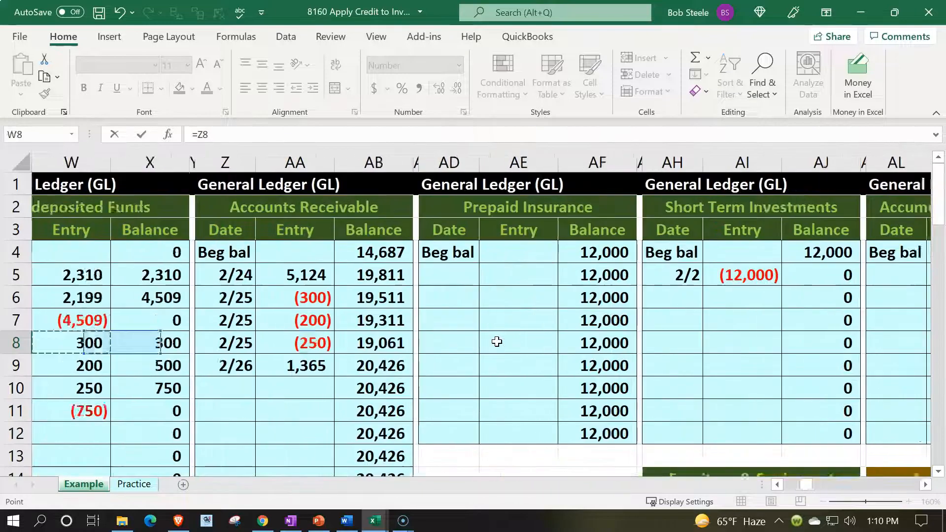
{"action": "key", "text": "Left"}
{"action": "key", "text": "Left"}
{"action": "key", "text": "Left"}
{"action": "key", "text": "Left"}
{"action": "key", "text": "Left"}
{"action": "key", "text": "Left"}
{"action": "key", "text": "Left"}
{"action": "key", "text": "Left"}
{"action": "key", "text": "Left"}
{"action": "key", "text": "Left"}
{"action": "key", "text": "Left"}
{"action": "key", "text": "Left"}
{"action": "key", "text": "Left"}
{"action": "key", "text": "Left"}
{"action": "key", "text": "Left"}
{"action": "key", "text": "Left"}
{"action": "key", "text": "Left"}
{"action": "key", "text": "Down"}
{"action": "key", "text": "Down"}
{"action": "key", "text": "Down"}
{"action": "key", "text": "Down"}
{"action": "key", "text": "Down"}
{"action": "key", "text": "Down"}
{"action": "key", "text": "Down"}
{"action": "key", "text": "Down"}
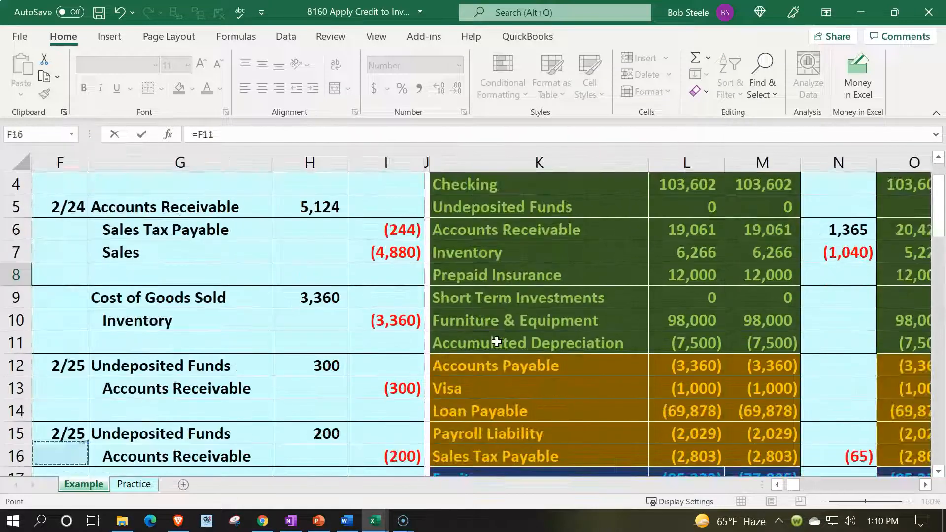
{"action": "key", "text": "Down"}
{"action": "key", "text": "Down"}
{"action": "key", "text": "Down"}
{"action": "key", "text": "Down"}
{"action": "key", "text": "Down"}
{"action": "key", "text": "Down"}
{"action": "key", "text": "Down"}
{"action": "key", "text": "Down"}
{"action": "key", "text": "Down"}
{"action": "key", "text": "Down"}
{"action": "key", "text": "Down"}
{"action": "key", "text": "Down"}
{"action": "key", "text": "Right"}
{"action": "key", "text": "Right"}
{"action": "key", "text": "Right"}
{"action": "key", "text": "Up"}
{"action": "key", "text": "Up"}
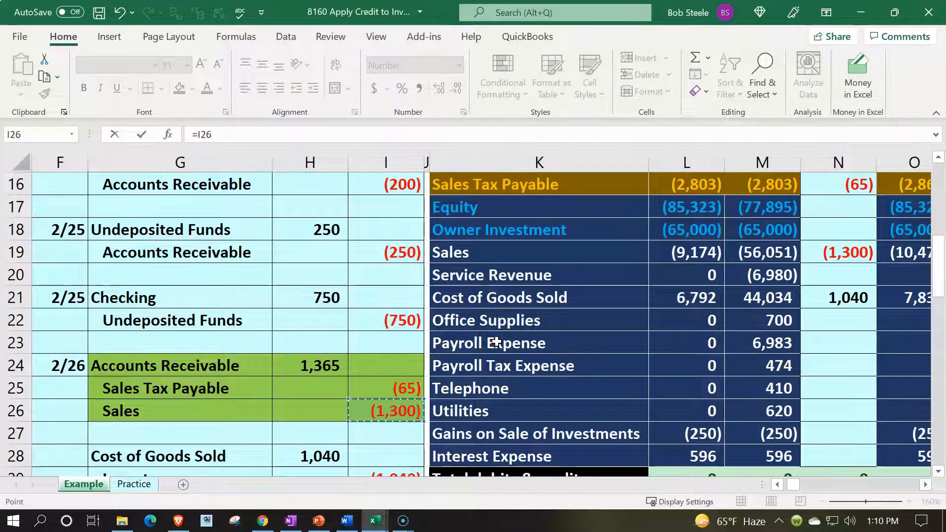
{"action": "key", "text": "Return"}
Step: Review the Sales general ledger account's running balance in BD8 and its posted entries in BC5:BC8
{"action": "key", "text": "Right"}
{"action": "key", "text": "Right"}
{"action": "key", "text": "Right"}
{"action": "key", "text": "Up"}
{"action": "key", "text": "Up"}
{"action": "key", "text": "Up"}
{"action": "key", "text": "Up"}
{"action": "key", "text": "Up"}
{"action": "key", "text": "Up"}
{"action": "key", "text": "Up"}
{"action": "key", "text": "Up"}
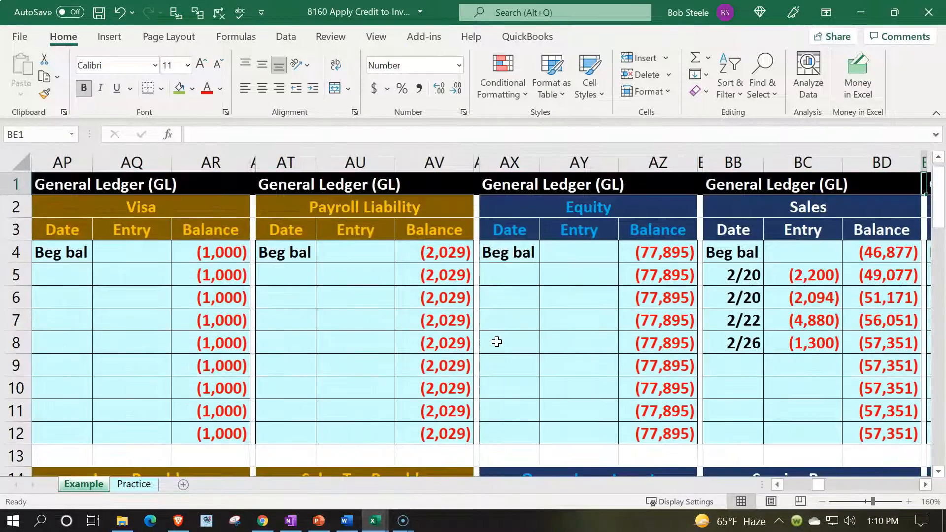
{"action": "key", "text": "Down"}
{"action": "key", "text": "Down"}
{"action": "key", "text": "Down"}
{"action": "key", "text": "Down"}
{"action": "key", "text": "Down"}
{"action": "key", "text": "Down"}
{"action": "key", "text": "Left"}
{"action": "key", "text": "Down"}
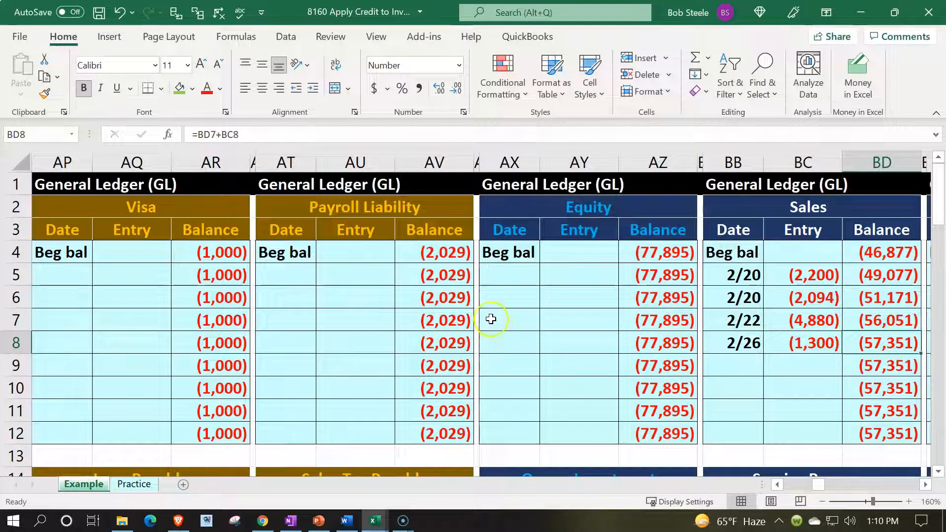
{"action": "left_click_drag", "start_coordinate": [816, 271], "coordinate": [808, 341]}
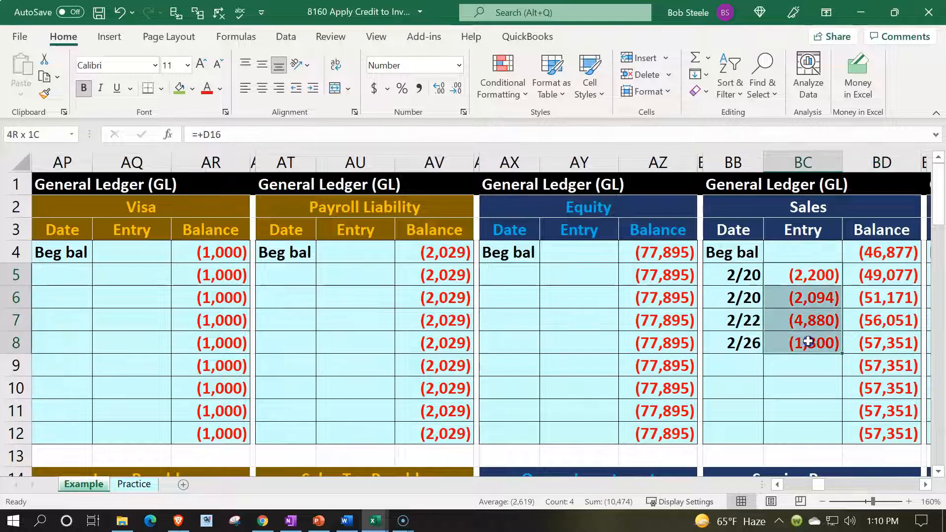
Step: Compare the Sales ledger balance with the ending balances for Sales in O19 and P19 of the trial balance
{"action": "left_click", "coordinate": [695, 336]}
{"action": "key", "text": "Left"}
{"action": "key", "text": "Left"}
{"action": "key", "text": "Left"}
{"action": "key", "text": "Left"}
{"action": "key", "text": "Left"}
{"action": "key", "text": "Left"}
{"action": "key", "text": "Left"}
{"action": "key", "text": "Left"}
{"action": "key", "text": "Left"}
{"action": "key", "text": "Left"}
{"action": "key", "text": "Left"}
{"action": "key", "text": "Left"}
{"action": "key", "text": "Left"}
{"action": "key", "text": "Left"}
{"action": "key", "text": "Left"}
{"action": "key", "text": "Left"}
{"action": "key", "text": "Left"}
{"action": "key", "text": "Left"}
{"action": "key", "text": "Left"}
{"action": "key", "text": "Left"}
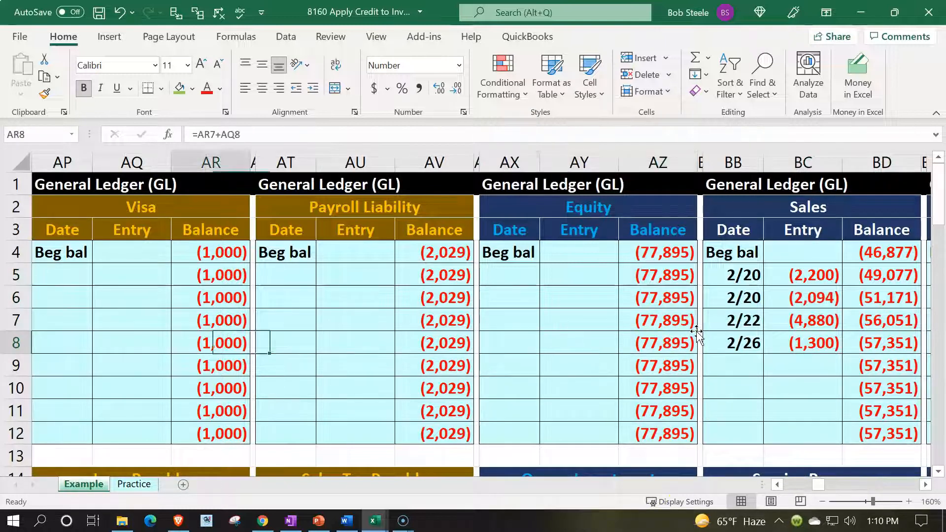
{"action": "key", "text": "Left"}
{"action": "key", "text": "Left"}
{"action": "key", "text": "Left"}
{"action": "key", "text": "Left"}
{"action": "key", "text": "Left"}
{"action": "key", "text": "Left"}
{"action": "key", "text": "Left"}
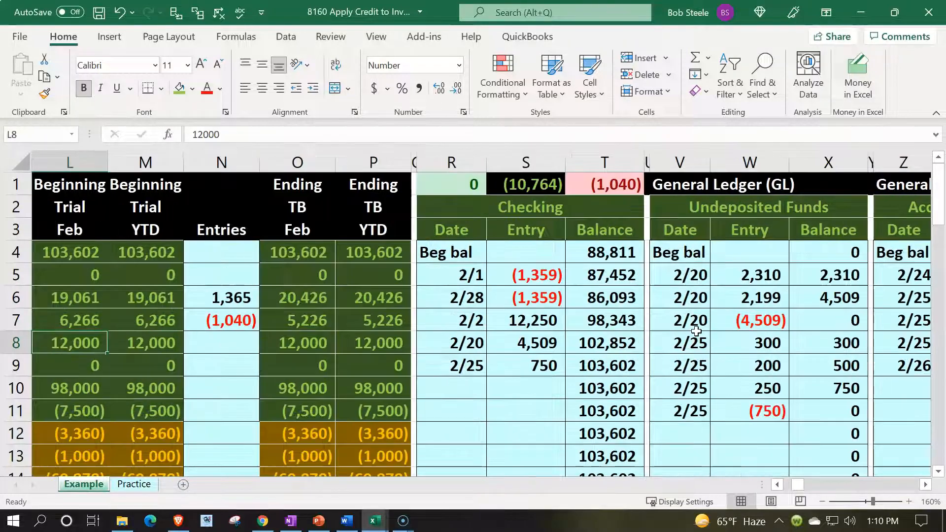
{"action": "scroll", "coordinate": [422, 383], "scroll_direction": "down", "scroll_amount": 4}
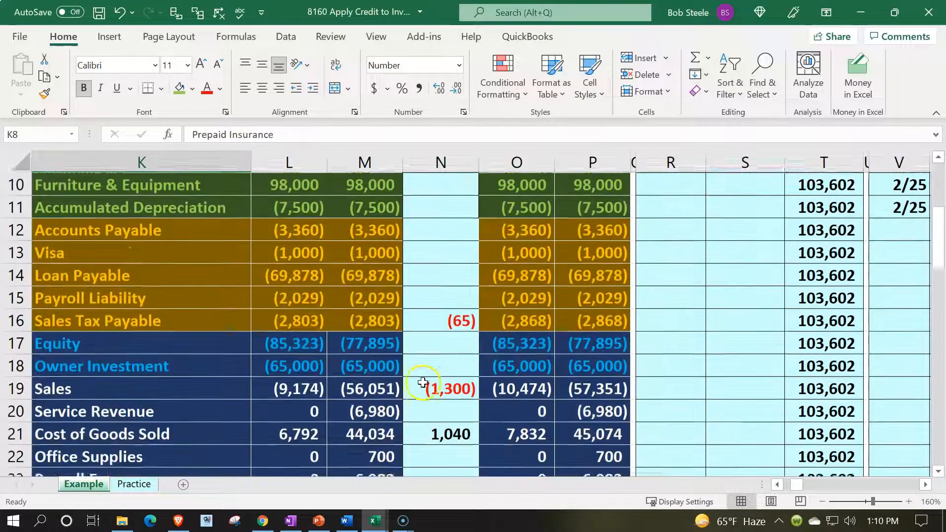
{"action": "left_click", "coordinate": [523, 319]}
{"action": "left_click", "coordinate": [602, 320]}
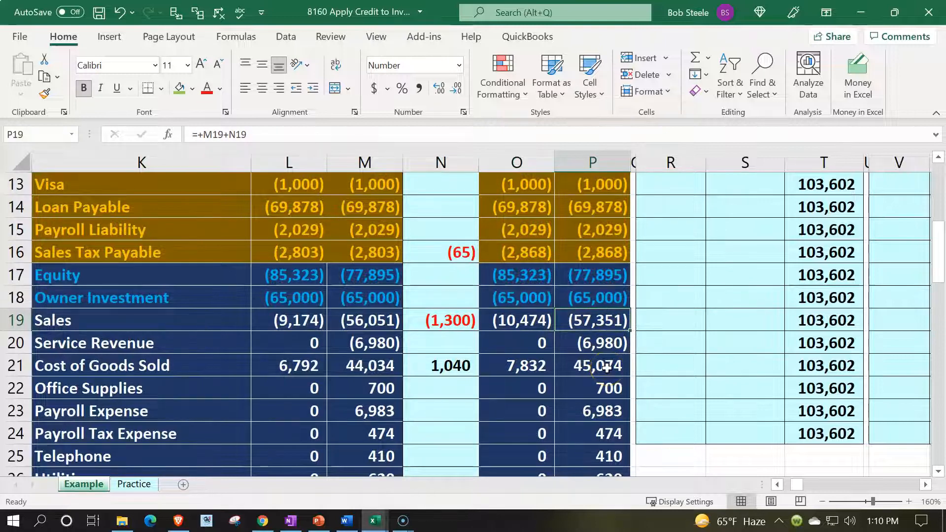
Step: Change the fill of the posted 2/26 journal entry lines in G24:I26 to the sheet's light blue using a standard palette colour
{"action": "key", "text": "Left"}
{"action": "key", "text": "Left"}
{"action": "key", "text": "Left"}
{"action": "key", "text": "Left"}
{"action": "key", "text": "Left"}
{"action": "key", "text": "Left"}
{"action": "key", "text": "Left"}
{"action": "key", "text": "Left"}
{"action": "key", "text": "Left"}
{"action": "key", "text": "Left"}
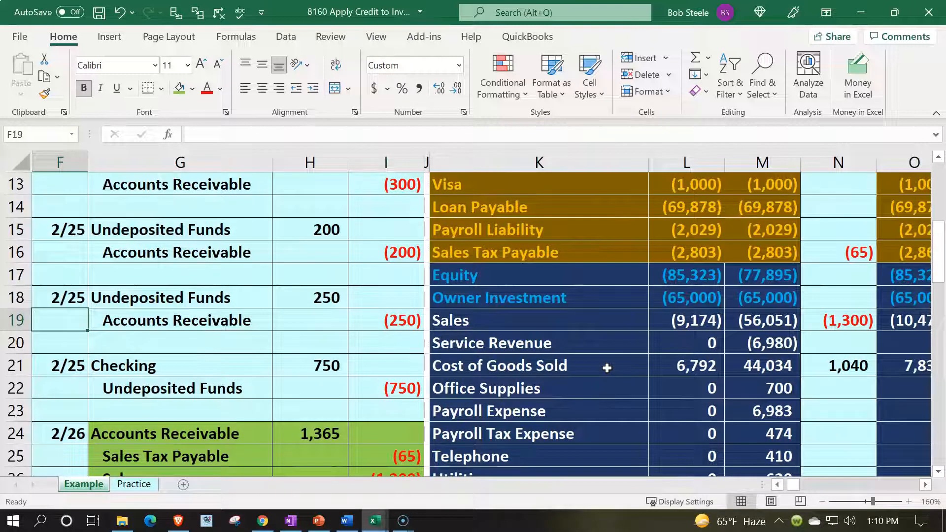
{"action": "scroll", "coordinate": [273, 403], "scroll_direction": "down", "scroll_amount": 2}
{"action": "left_click_drag", "start_coordinate": [246, 298], "coordinate": [370, 334]}
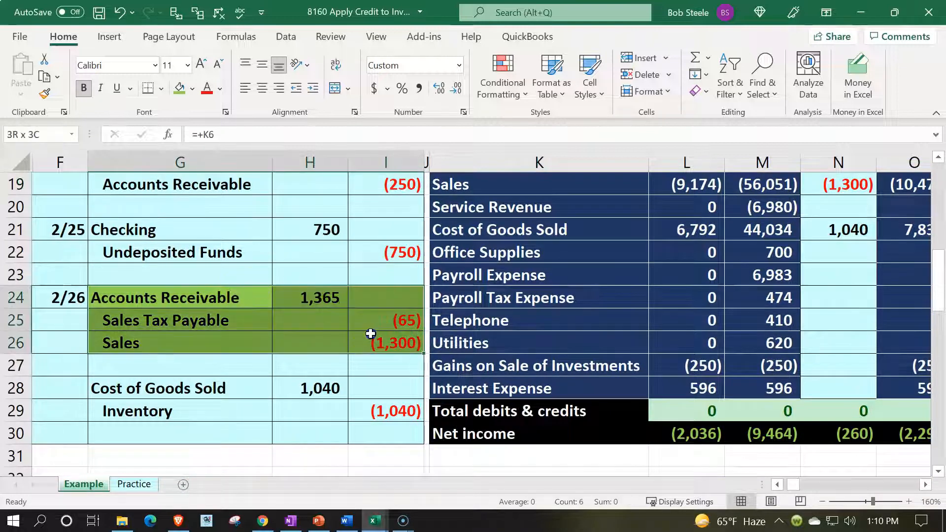
{"action": "right_click", "coordinate": [231, 320]}
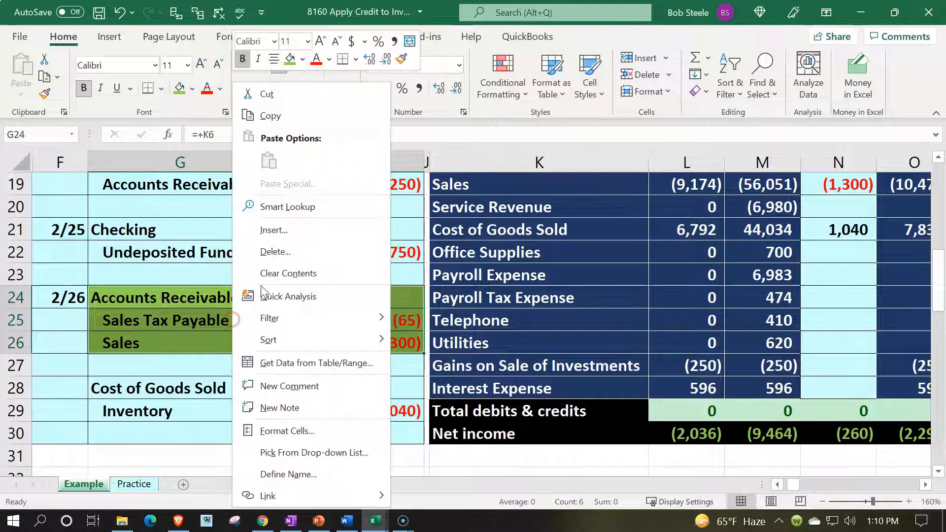
{"action": "left_click", "coordinate": [302, 58]}
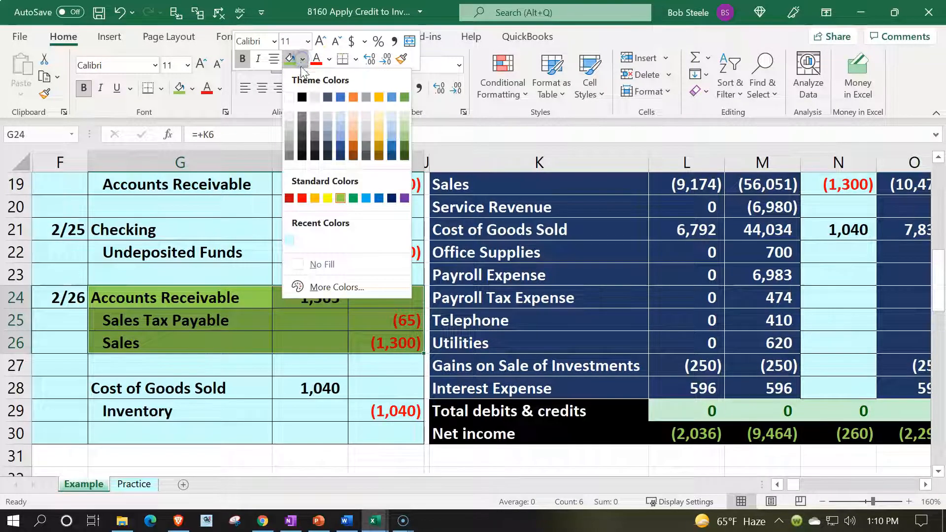
{"action": "left_click", "coordinate": [307, 286]}
{"action": "left_click", "coordinate": [209, 176]}
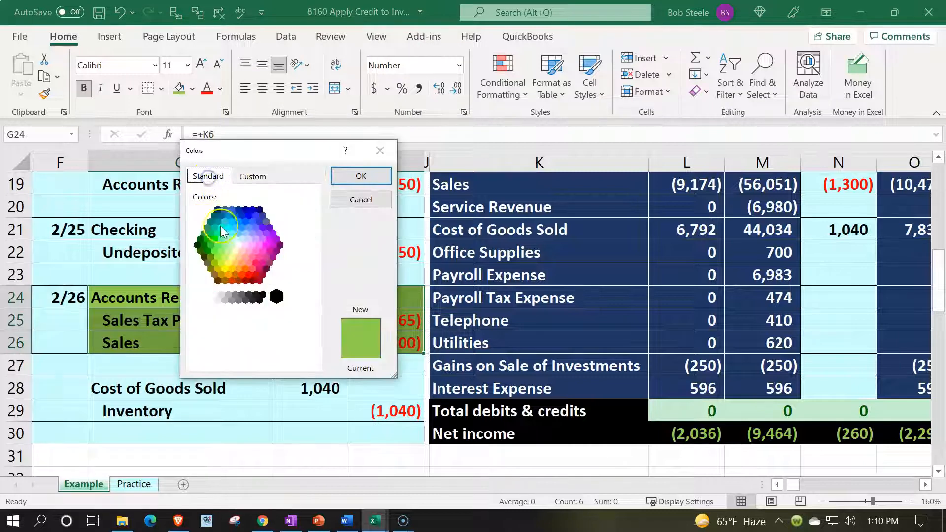
{"action": "left_click", "coordinate": [236, 240]}
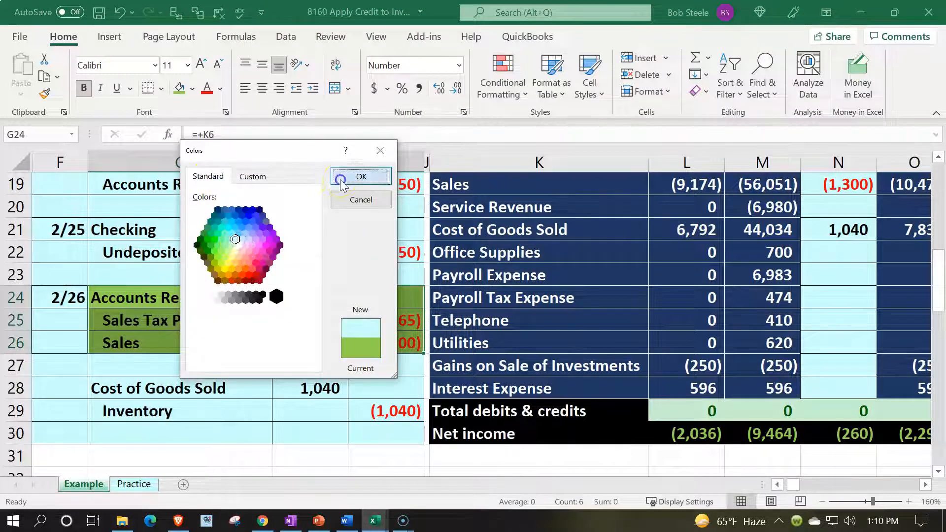
{"action": "left_click", "coordinate": [360, 176]}
Step: Locate the Cost of Goods Sold line of the 2/26 journal entry in row 28 and its trial balance account in K21
{"action": "left_click", "coordinate": [223, 389]}
{"action": "left_click_drag", "start_coordinate": [223, 389], "coordinate": [357, 404]}
{"action": "left_click_drag", "start_coordinate": [258, 390], "coordinate": [341, 396]}
{"action": "left_click", "coordinate": [515, 226]}
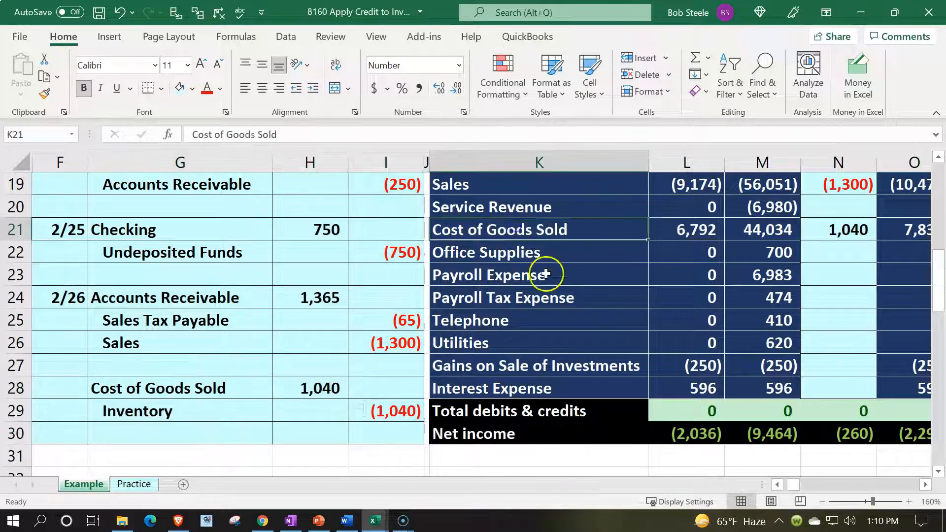
Step: Enter the date 2/26 in cell BF8, the next empty line of the Cost of Goods Sold general ledger account
{"action": "scroll", "coordinate": [545, 270], "scroll_direction": "up", "scroll_amount": 3}
{"action": "left_click", "coordinate": [699, 236]}
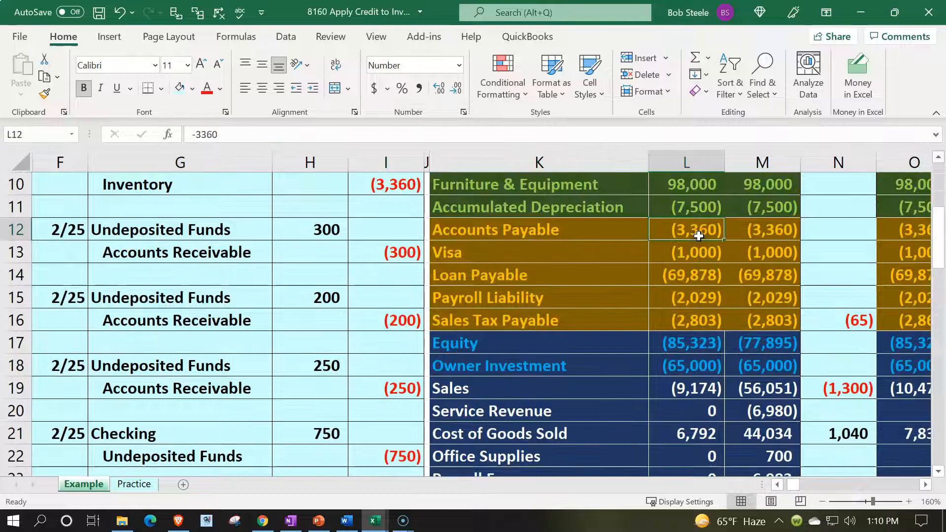
{"action": "key", "text": "Right"}
{"action": "key", "text": "Right"}
{"action": "key", "text": "Right"}
{"action": "key", "text": "Right"}
{"action": "key", "text": "Right"}
{"action": "key", "text": "Right"}
{"action": "key", "text": "Right"}
{"action": "key", "text": "Right"}
{"action": "key", "text": "Right"}
{"action": "key", "text": "Right"}
{"action": "key", "text": "Right"}
{"action": "key", "text": "Right"}
{"action": "key", "text": "Right"}
{"action": "key", "text": "Right"}
{"action": "key", "text": "Right"}
{"action": "key", "text": "Right"}
{"action": "key", "text": "Right"}
{"action": "key", "text": "Right"}
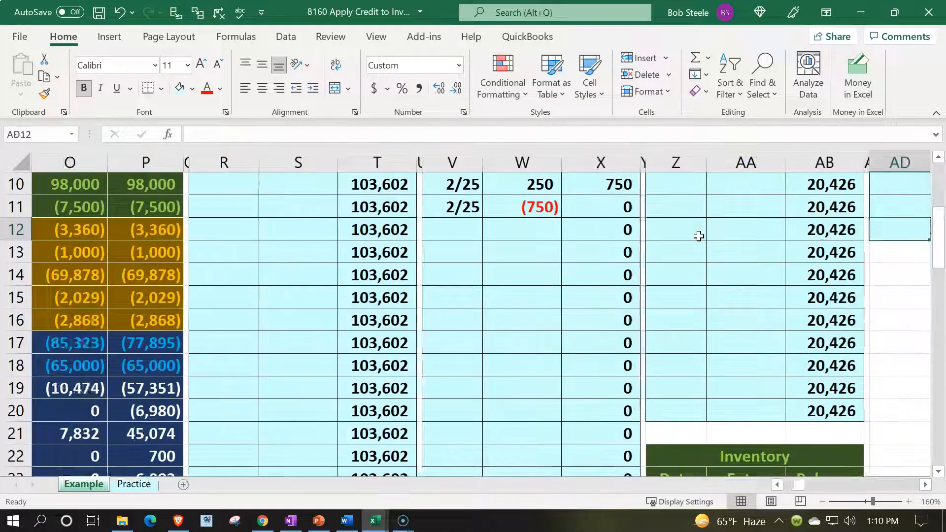
{"action": "key", "text": "Right"}
{"action": "key", "text": "Right"}
{"action": "key", "text": "Right"}
{"action": "key", "text": "Right"}
{"action": "key", "text": "Right"}
{"action": "key", "text": "Right"}
{"action": "key", "text": "Right"}
{"action": "key", "text": "Right"}
{"action": "key", "text": "Right"}
{"action": "key", "text": "Right"}
{"action": "key", "text": "Right"}
{"action": "key", "text": "Right"}
{"action": "key", "text": "Right"}
{"action": "key", "text": "Right"}
{"action": "key", "text": "Right"}
{"action": "key", "text": "Right"}
{"action": "key", "text": "Right"}
{"action": "key", "text": "Right"}
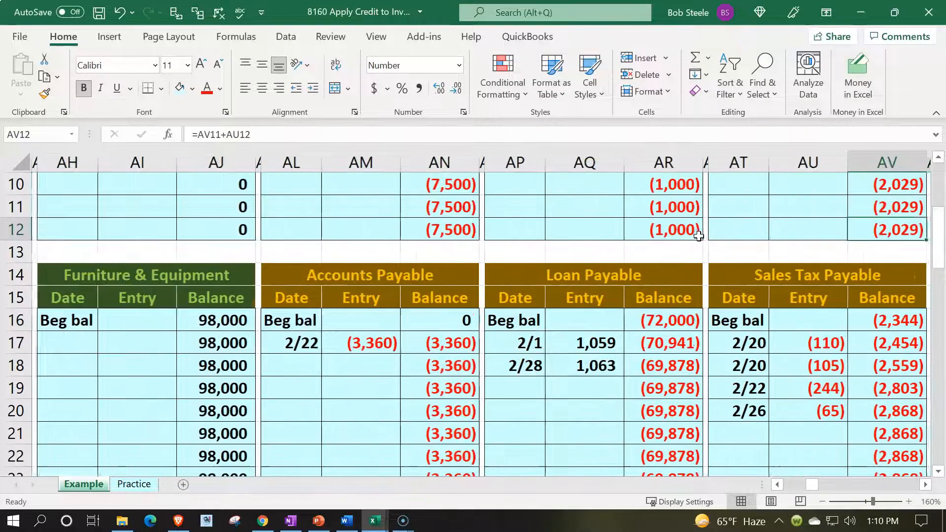
{"action": "key", "text": "Right"}
{"action": "key", "text": "Right"}
{"action": "key", "text": "Right"}
{"action": "key", "text": "Right"}
{"action": "key", "text": "Right"}
{"action": "key", "text": "Right"}
{"action": "key", "text": "Right"}
{"action": "key", "text": "Right"}
{"action": "key", "text": "Right"}
{"action": "key", "text": "Right"}
{"action": "key", "text": "Right"}
{"action": "key", "text": "Right"}
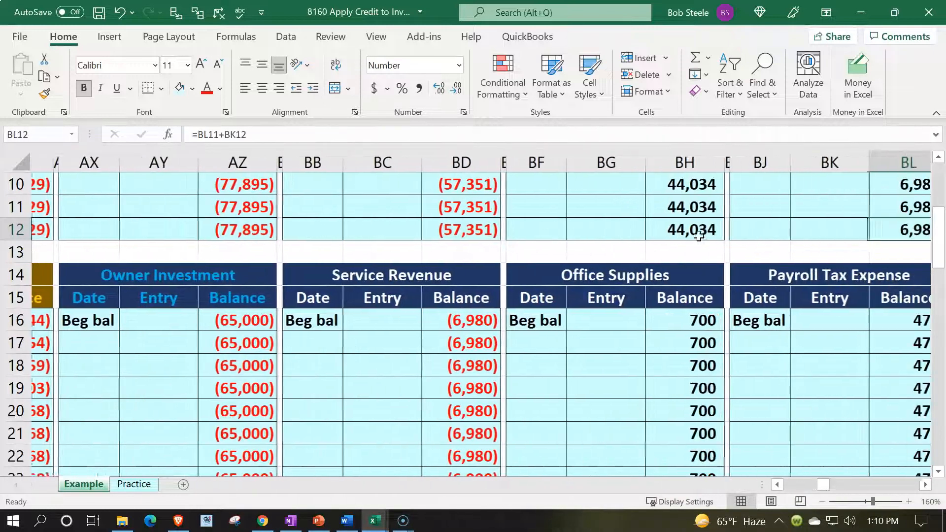
{"action": "scroll", "coordinate": [690, 246], "scroll_direction": "up", "scroll_amount": 3}
{"action": "left_click", "coordinate": [515, 346]}
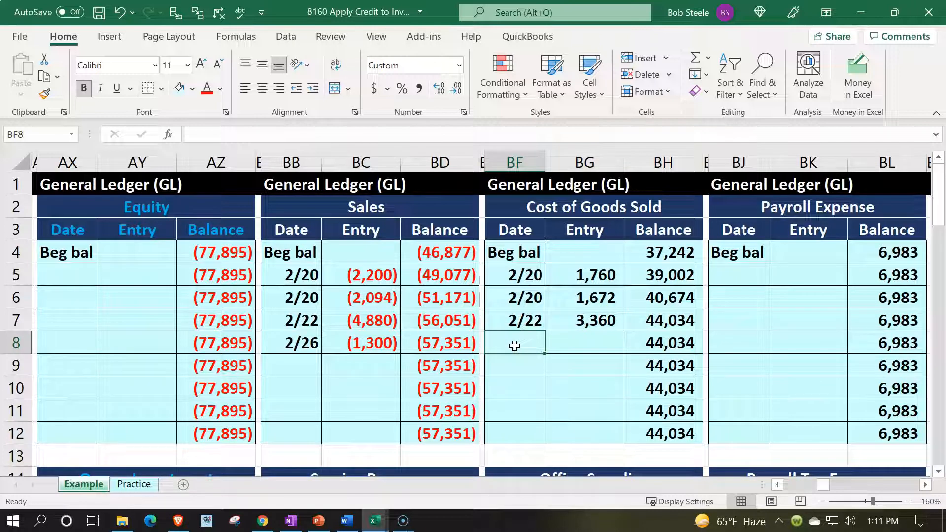
{"action": "type", "text": "2/26"}
{"action": "key", "text": "Tab"}
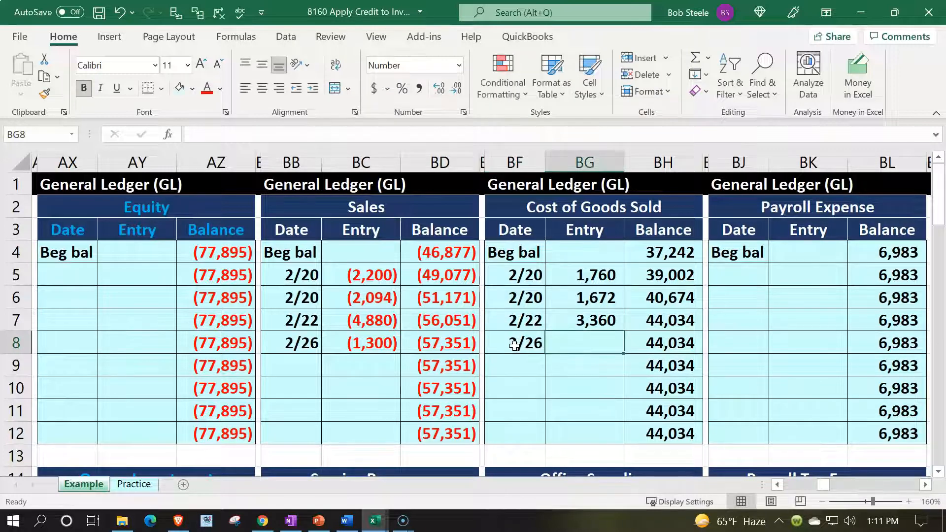
Step: Link the 2/26 entry in BG8 of the Cost of Goods Sold ledger to the journal entry debit in H28
{"action": "type", "text": "="}
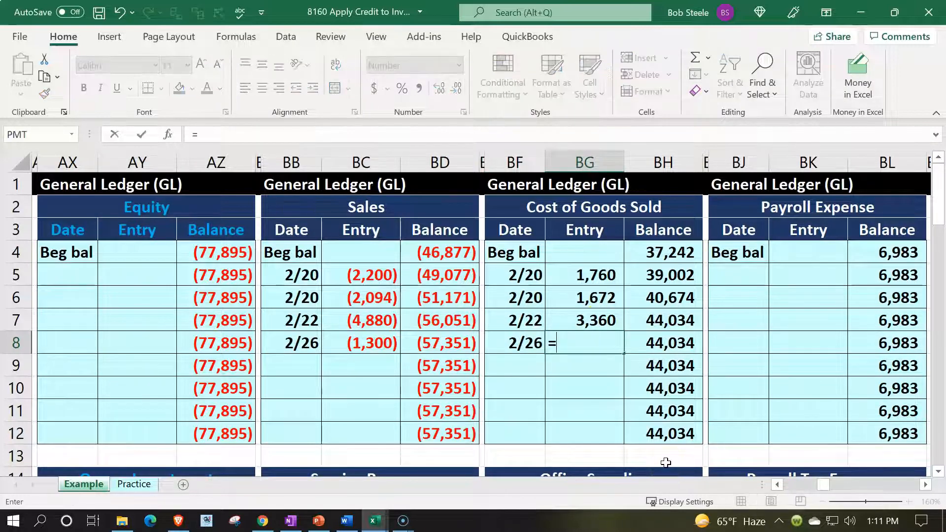
{"action": "key", "text": "Left"}
{"action": "key", "text": "Left"}
{"action": "key", "text": "Left"}
{"action": "key", "text": "Left"}
{"action": "key", "text": "Left"}
{"action": "key", "text": "Left"}
{"action": "key", "text": "Left"}
{"action": "key", "text": "Left"}
{"action": "key", "text": "Left"}
{"action": "key", "text": "Left"}
{"action": "key", "text": "Left"}
{"action": "key", "text": "Left"}
{"action": "key", "text": "Left"}
{"action": "key", "text": "Left"}
{"action": "key", "text": "Left"}
{"action": "key", "text": "Left"}
{"action": "key", "text": "Left"}
{"action": "key", "text": "Left"}
{"action": "key", "text": "Left"}
{"action": "key", "text": "Left"}
{"action": "key", "text": "Left"}
{"action": "key", "text": "Left"}
{"action": "key", "text": "Left"}
{"action": "key", "text": "Left"}
{"action": "key", "text": "Left"}
{"action": "key", "text": "Left"}
{"action": "key", "text": "Left"}
{"action": "key", "text": "Left"}
{"action": "key", "text": "Left"}
{"action": "key", "text": "Left"}
{"action": "key", "text": "Left"}
{"action": "key", "text": "Left"}
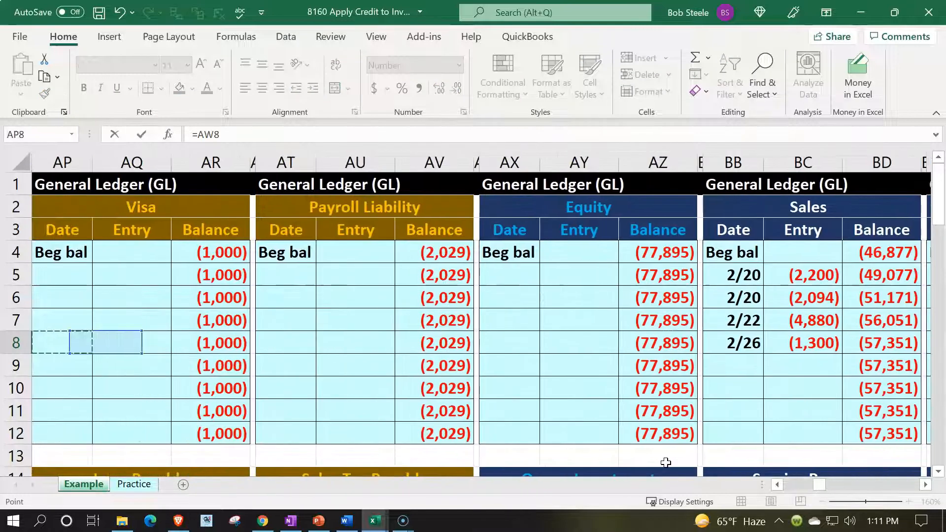
{"action": "key", "text": "Left"}
{"action": "key", "text": "Left"}
{"action": "key", "text": "Left"}
{"action": "key", "text": "Left"}
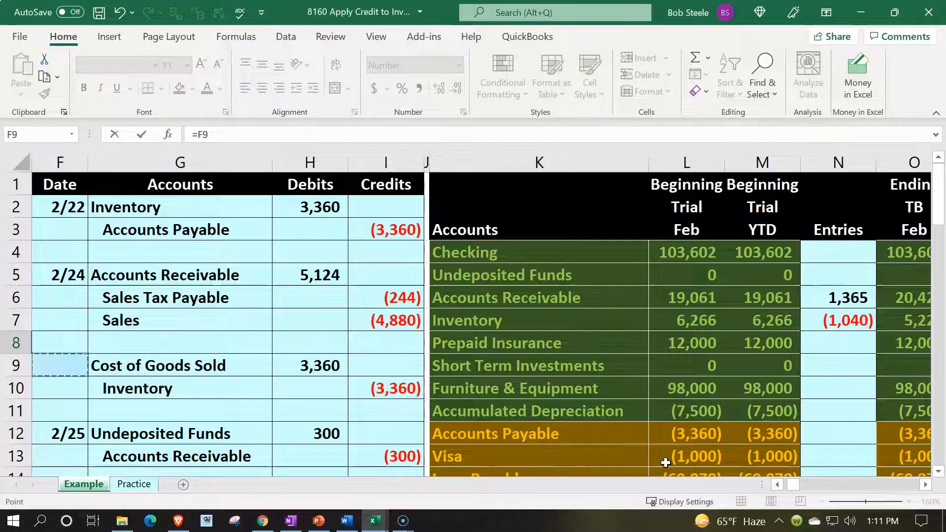
{"action": "key", "text": "Down"}
{"action": "key", "text": "Down"}
{"action": "key", "text": "Down"}
{"action": "key", "text": "Down"}
{"action": "key", "text": "Down"}
{"action": "key", "text": "Down"}
{"action": "key", "text": "Down"}
{"action": "key", "text": "Down"}
{"action": "key", "text": "Down"}
{"action": "key", "text": "Down"}
{"action": "key", "text": "Down"}
{"action": "key", "text": "Down"}
{"action": "key", "text": "Down"}
{"action": "key", "text": "Down"}
{"action": "key", "text": "Down"}
{"action": "key", "text": "Down"}
{"action": "key", "text": "Down"}
{"action": "key", "text": "Down"}
{"action": "key", "text": "Down"}
{"action": "key", "text": "Down"}
{"action": "key", "text": "Down"}
{"action": "key", "text": "Down"}
{"action": "key", "text": "Down"}
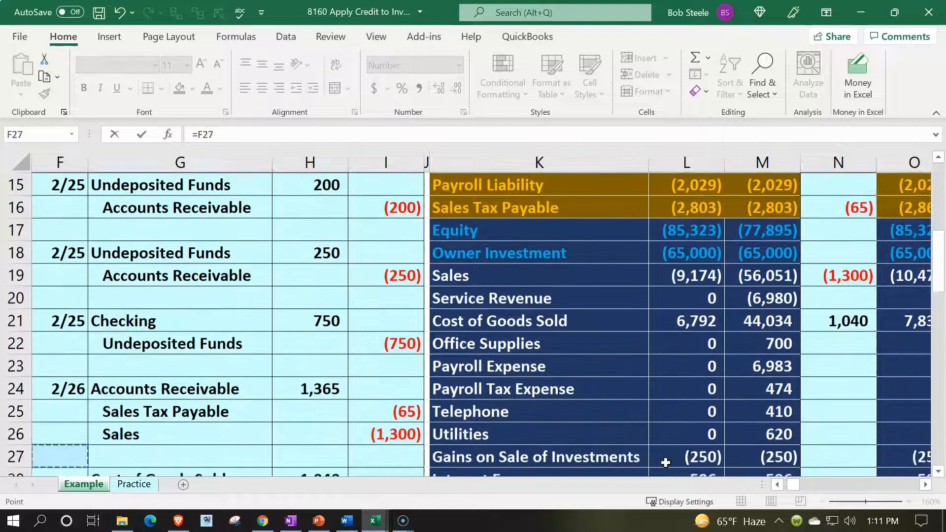
{"action": "key", "text": "Right"}
{"action": "key", "text": "Right"}
{"action": "key", "text": "Up"}
{"action": "key", "text": "Up"}
{"action": "key", "text": "Up"}
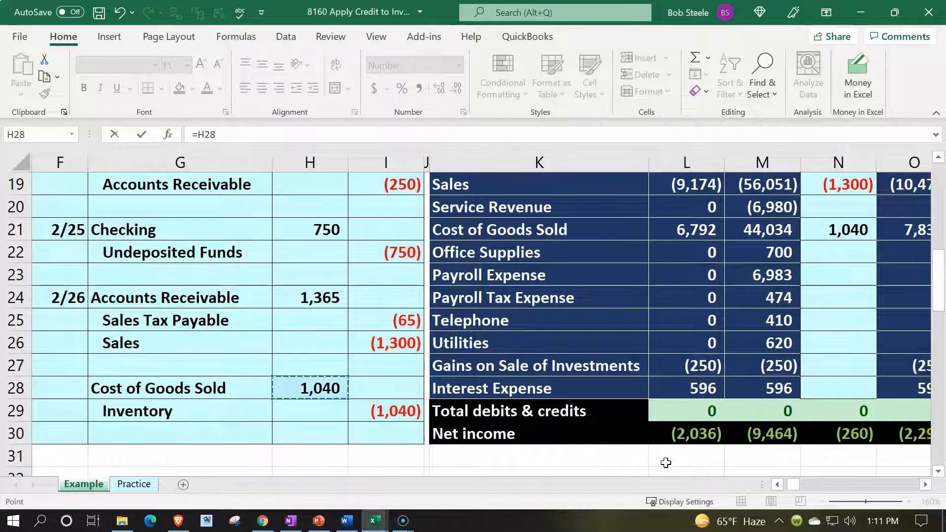
{"action": "key", "text": "Return"}
Step: Check the Cost of Goods Sold ledger balance in BH8 and the sum of the February entries in BG5:BG8
{"action": "key", "text": "Up"}
{"action": "key", "text": "Up"}
{"action": "key", "text": "Up"}
{"action": "key", "text": "Up"}
{"action": "key", "text": "Up"}
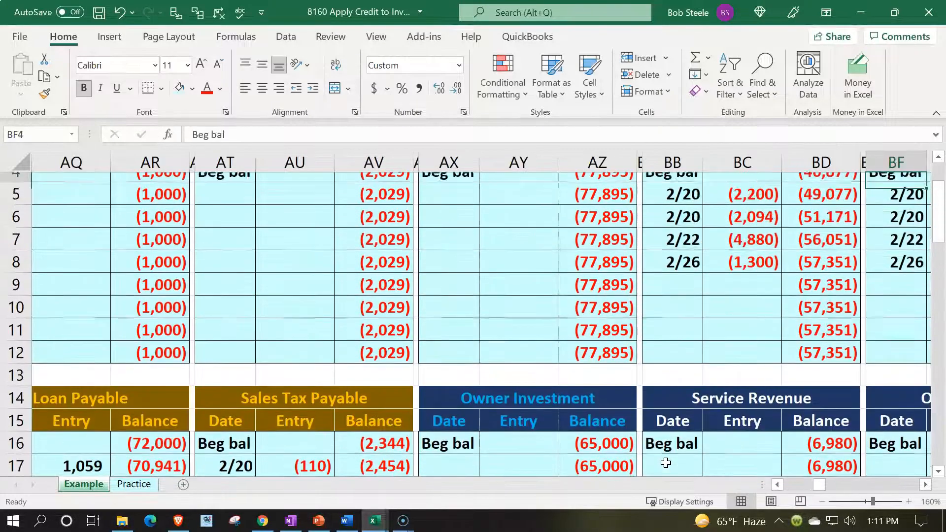
{"action": "key", "text": "Right"}
{"action": "key", "text": "Right"}
{"action": "key", "text": "Right"}
{"action": "key", "text": "Right"}
{"action": "key", "text": "Down"}
{"action": "key", "text": "Down"}
{"action": "key", "text": "Down"}
{"action": "key", "text": "Down"}
{"action": "key", "text": "Left"}
{"action": "key", "text": "Left"}
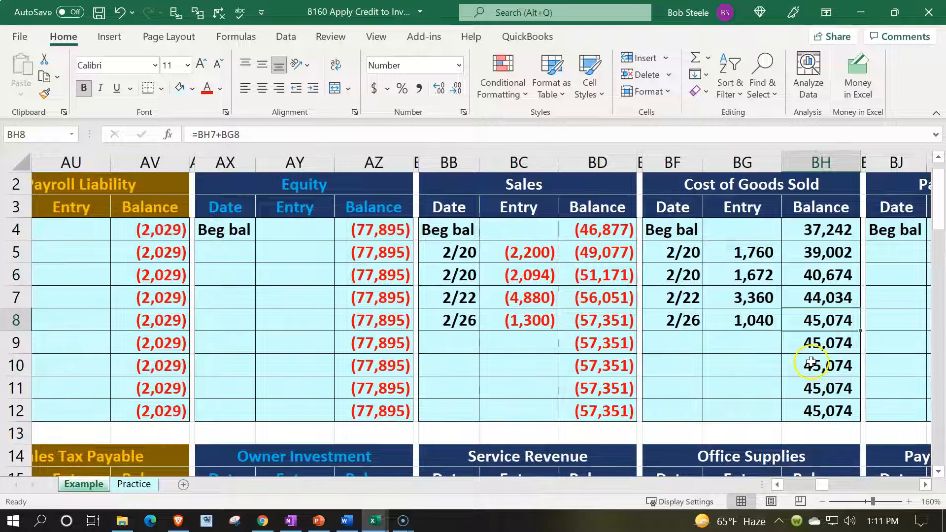
{"action": "left_click_drag", "start_coordinate": [754, 249], "coordinate": [745, 326]}
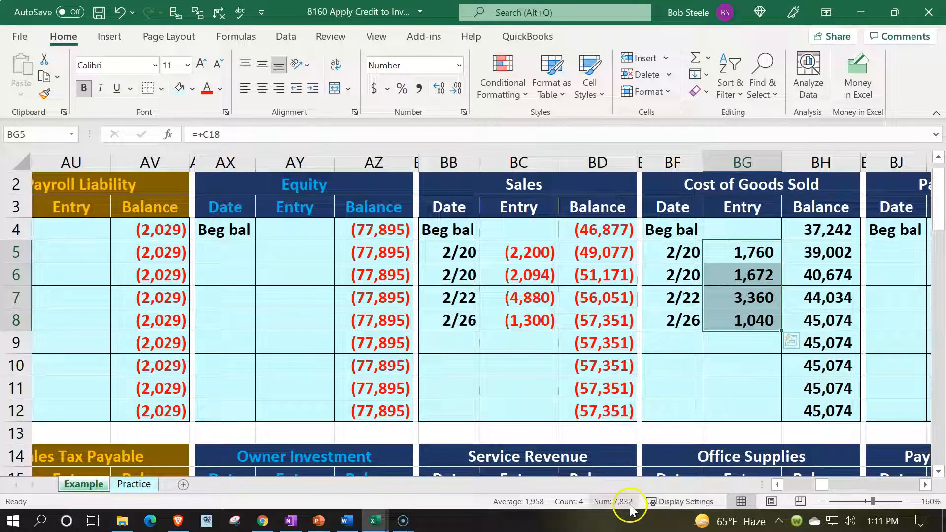
Step: Compare the Cost of Goods Sold ledger figures with the account's ending balances in O21 and P21 of the trial balance
{"action": "left_click", "coordinate": [610, 401]}
{"action": "key", "text": "Left"}
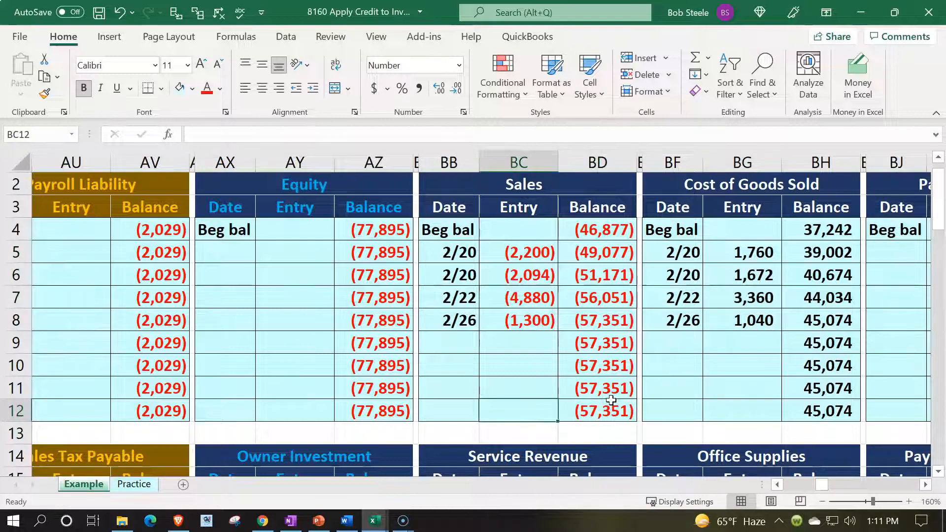
{"action": "key", "text": "Left"}
{"action": "key", "text": "Left"}
{"action": "key", "text": "Left"}
{"action": "key", "text": "Left"}
{"action": "key", "text": "Left"}
{"action": "key", "text": "Left"}
{"action": "key", "text": "Left"}
{"action": "key", "text": "Left"}
{"action": "key", "text": "Left"}
{"action": "key", "text": "Left"}
{"action": "key", "text": "Left"}
{"action": "key", "text": "Left"}
{"action": "key", "text": "Left"}
{"action": "key", "text": "Left"}
{"action": "key", "text": "Left"}
{"action": "key", "text": "Left"}
{"action": "key", "text": "Left"}
{"action": "key", "text": "Left"}
{"action": "key", "text": "Left"}
{"action": "key", "text": "Left"}
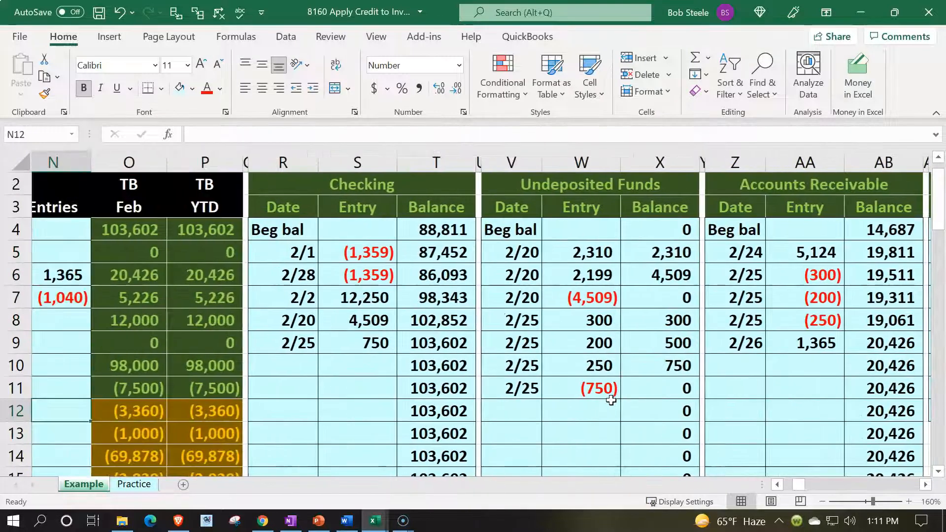
{"action": "key", "text": "Left"}
{"action": "key", "text": "Left"}
{"action": "key", "text": "Left"}
{"action": "key", "text": "Left"}
{"action": "scroll", "coordinate": [592, 392], "scroll_direction": "down", "scroll_amount": 4}
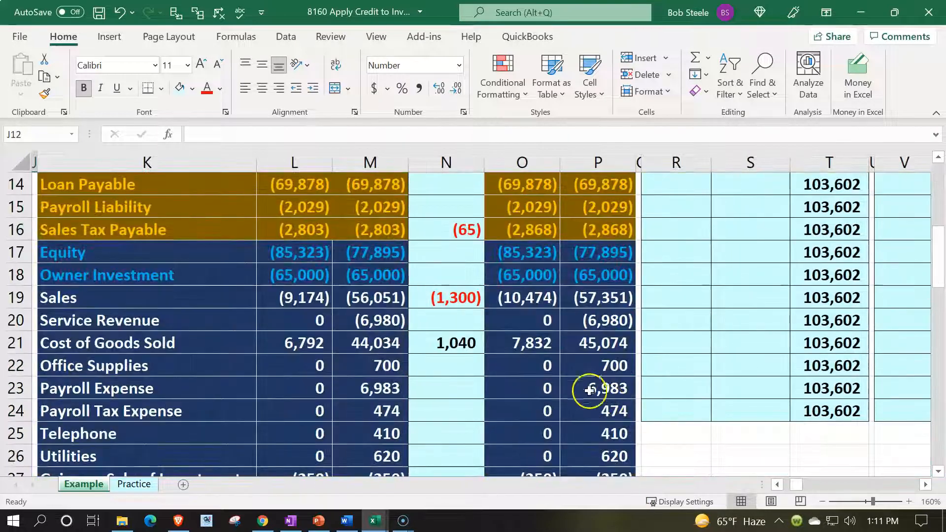
{"action": "left_click", "coordinate": [529, 343]}
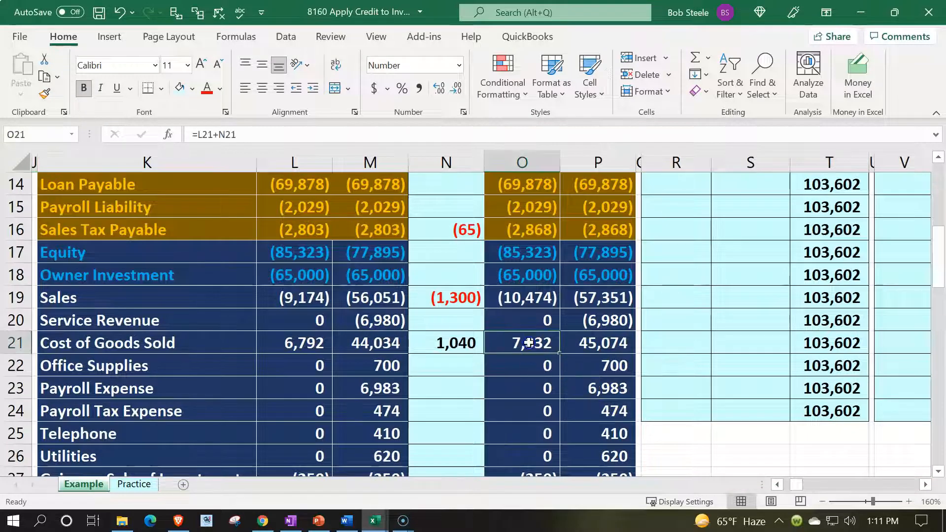
{"action": "left_click", "coordinate": [586, 352]}
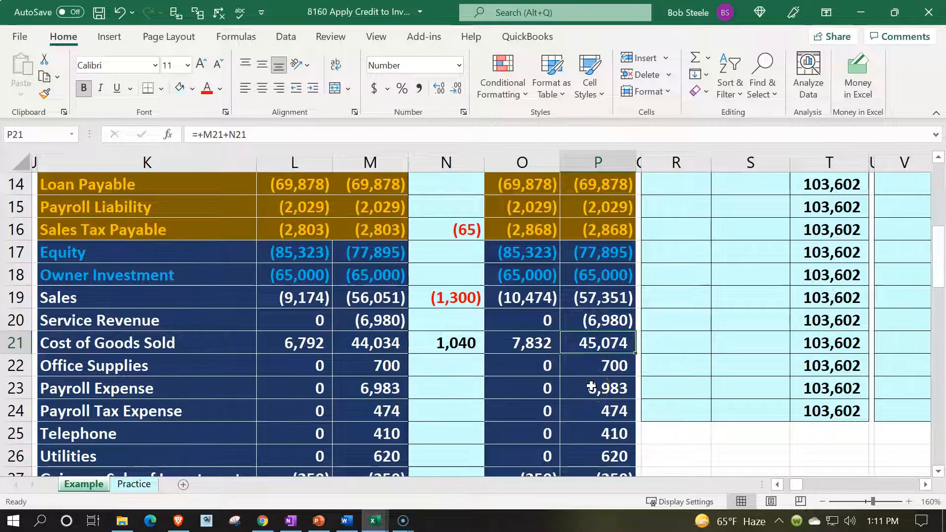
Step: Locate the Inventory line of the 2/26 journal entry in row 29 and its trial balance account in K7
{"action": "key", "text": "Left"}
{"action": "key", "text": "Left"}
{"action": "key", "text": "Left"}
{"action": "key", "text": "Left"}
{"action": "key", "text": "Left"}
{"action": "key", "text": "Left"}
{"action": "key", "text": "Left"}
{"action": "key", "text": "Left"}
{"action": "key", "text": "Left"}
{"action": "key", "text": "Left"}
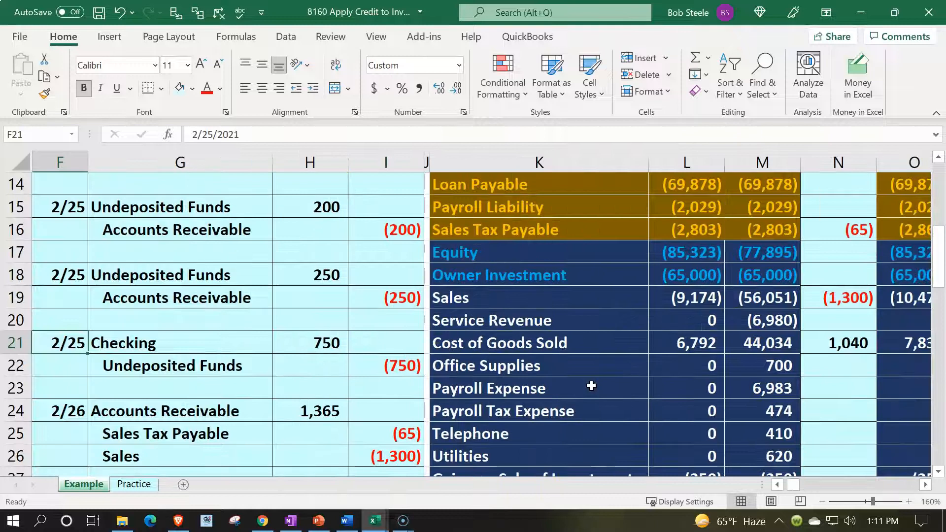
{"action": "scroll", "coordinate": [592, 386], "scroll_direction": "down", "scroll_amount": 3}
{"action": "left_click", "coordinate": [256, 314]}
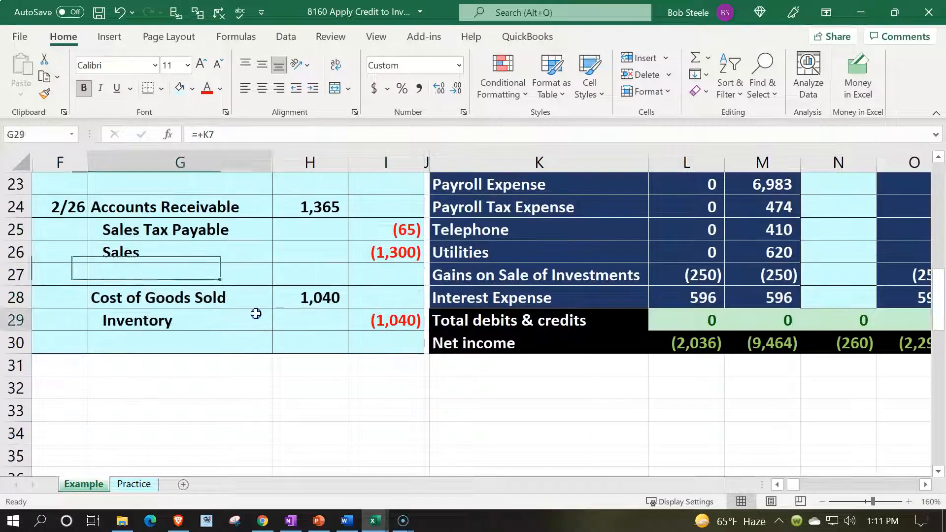
{"action": "left_click_drag", "start_coordinate": [255, 314], "coordinate": [384, 320]}
{"action": "scroll", "coordinate": [543, 403], "scroll_direction": "up", "scroll_amount": 6}
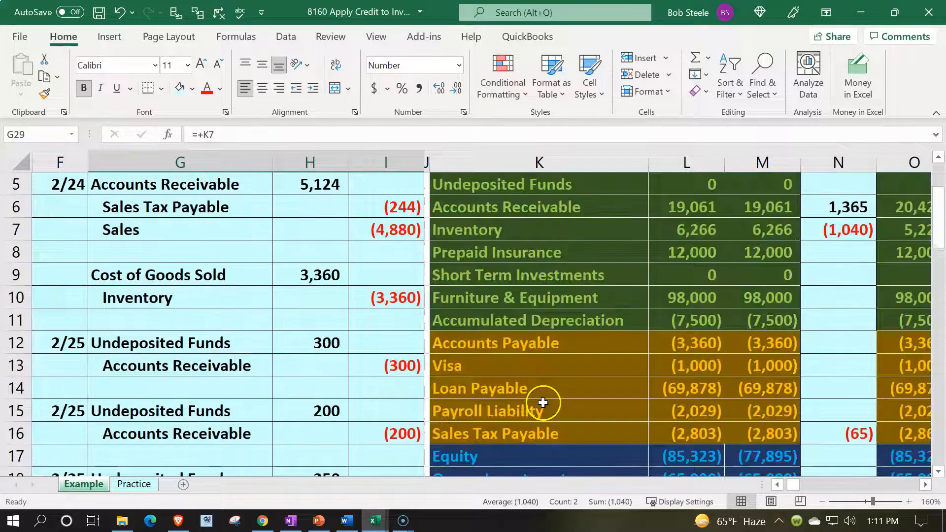
{"action": "scroll", "coordinate": [543, 403], "scroll_direction": "up", "scroll_amount": 2}
{"action": "left_click", "coordinate": [538, 327]}
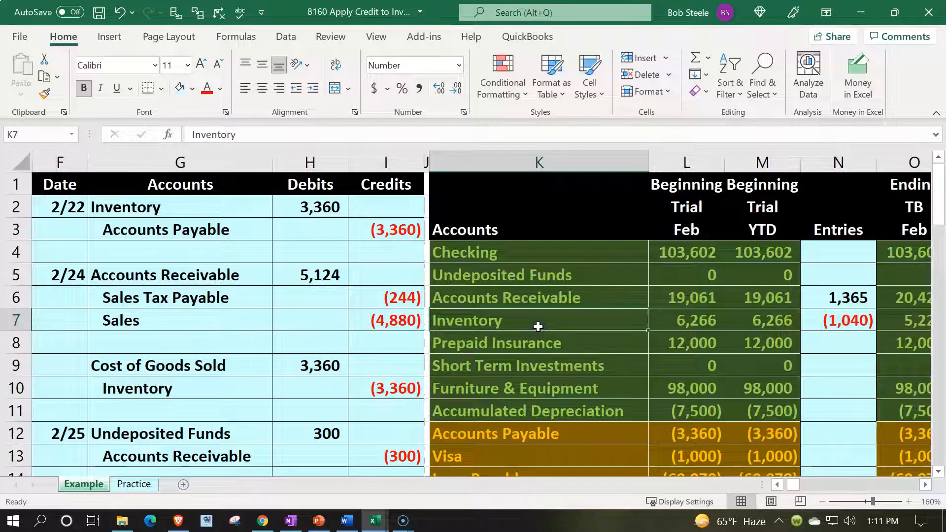
Step: Enter the date 2/26 in cell Z29, the next empty line of the Inventory general ledger account
{"action": "key", "text": "Right"}
{"action": "key", "text": "Right"}
{"action": "key", "text": "Right"}
{"action": "key", "text": "Right"}
{"action": "key", "text": "Right"}
{"action": "key", "text": "Right"}
{"action": "key", "text": "Right"}
{"action": "key", "text": "Right"}
{"action": "key", "text": "Right"}
{"action": "key", "text": "Right"}
{"action": "key", "text": "Right"}
{"action": "key", "text": "Right"}
{"action": "key", "text": "Right"}
{"action": "key", "text": "Right"}
{"action": "key", "text": "Right"}
{"action": "key", "text": "Right"}
{"action": "key", "text": "Right"}
{"action": "key", "text": "Right"}
{"action": "key", "text": "Right"}
{"action": "key", "text": "Right"}
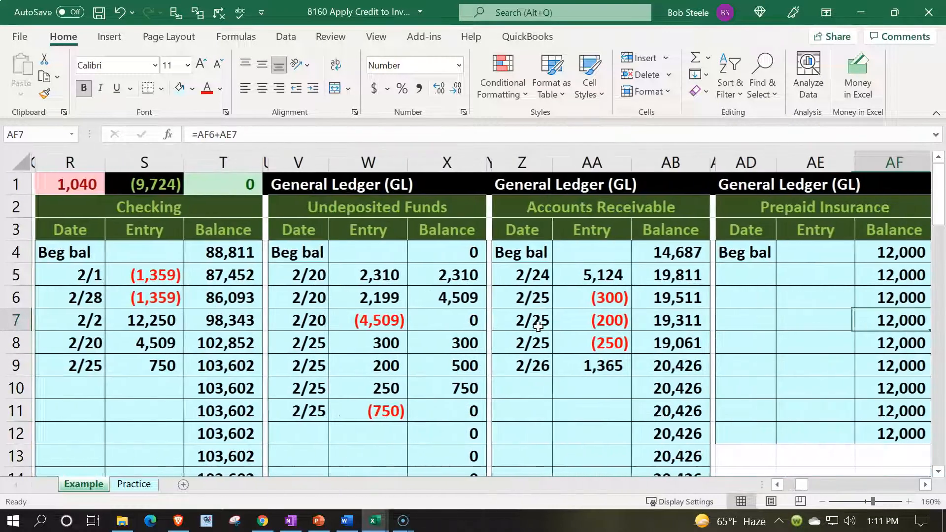
{"action": "scroll", "coordinate": [590, 367], "scroll_direction": "down", "scroll_amount": 6}
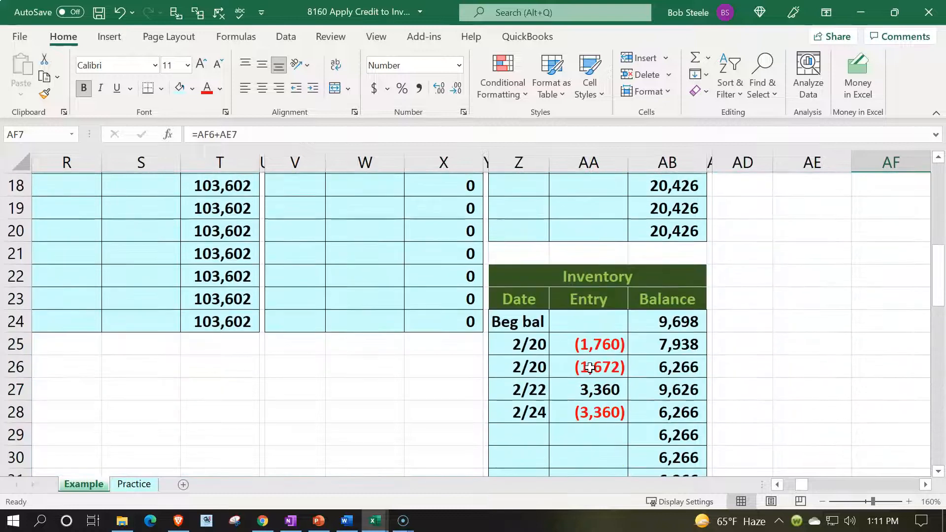
{"action": "scroll", "coordinate": [590, 368], "scroll_direction": "down", "scroll_amount": 1}
{"action": "left_click", "coordinate": [535, 349]}
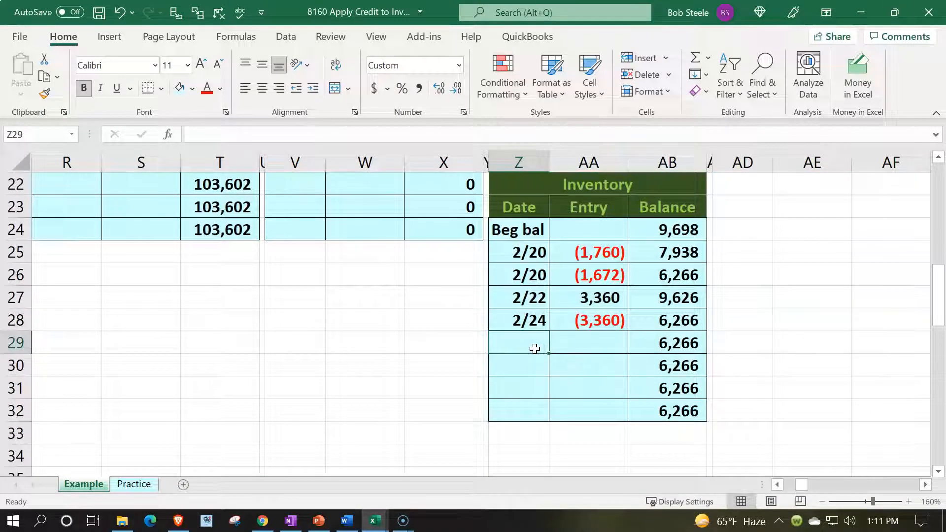
{"action": "type", "text": "2/26"}
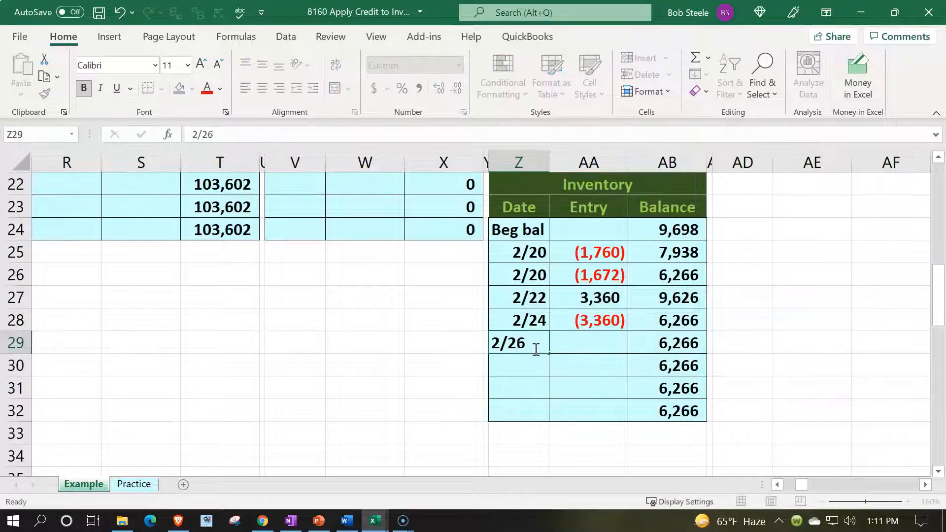
{"action": "key", "text": "Tab"}
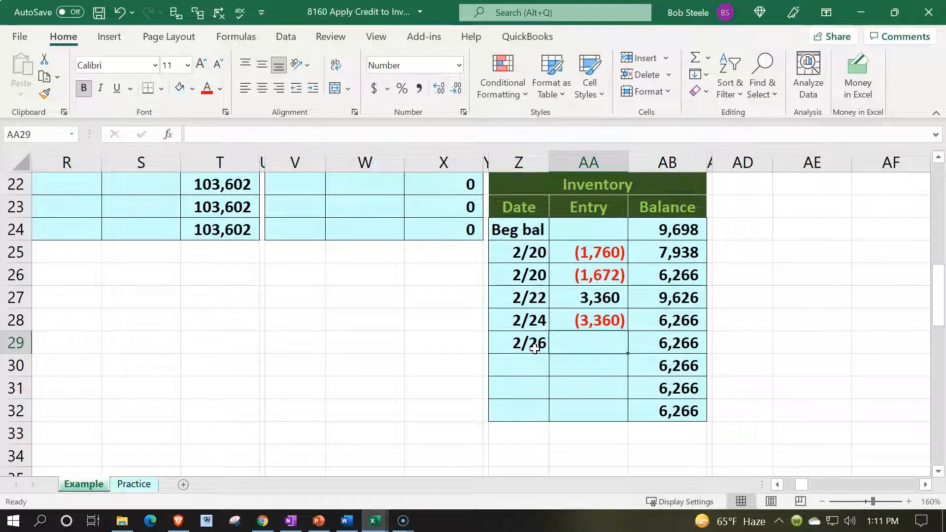
Step: Link the 2/26 entry in AA29 of the Inventory ledger to the journal entry's Inventory amount with the formula =I29
{"action": "type", "text": "="}
{"action": "key", "text": "Left"}
{"action": "key", "text": "Left"}
{"action": "key", "text": "Left"}
{"action": "key", "text": "Left"}
{"action": "key", "text": "Left"}
{"action": "key", "text": "Left"}
{"action": "key", "text": "Left"}
{"action": "key", "text": "Left"}
{"action": "key", "text": "Left"}
{"action": "key", "text": "Left"}
{"action": "key", "text": "Left"}
{"action": "key", "text": "Left"}
{"action": "key", "text": "Left"}
{"action": "key", "text": "Left"}
{"action": "key", "text": "Left"}
{"action": "key", "text": "Left"}
{"action": "key", "text": "Left"}
{"action": "key", "text": "Left"}
{"action": "key", "text": "Left"}
{"action": "key", "text": "Left"}
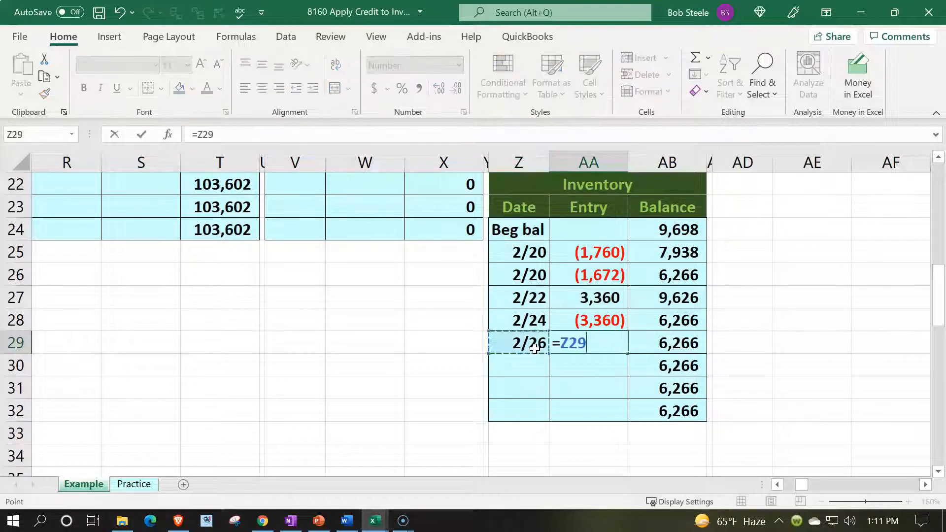
{"action": "key", "text": "Right"}
{"action": "key", "text": "Right"}
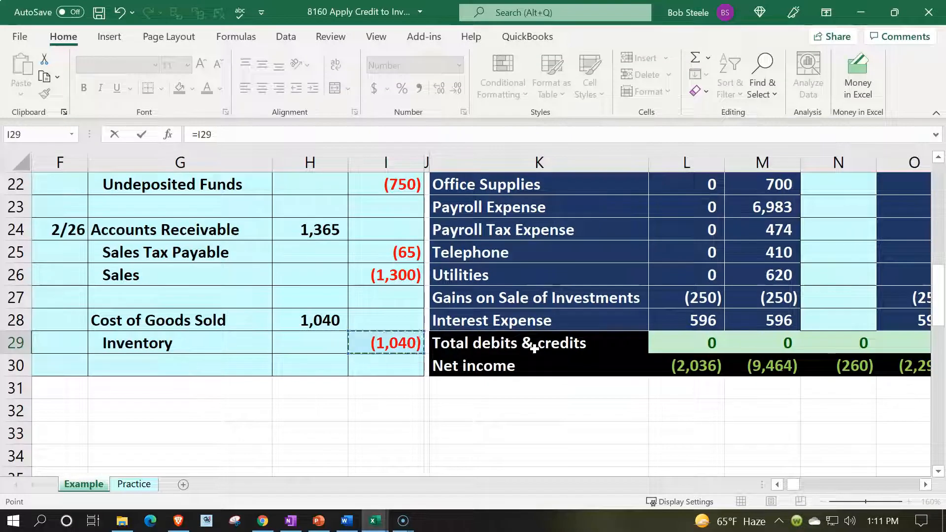
{"action": "key", "text": "Return"}
Step: Compare the Inventory ledger balance in AB29 with the Inventory account's ending balances in O7 and P7 of the trial balance
{"action": "key", "text": "Right"}
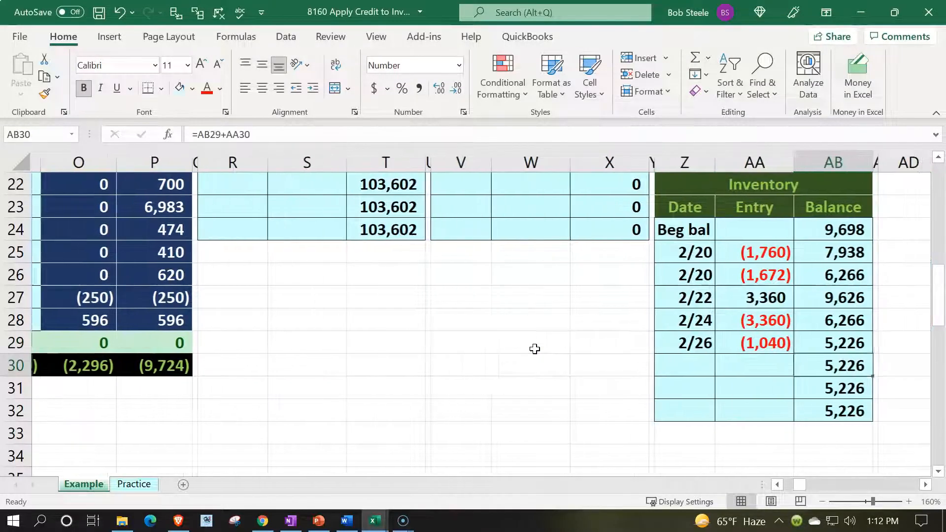
{"action": "key", "text": "Up"}
{"action": "key", "text": "Up"}
{"action": "key", "text": "Down"}
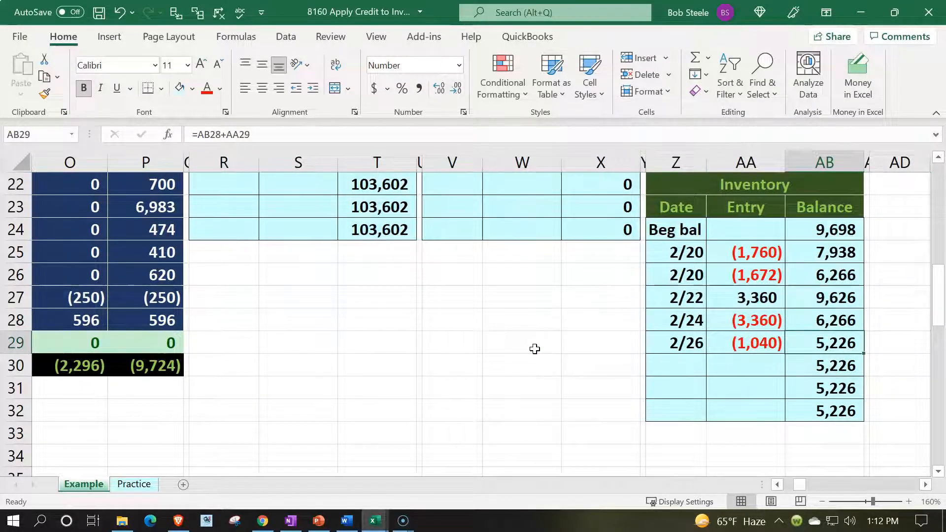
{"action": "scroll", "coordinate": [535, 349], "scroll_direction": "up", "scroll_amount": 7}
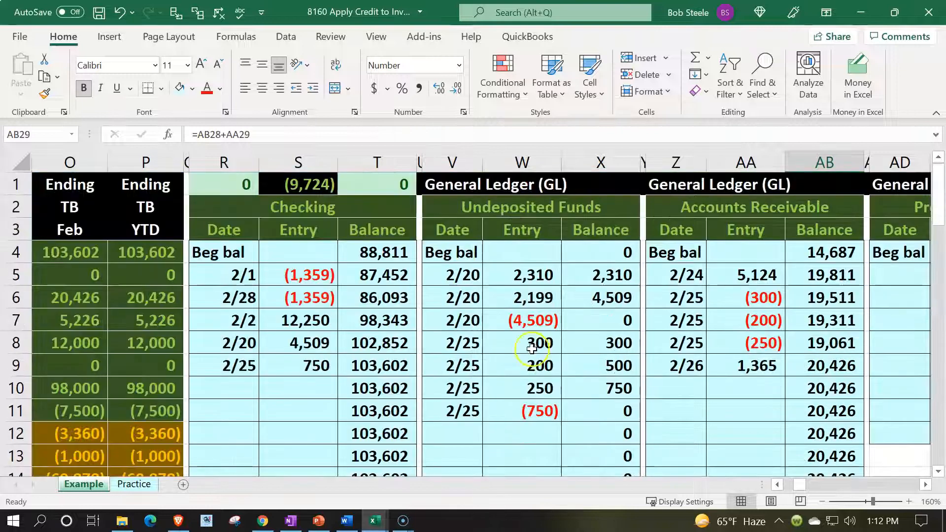
{"action": "left_click", "coordinate": [491, 328]}
{"action": "key", "text": "Left"}
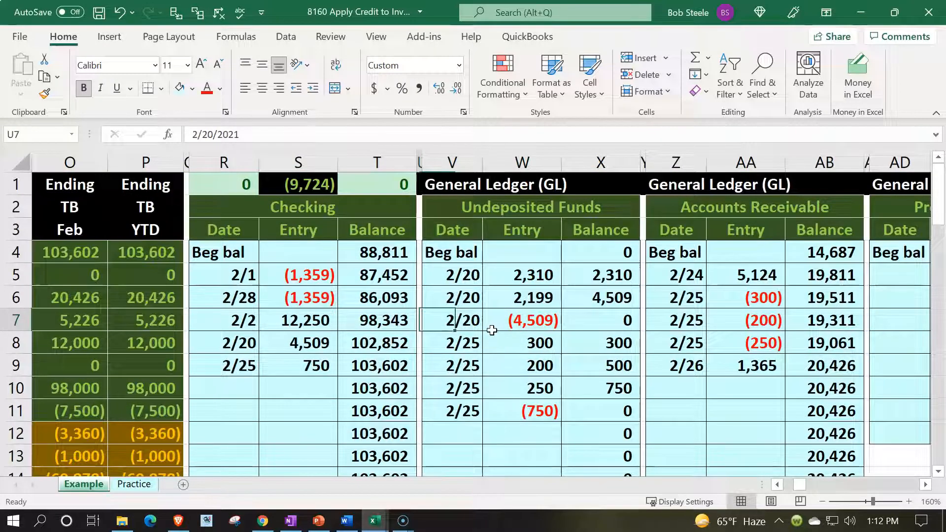
{"action": "key", "text": "Left"}
{"action": "key", "text": "Left"}
{"action": "key", "text": "Left"}
{"action": "key", "text": "Left"}
{"action": "key", "text": "Left"}
{"action": "key", "text": "Left"}
{"action": "key", "text": "Left"}
{"action": "key", "text": "Left"}
{"action": "key", "text": "Left"}
{"action": "key", "text": "Left"}
{"action": "key", "text": "Left"}
{"action": "key", "text": "Right"}
{"action": "key", "text": "Right"}
{"action": "key", "text": "Right"}
{"action": "key", "text": "Right"}
{"action": "key", "text": "Right"}
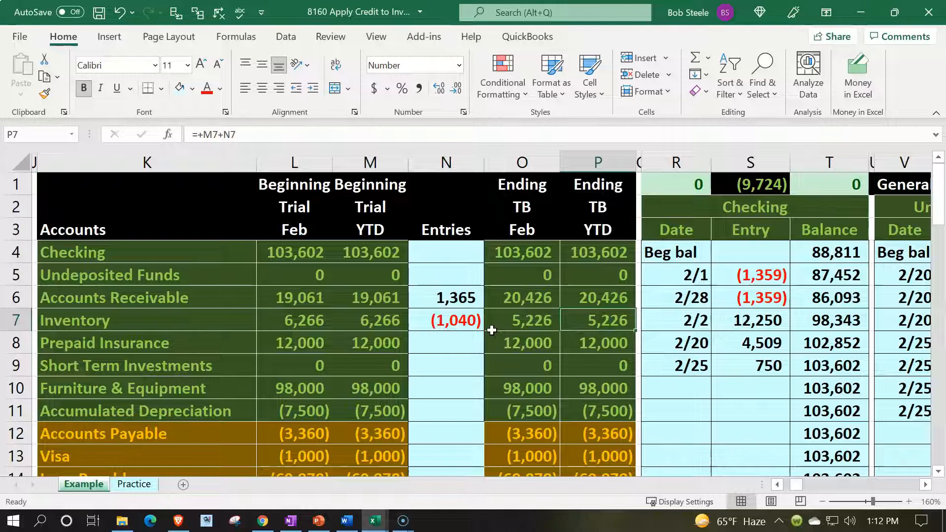
Step: Check the general ledger control totals in R1, S1 and T1 for agreement with the trial balance
{"action": "left_click", "coordinate": [672, 191]}
{"action": "key", "text": "Right"}
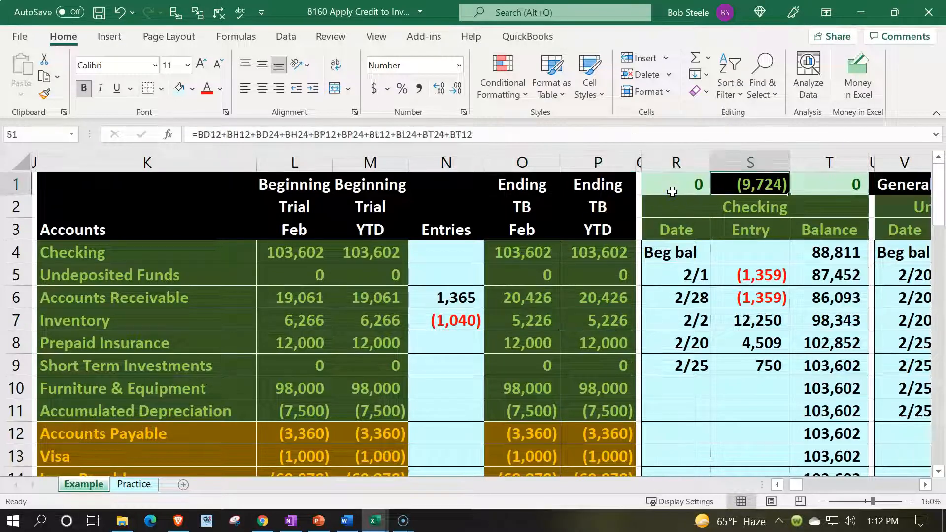
{"action": "key", "text": "Right"}
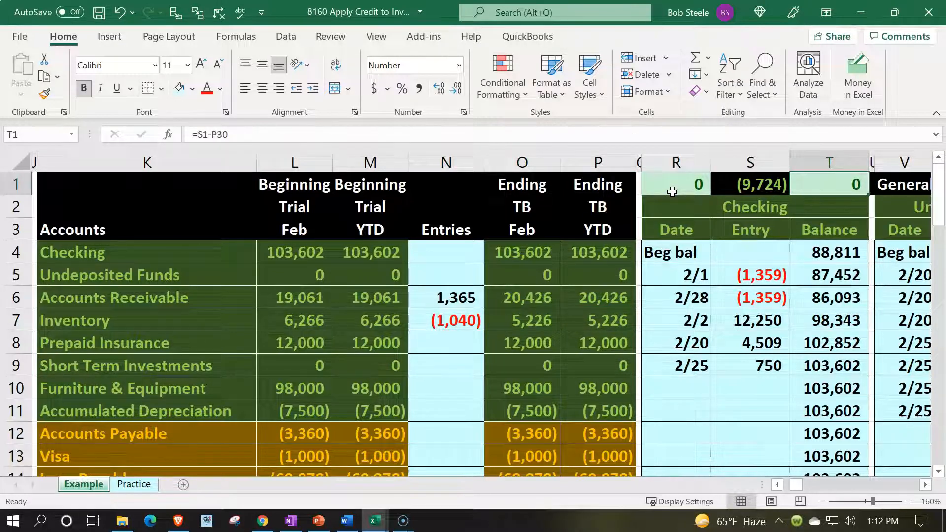
{"action": "key", "text": "Left"}
{"action": "key", "text": "Left"}
{"action": "key", "text": "Left"}
{"action": "key", "text": "Left"}
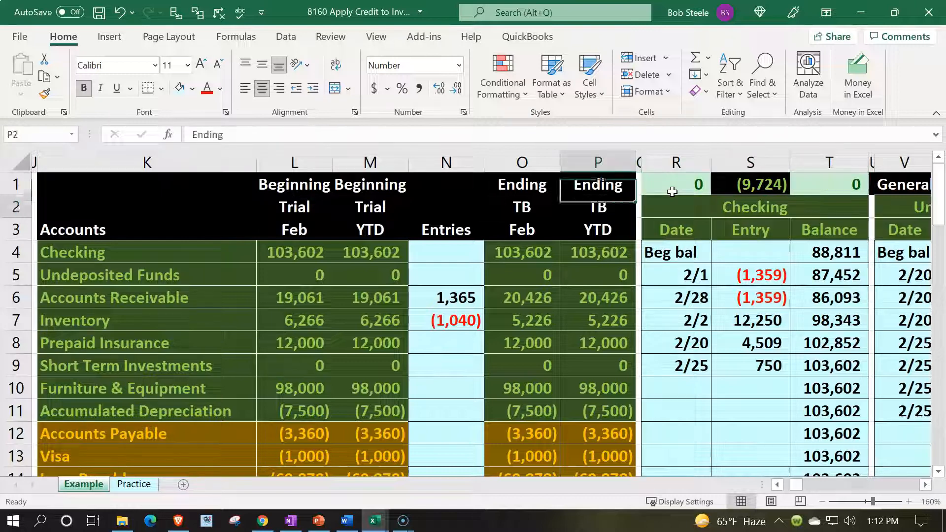
{"action": "key", "text": "Down"}
{"action": "key", "text": "Down"}
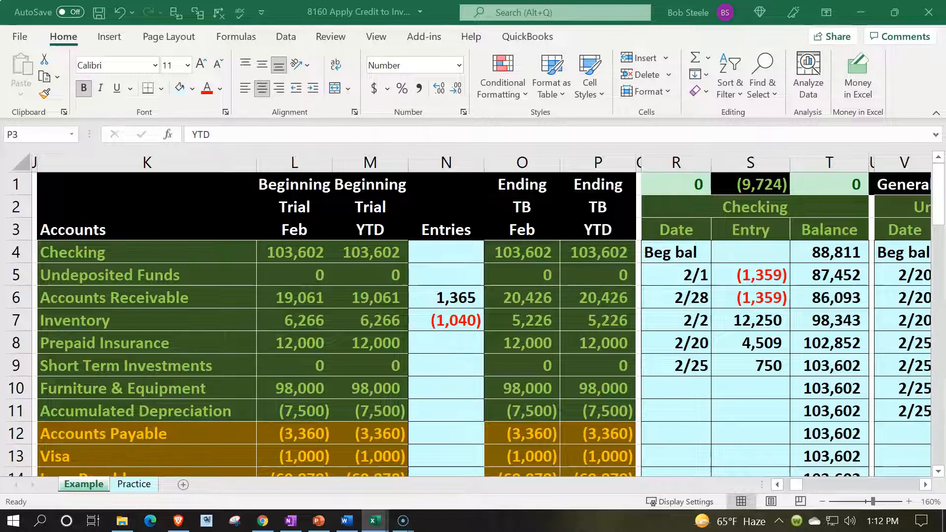
Step: Locate row 7 of the Anderson Guitars account in the AR Subsidiary Ledger, past the general ledger accounts
{"action": "left_click", "coordinate": [650, 318]}
{"action": "key", "text": "Right"}
{"action": "key", "text": "Right"}
{"action": "key", "text": "Right"}
{"action": "key", "text": "Right"}
{"action": "key", "text": "Right"}
{"action": "key", "text": "Right"}
{"action": "key", "text": "Right"}
{"action": "key", "text": "Right"}
{"action": "key", "text": "Right"}
{"action": "key", "text": "Right"}
{"action": "key", "text": "Right"}
{"action": "key", "text": "Right"}
{"action": "key", "text": "Right"}
{"action": "key", "text": "Right"}
{"action": "key", "text": "Right"}
{"action": "key", "text": "Right"}
{"action": "key", "text": "Right"}
{"action": "key", "text": "Right"}
{"action": "key", "text": "Right"}
{"action": "key", "text": "Right"}
{"action": "key", "text": "Right"}
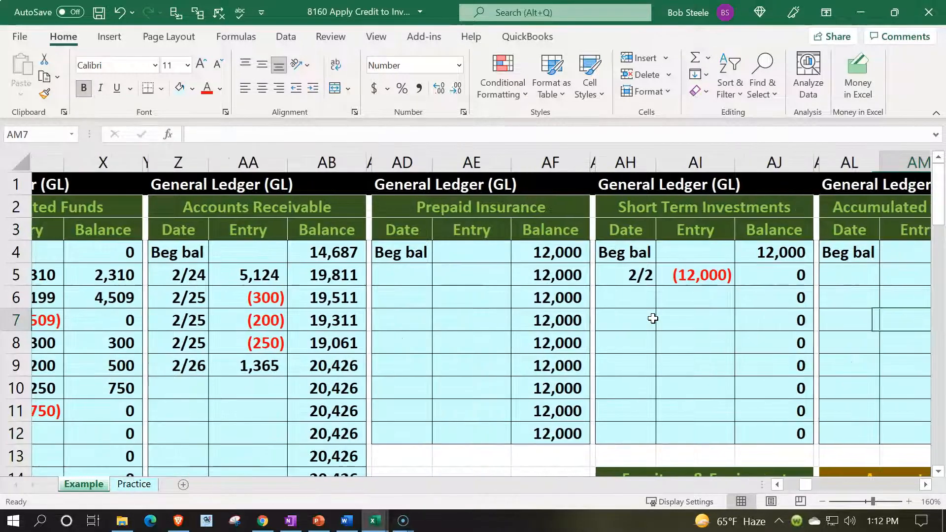
{"action": "key", "text": "Right"}
{"action": "key", "text": "Right"}
{"action": "key", "text": "Right"}
{"action": "key", "text": "Right"}
{"action": "key", "text": "Right"}
{"action": "key", "text": "Right"}
{"action": "key", "text": "Right"}
{"action": "key", "text": "Right"}
{"action": "key", "text": "Right"}
{"action": "key", "text": "Right"}
{"action": "key", "text": "Right"}
{"action": "key", "text": "Right"}
{"action": "key", "text": "Right"}
{"action": "key", "text": "Right"}
{"action": "key", "text": "Right"}
{"action": "key", "text": "Right"}
{"action": "key", "text": "Right"}
{"action": "key", "text": "Right"}
{"action": "key", "text": "Right"}
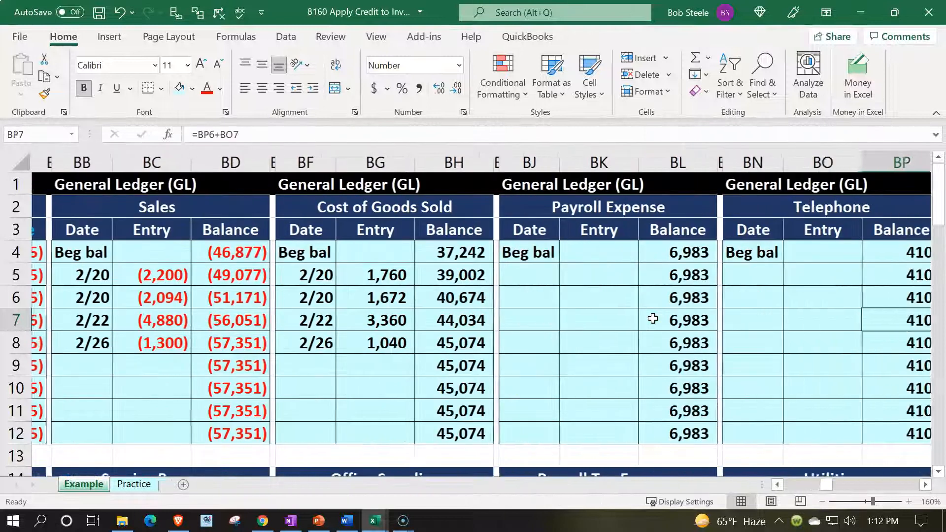
{"action": "key", "text": "Right"}
{"action": "key", "text": "Right"}
{"action": "key", "text": "Right"}
{"action": "key", "text": "Right"}
{"action": "key", "text": "Right"}
{"action": "key", "text": "Right"}
{"action": "key", "text": "Right"}
{"action": "key", "text": "Right"}
{"action": "key", "text": "Right"}
{"action": "key", "text": "Right"}
{"action": "key", "text": "Right"}
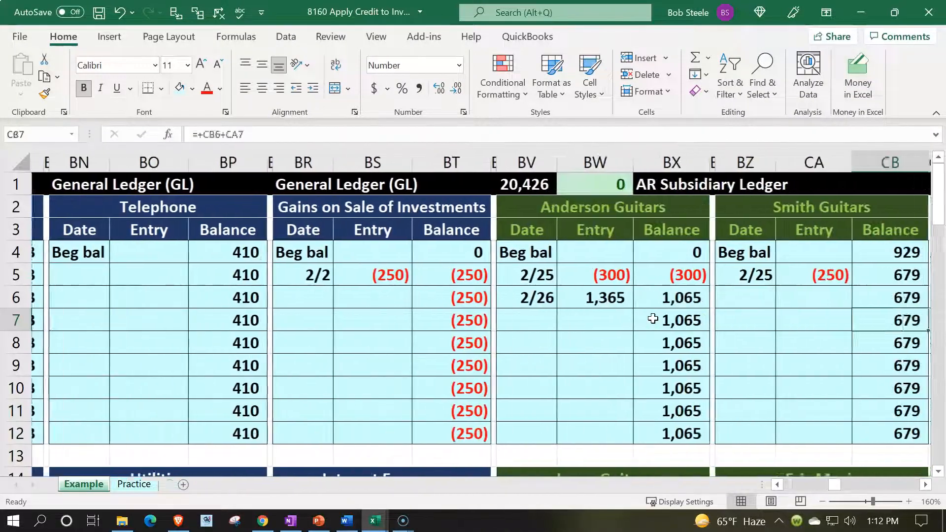
{"action": "key", "text": "Right"}
{"action": "key", "text": "Left"}
{"action": "key", "text": "Left"}
{"action": "key", "text": "Left"}
{"action": "key", "text": "Left"}
{"action": "key", "text": "Left"}
{"action": "key", "text": "Left"}
{"action": "key", "text": "Left"}
{"action": "key", "text": "Left"}
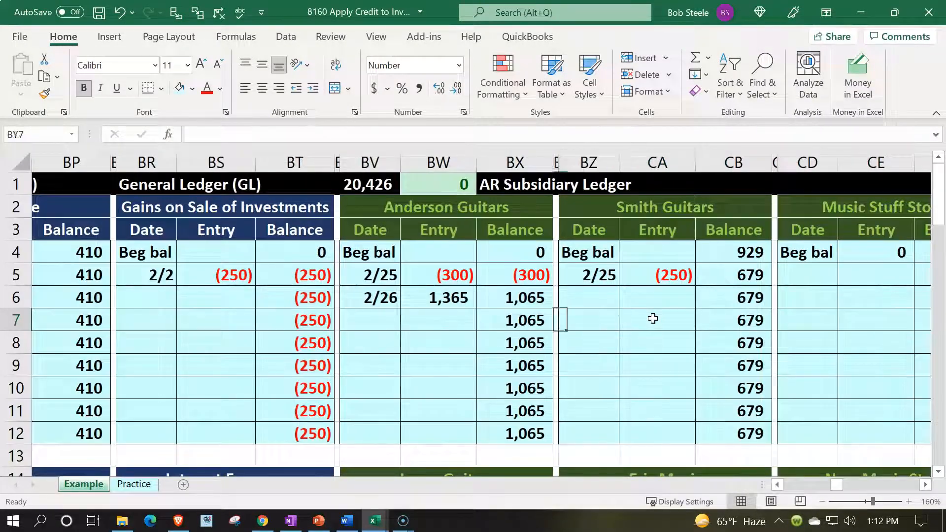
{"action": "key", "text": "Left"}
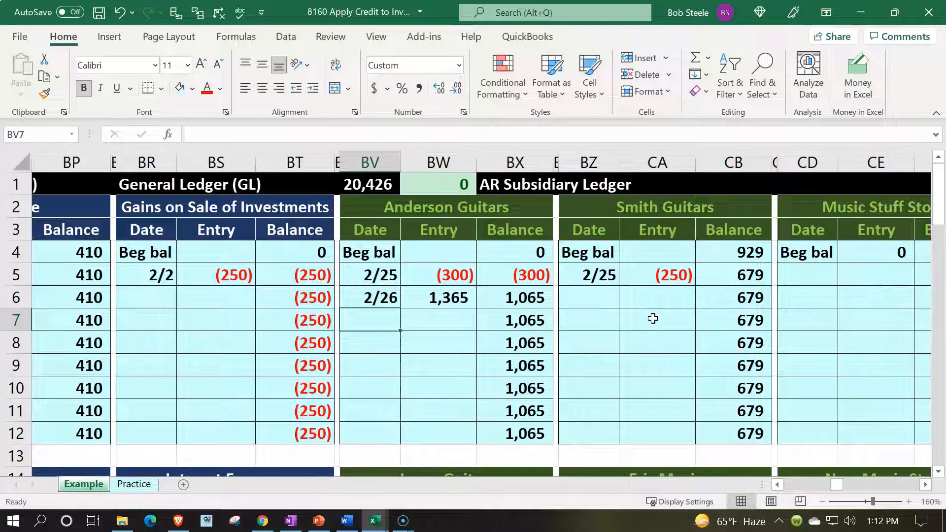
{"action": "type", "text": "2/26"}
{"action": "key", "text": "Tab"}
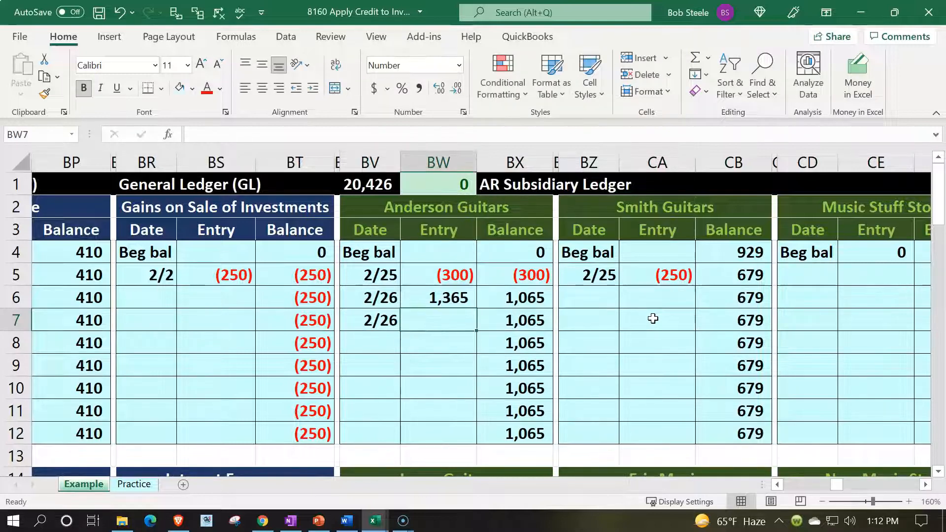
{"action": "key", "text": "Left"}
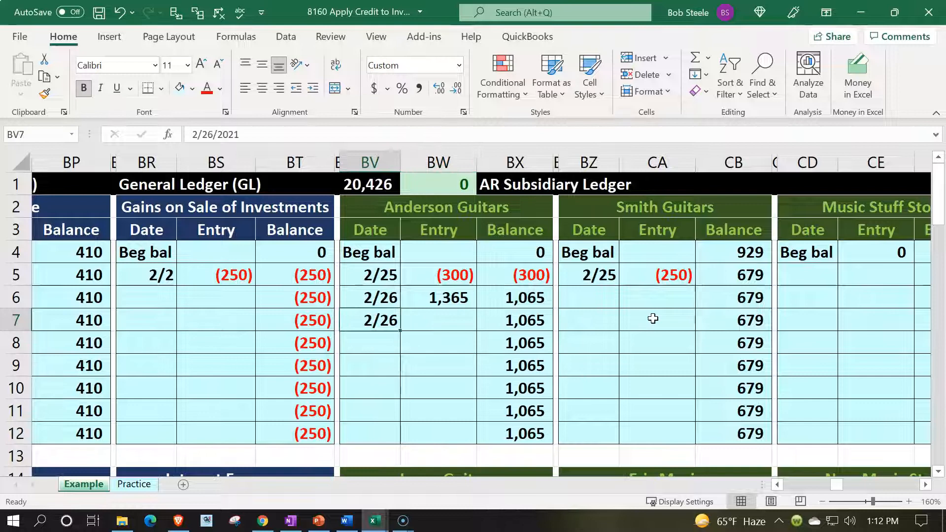
Step: Undo the 2/26 entries in rows 6 and 7 of the Anderson Guitars subsidiary ledger
{"action": "key", "text": "ctrl+z"}
{"action": "key", "text": "ctrl+z"}
{"action": "key", "text": "ctrl+z"}
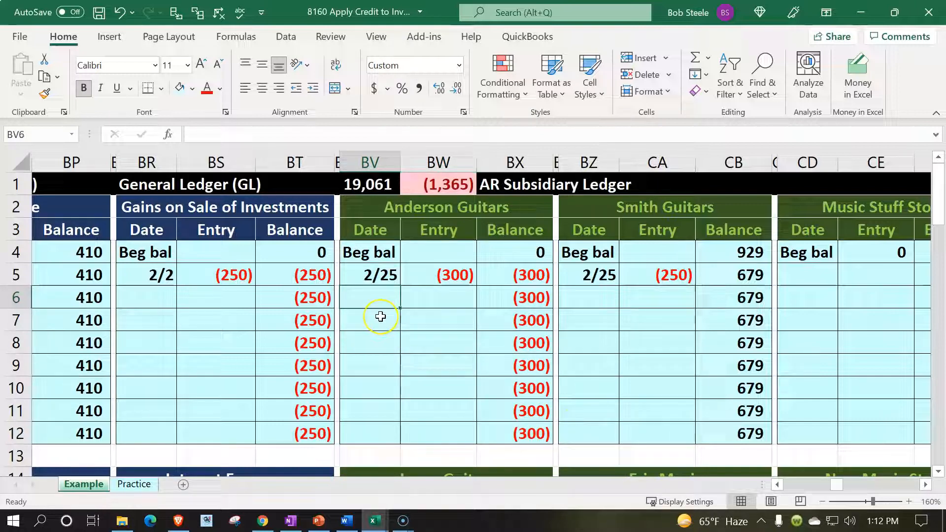
Step: Post the invoice in row 6 of the Anderson Guitars ledger, dated 2/26, with the entry linked to the Accounts Receivable debit in H24
{"action": "type", "text": "2/26"}
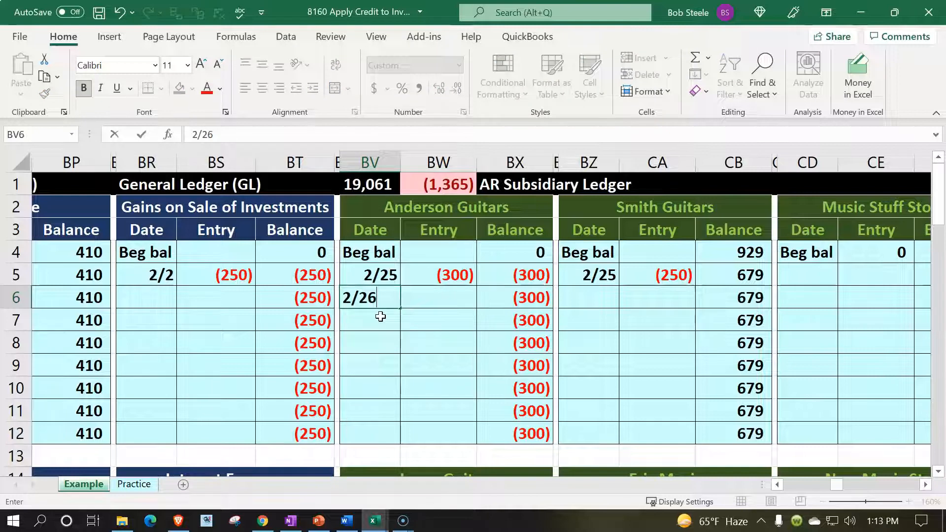
{"action": "key", "text": "Tab"}
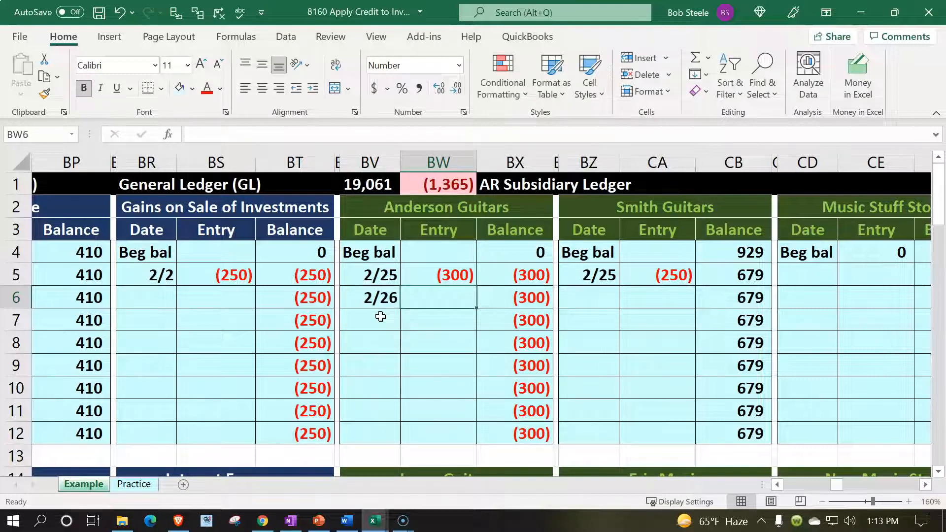
{"action": "type", "text": "="}
{"action": "key", "text": "Left"}
{"action": "key", "text": "Left"}
{"action": "key", "text": "Left"}
{"action": "key", "text": "Left"}
{"action": "key", "text": "Left"}
{"action": "key", "text": "Left"}
{"action": "key", "text": "Left"}
{"action": "key", "text": "Left"}
{"action": "key", "text": "Left"}
{"action": "key", "text": "Left"}
{"action": "key", "text": "Left"}
{"action": "key", "text": "Left"}
{"action": "key", "text": "Left"}
{"action": "key", "text": "Left"}
{"action": "key", "text": "Left"}
{"action": "key", "text": "Left"}
{"action": "key", "text": "Left"}
{"action": "key", "text": "Left"}
{"action": "key", "text": "Left"}
{"action": "key", "text": "Left"}
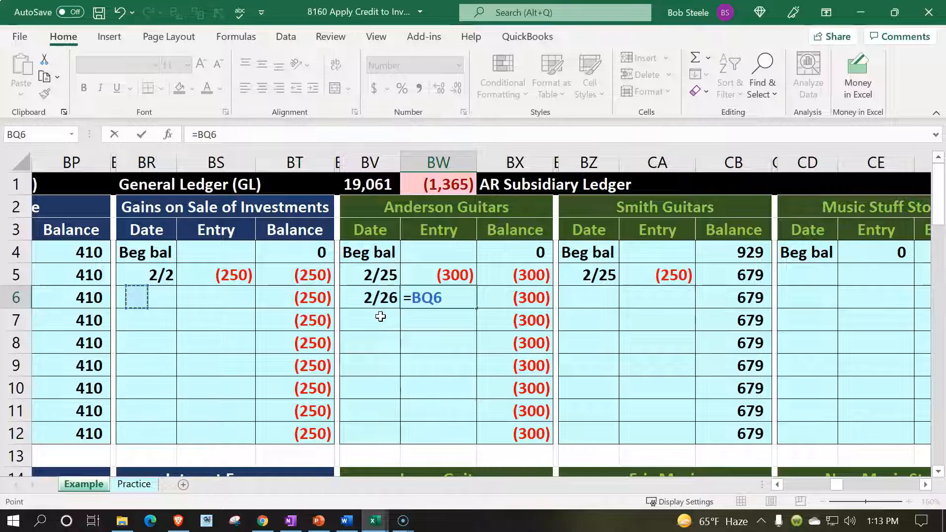
{"action": "key", "text": "Left"}
{"action": "key", "text": "Left"}
{"action": "key", "text": "Left"}
{"action": "key", "text": "Left"}
{"action": "key", "text": "Left"}
{"action": "key", "text": "Left"}
{"action": "key", "text": "Left"}
{"action": "key", "text": "Left"}
{"action": "key", "text": "Left"}
{"action": "key", "text": "Left"}
{"action": "key", "text": "Left"}
{"action": "key", "text": "Left"}
{"action": "key", "text": "Left"}
{"action": "key", "text": "Left"}
{"action": "key", "text": "Left"}
{"action": "key", "text": "Left"}
{"action": "key", "text": "Left"}
{"action": "key", "text": "Left"}
{"action": "key", "text": "Left"}
{"action": "key", "text": "Left"}
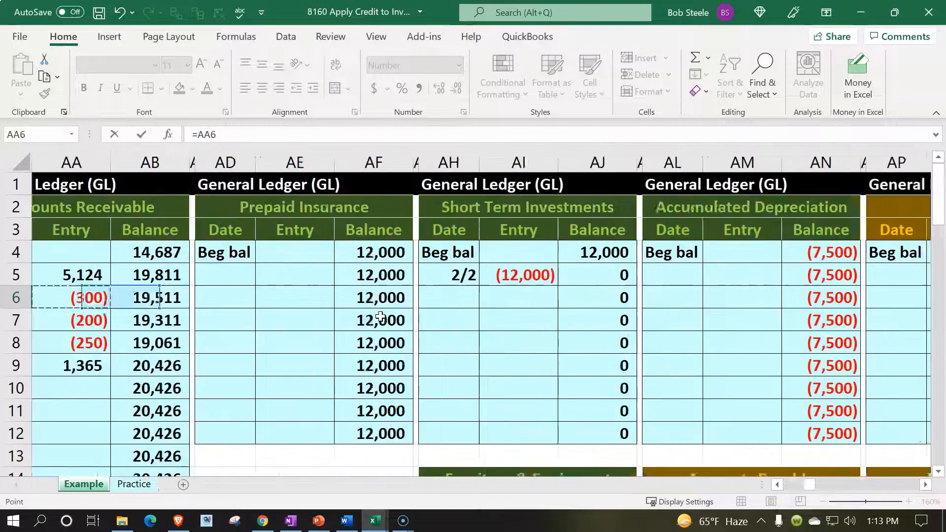
{"action": "key", "text": "Down"}
{"action": "key", "text": "Down"}
{"action": "key", "text": "Down"}
{"action": "key", "text": "Down"}
{"action": "key", "text": "Down"}
{"action": "key", "text": "Down"}
{"action": "key", "text": "Down"}
{"action": "key", "text": "Down"}
{"action": "key", "text": "Down"}
{"action": "key", "text": "Down"}
{"action": "key", "text": "Down"}
{"action": "key", "text": "Down"}
{"action": "key", "text": "Down"}
{"action": "key", "text": "Down"}
{"action": "key", "text": "Down"}
{"action": "key", "text": "Down"}
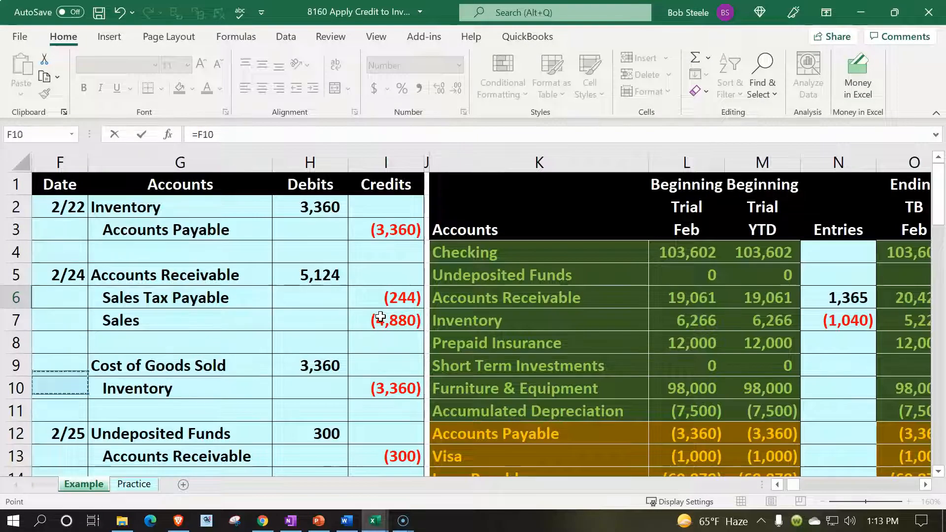
{"action": "key", "text": "Down"}
{"action": "key", "text": "Down"}
{"action": "key", "text": "Down"}
{"action": "key", "text": "Down"}
{"action": "key", "text": "Down"}
{"action": "key", "text": "Down"}
{"action": "key", "text": "Down"}
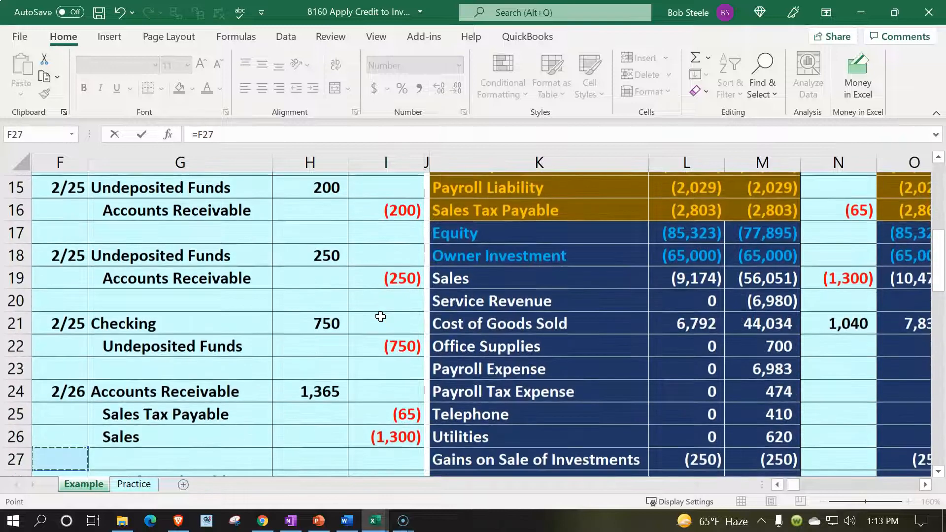
{"action": "key", "text": "Right"}
{"action": "key", "text": "Right"}
{"action": "key", "text": "Up"}
{"action": "key", "text": "Up"}
{"action": "key", "text": "Up"}
{"action": "key", "text": "Up"}
{"action": "key", "text": "Up"}
{"action": "key", "text": "Return"}
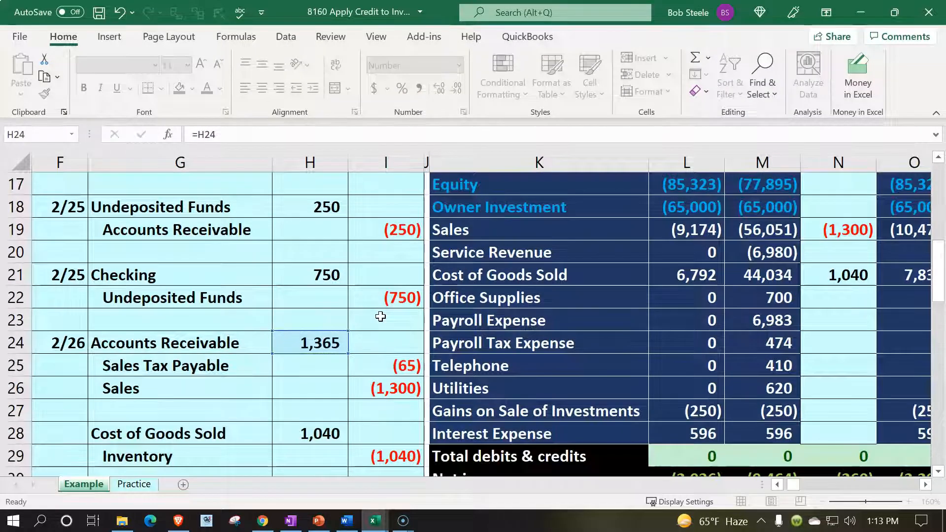
Step: Check the AR Subsidiary Ledger control totals in BV1 and BW1 against Accounts Receivable
{"action": "key", "text": "Right"}
{"action": "key", "text": "Right"}
{"action": "key", "text": "Right"}
{"action": "key", "text": "Right"}
{"action": "key", "text": "Right"}
{"action": "key", "text": "Right"}
{"action": "key", "text": "Right"}
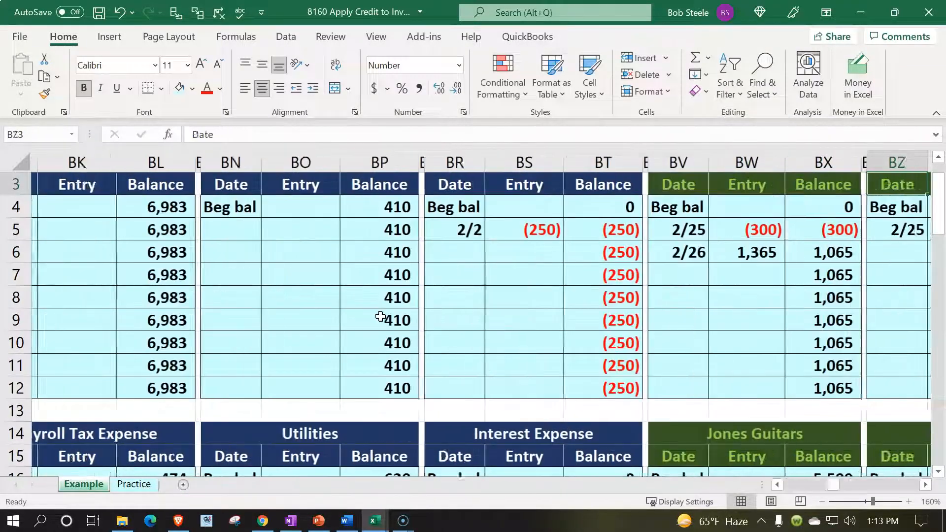
{"action": "key", "text": "Up"}
{"action": "key", "text": "Up"}
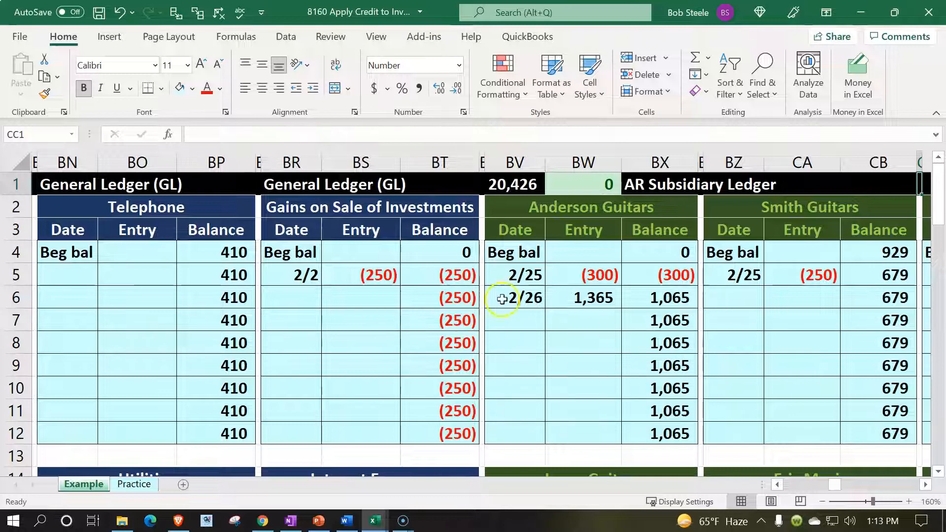
Step: Compare the 2/25 credit in BW5 with the 2/26 invoice in BW6 of the Anderson Guitars account
{"action": "left_click", "coordinate": [579, 298]}
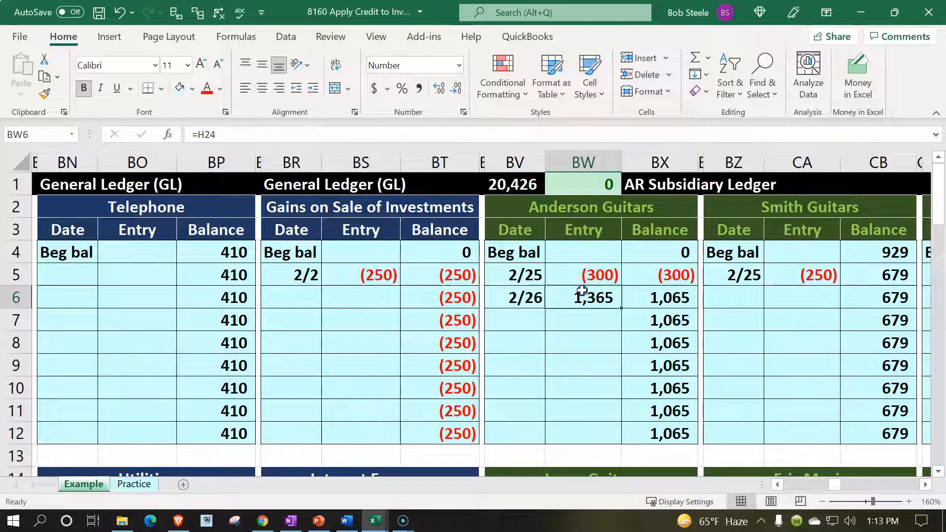
{"action": "left_click_drag", "start_coordinate": [581, 294], "coordinate": [582, 279]}
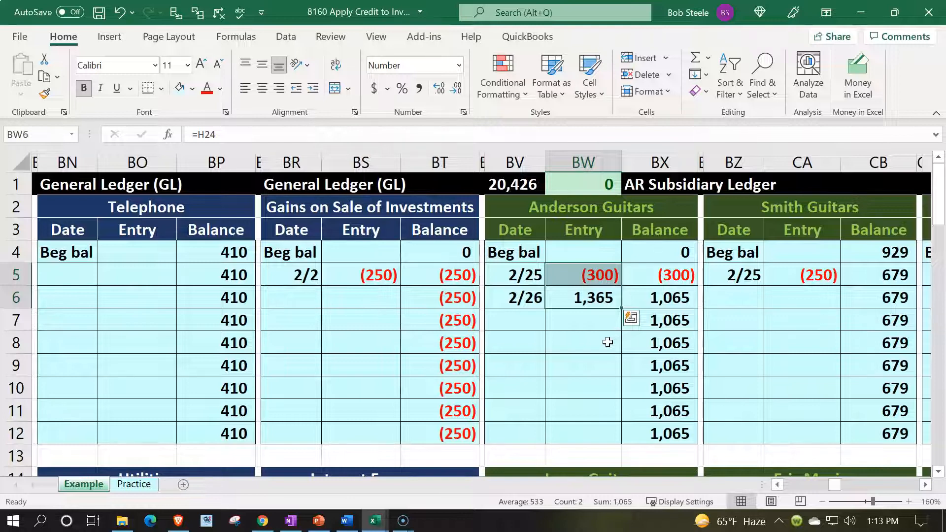
{"action": "left_click", "coordinate": [593, 299]}
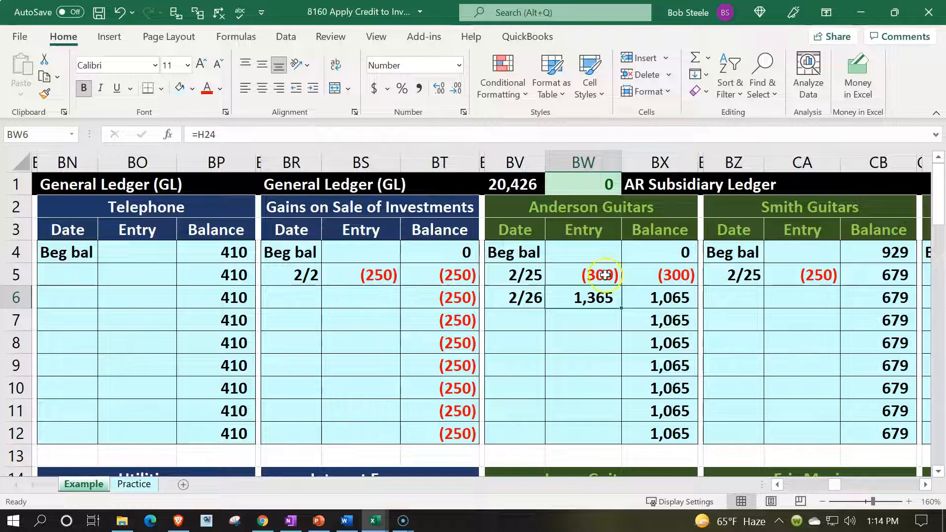
{"action": "left_click", "coordinate": [589, 271]}
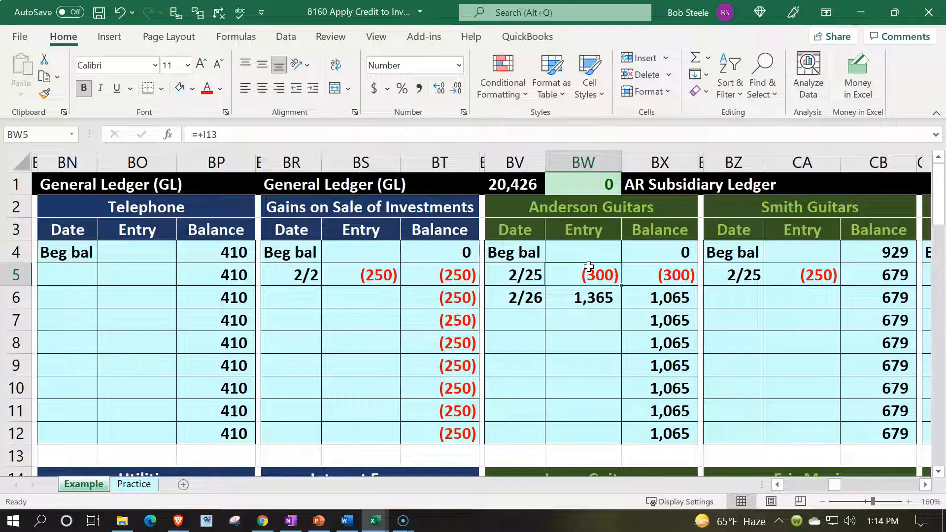
{"action": "left_click_drag", "start_coordinate": [589, 289], "coordinate": [587, 317]}
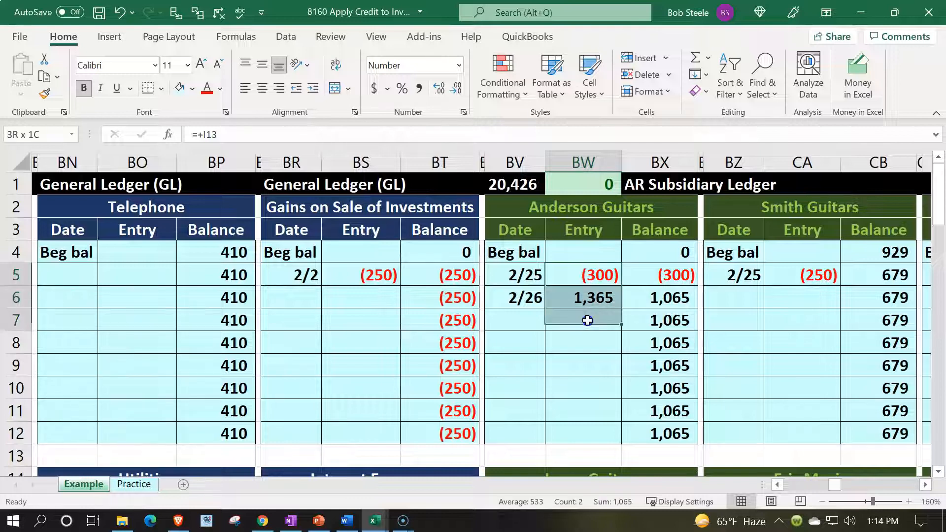
{"action": "left_click", "coordinate": [589, 295]}
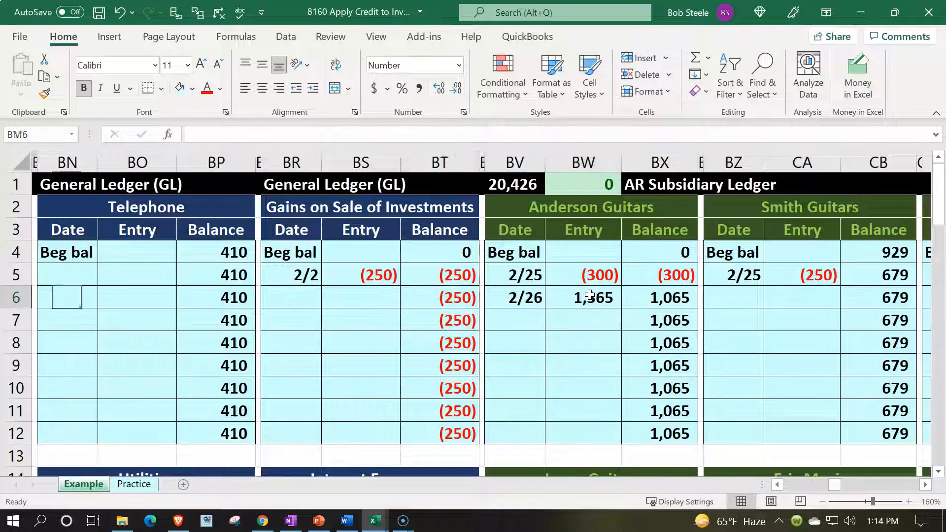
Step: Return past the general ledger accounts to the trial balance and review the YTD ending balances from Checking to Prepaid Insurance
{"action": "key", "text": "Left"}
{"action": "key", "text": "Left"}
{"action": "key", "text": "Left"}
{"action": "key", "text": "Left"}
{"action": "key", "text": "Left"}
{"action": "key", "text": "Left"}
{"action": "key", "text": "Left"}
{"action": "key", "text": "Left"}
{"action": "key", "text": "Left"}
{"action": "key", "text": "Left"}
{"action": "key", "text": "Left"}
{"action": "key", "text": "Left"}
{"action": "key", "text": "Left"}
{"action": "key", "text": "Left"}
{"action": "key", "text": "Left"}
{"action": "key", "text": "Left"}
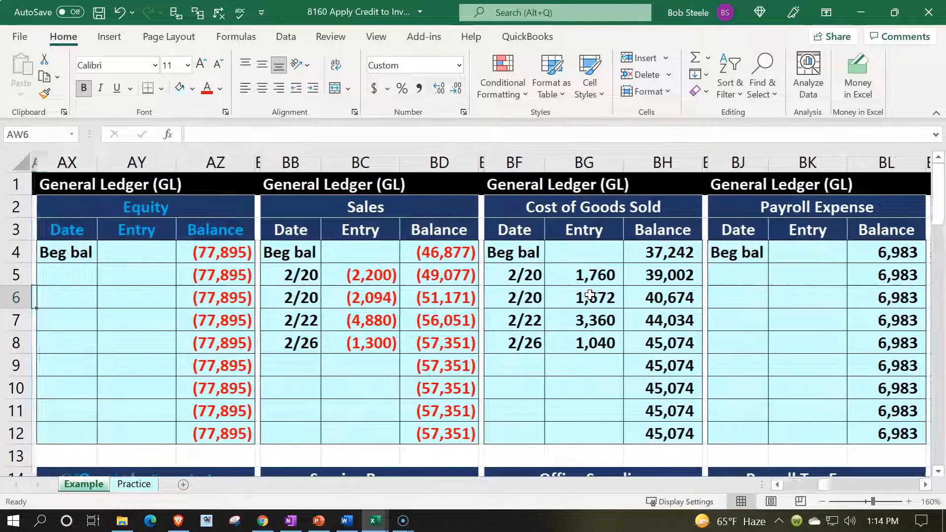
{"action": "key", "text": "Left"}
{"action": "key", "text": "Left"}
{"action": "key", "text": "Left"}
{"action": "key", "text": "Left"}
{"action": "key", "text": "Left"}
{"action": "key", "text": "Left"}
{"action": "key", "text": "Left"}
{"action": "key", "text": "Left"}
{"action": "key", "text": "Left"}
{"action": "key", "text": "Left"}
{"action": "key", "text": "Left"}
{"action": "key", "text": "Left"}
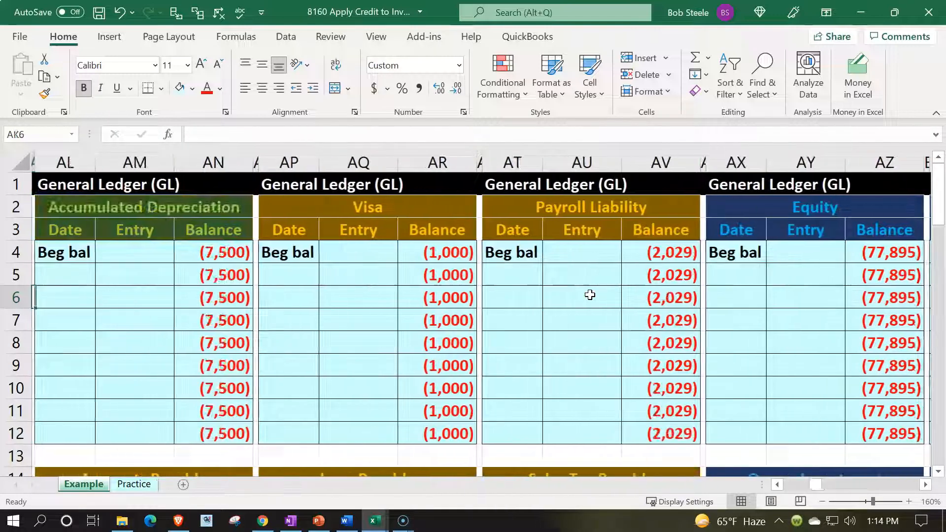
{"action": "key", "text": "Left"}
{"action": "key", "text": "Left"}
{"action": "key", "text": "Left"}
{"action": "key", "text": "Left"}
{"action": "key", "text": "Left"}
{"action": "key", "text": "Left"}
{"action": "key", "text": "Left"}
{"action": "key", "text": "Left"}
{"action": "key", "text": "Left"}
{"action": "key", "text": "Left"}
{"action": "key", "text": "Left"}
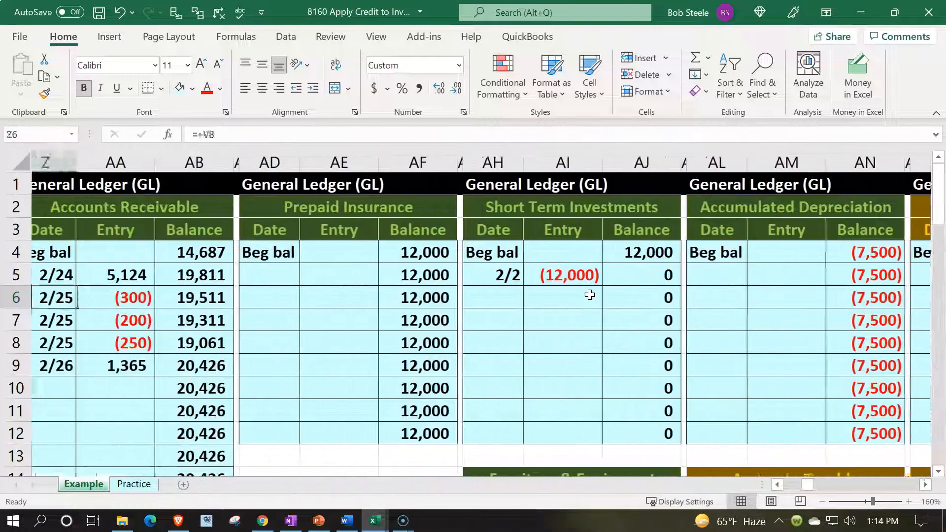
{"action": "key", "text": "Left"}
{"action": "key", "text": "Left"}
{"action": "key", "text": "Left"}
{"action": "key", "text": "Left"}
{"action": "key", "text": "Left"}
{"action": "key", "text": "Left"}
{"action": "key", "text": "Left"}
{"action": "key", "text": "Left"}
{"action": "key", "text": "Left"}
{"action": "key", "text": "Left"}
{"action": "key", "text": "Left"}
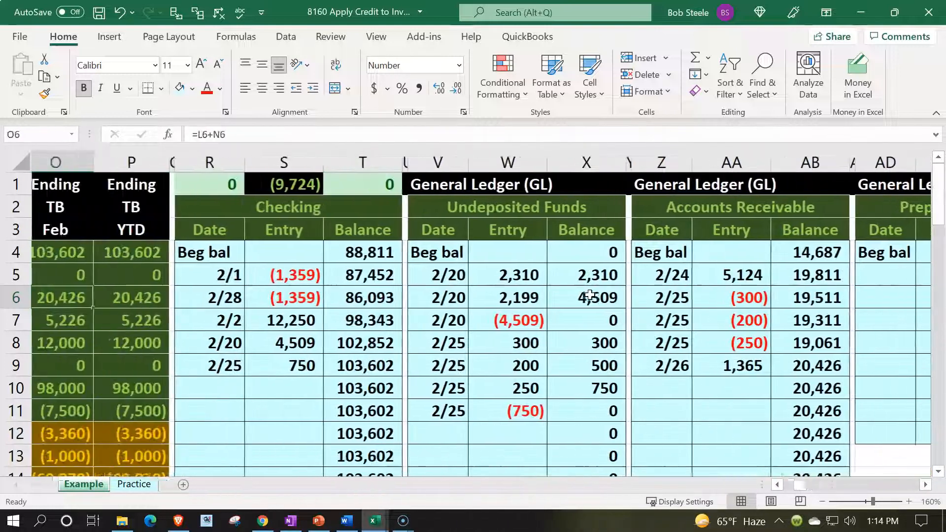
{"action": "key", "text": "Left"}
{"action": "key", "text": "Left"}
{"action": "key", "text": "Left"}
{"action": "key", "text": "Left"}
{"action": "key", "text": "Left"}
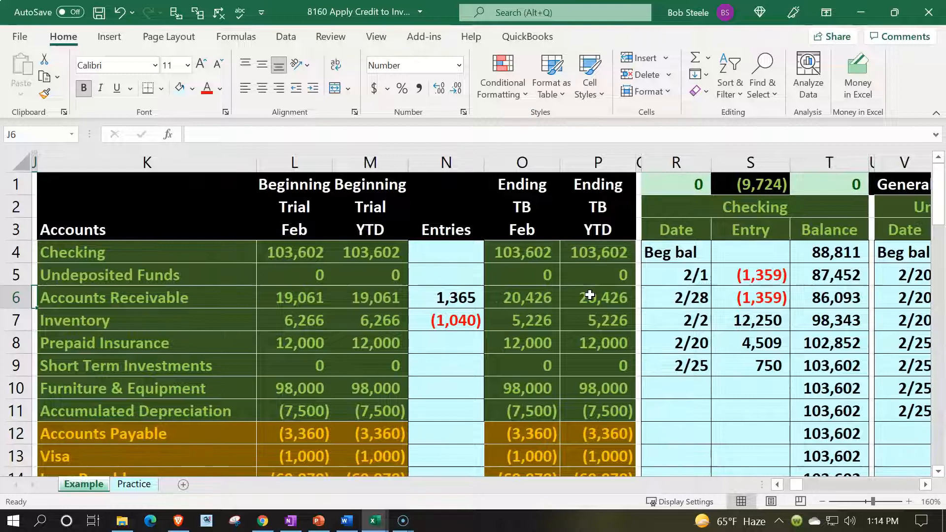
{"action": "left_click", "coordinate": [588, 257]}
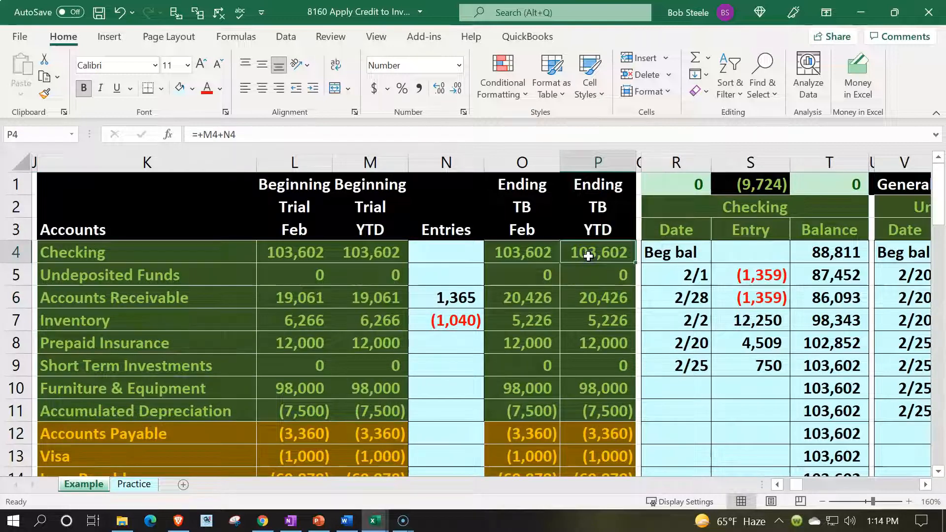
{"action": "left_click", "coordinate": [630, 269]}
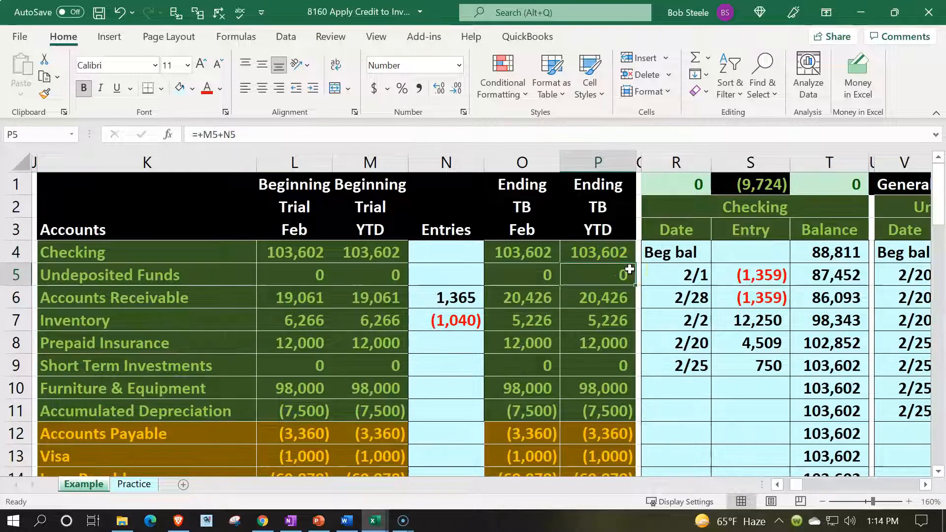
{"action": "key", "text": "Down"}
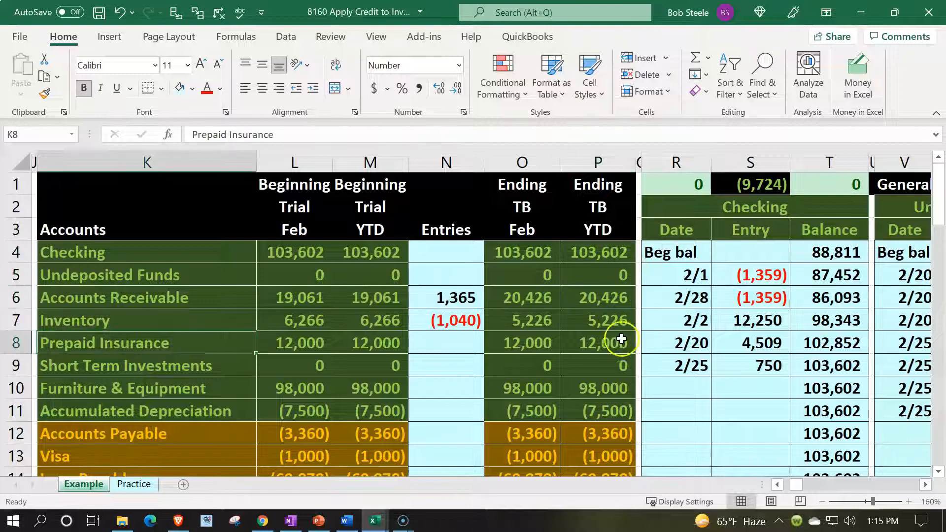
{"action": "left_click", "coordinate": [621, 338]}
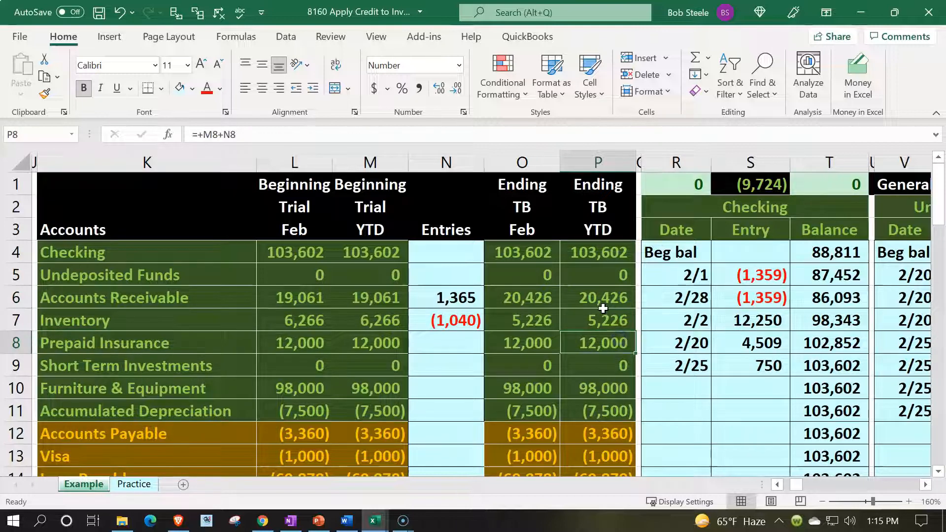
Step: Review the remaining YTD ending balances in the trial balance, from Short Term Investments through the expense accounts to Net income in P30
{"action": "key", "text": "Down"}
{"action": "key", "text": "Down"}
{"action": "key", "text": "Down"}
{"action": "key", "text": "Down"}
{"action": "key", "text": "Down"}
{"action": "key", "text": "Down"}
{"action": "key", "text": "Down"}
{"action": "key", "text": "Down"}
{"action": "key", "text": "Down"}
{"action": "key", "text": "Down"}
{"action": "key", "text": "Down"}
{"action": "key", "text": "Down"}
{"action": "key", "text": "Down"}
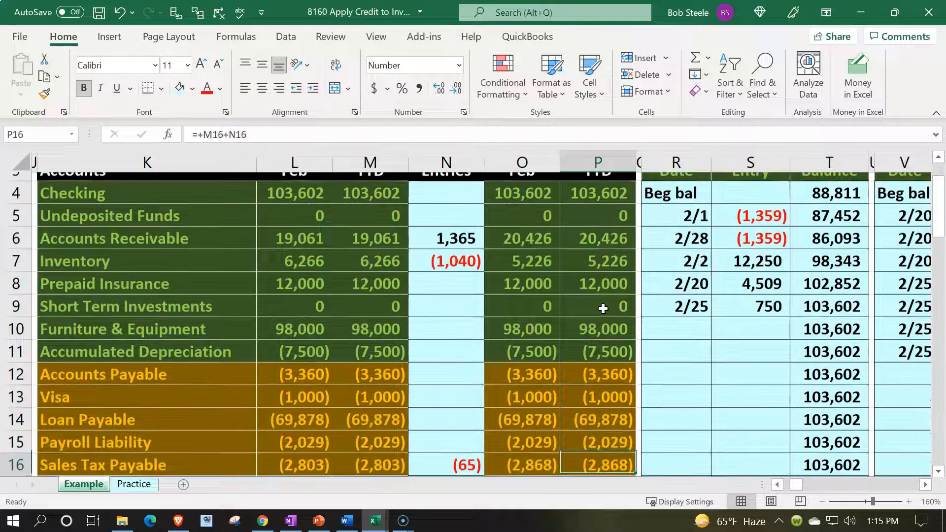
{"action": "key", "text": "Down"}
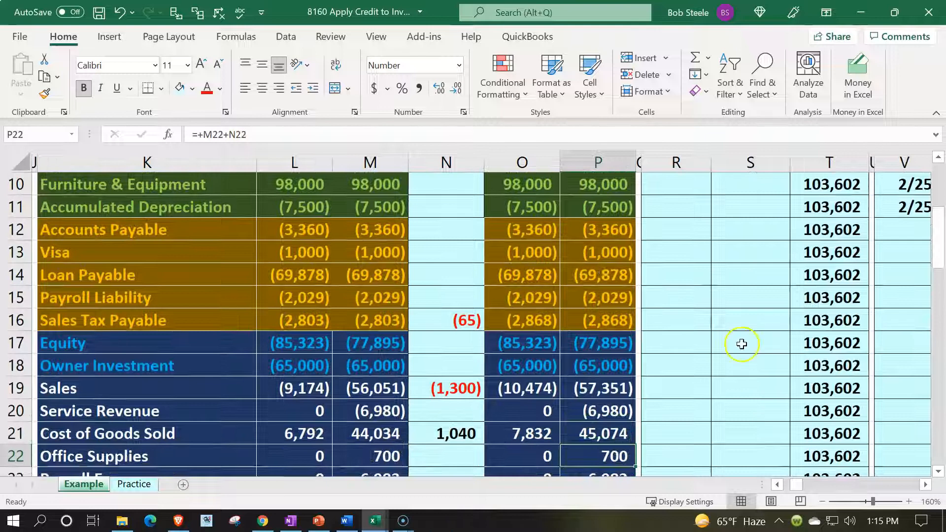
{"action": "key", "text": "Down"}
{"action": "key", "text": "Down"}
{"action": "key", "text": "Down"}
{"action": "key", "text": "Down"}
{"action": "key", "text": "Down"}
{"action": "key", "text": "Down"}
{"action": "key", "text": "Down"}
{"action": "key", "text": "Down"}
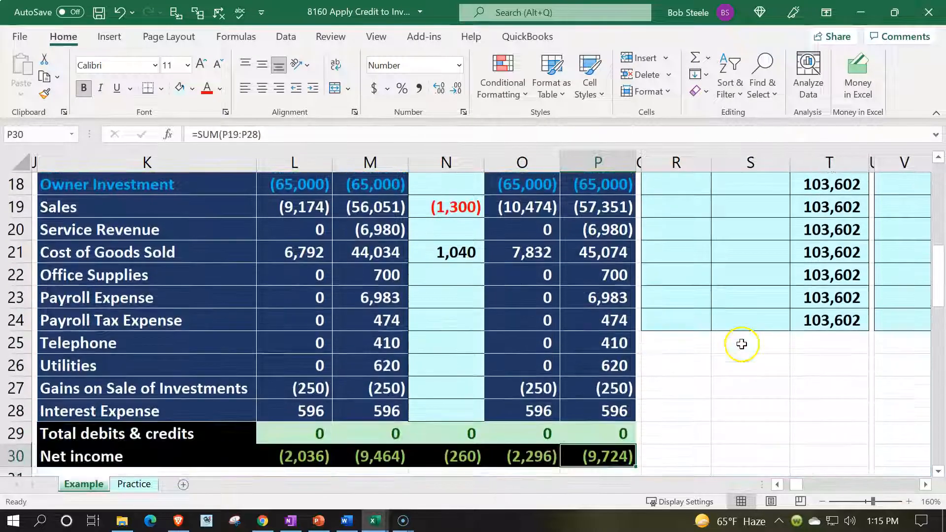